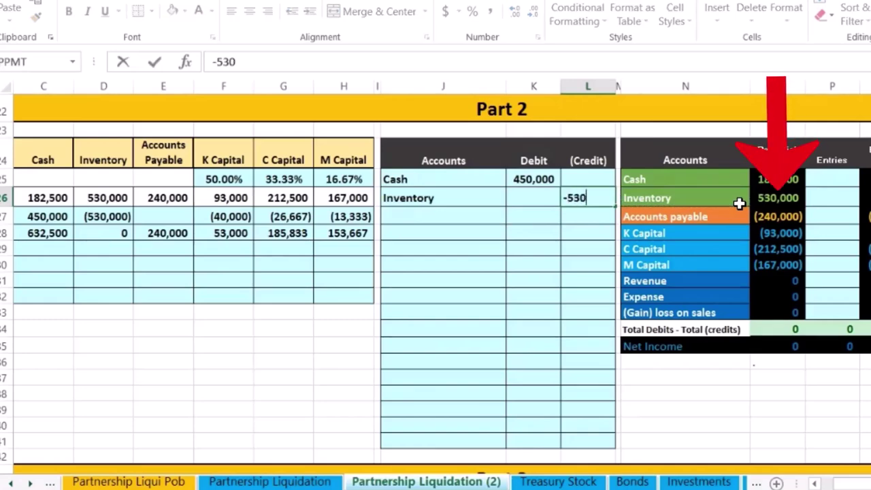
Enter -530000 as the Inventory credit in the Part 2 journal entry and check the sum of the Cash and Inventory amounts
type("530000")
key("Return")
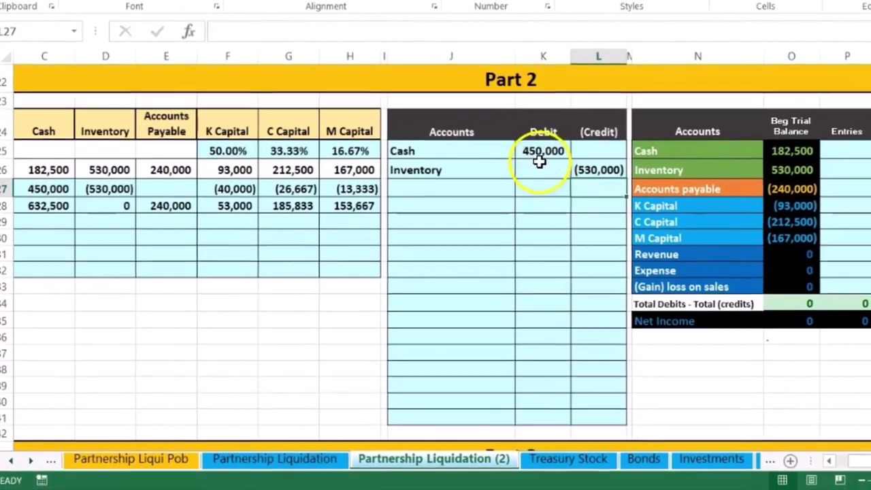
left_click(534, 179)
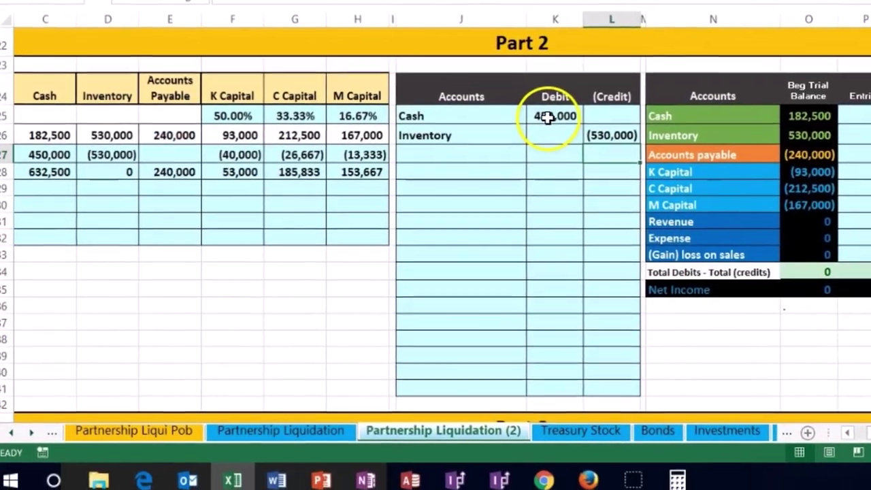
left_click_drag(553, 106, 593, 123)
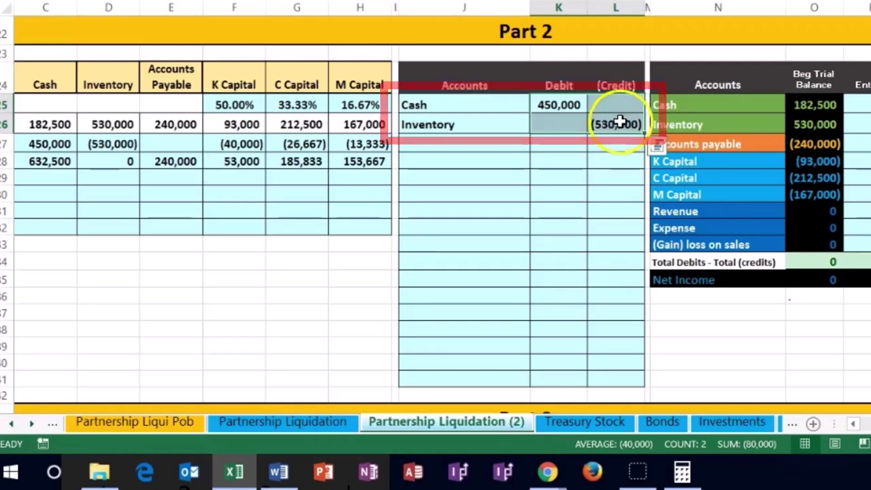
left_click(570, 143)
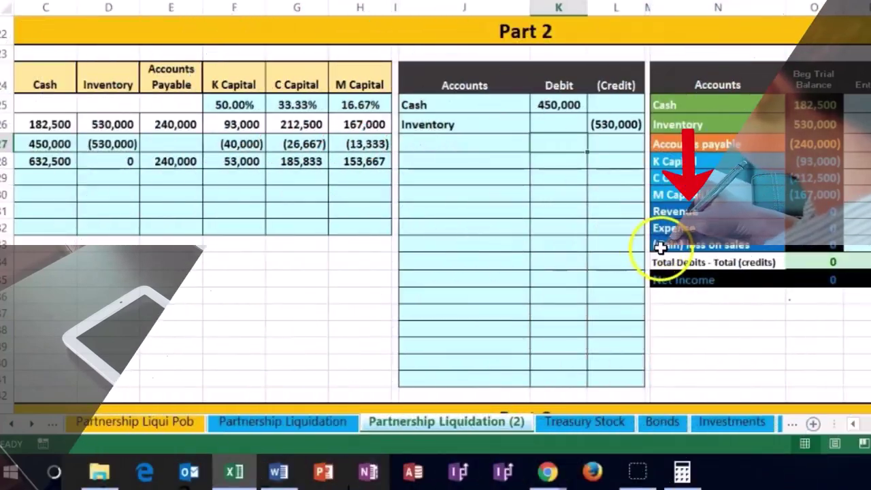
Copy the (Gain) loss on sales account name from the trial balance and paste it as values below Inventory in the journal entry
left_click(660, 247)
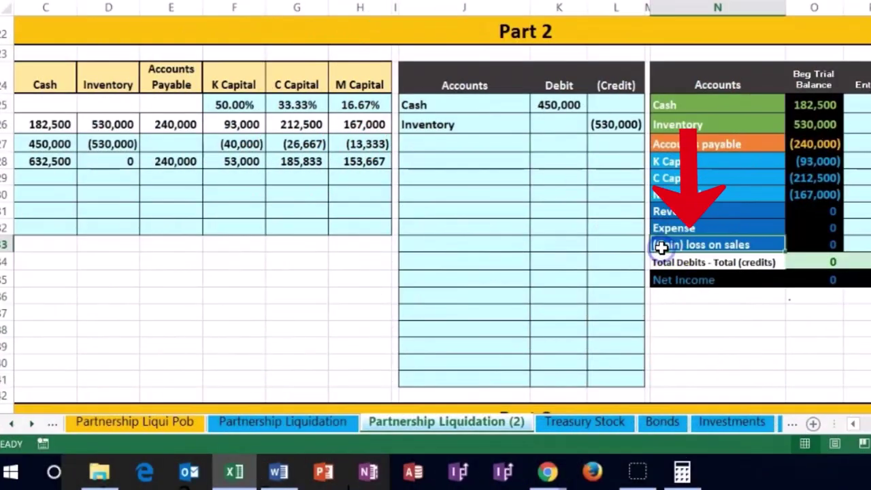
left_click(809, 282)
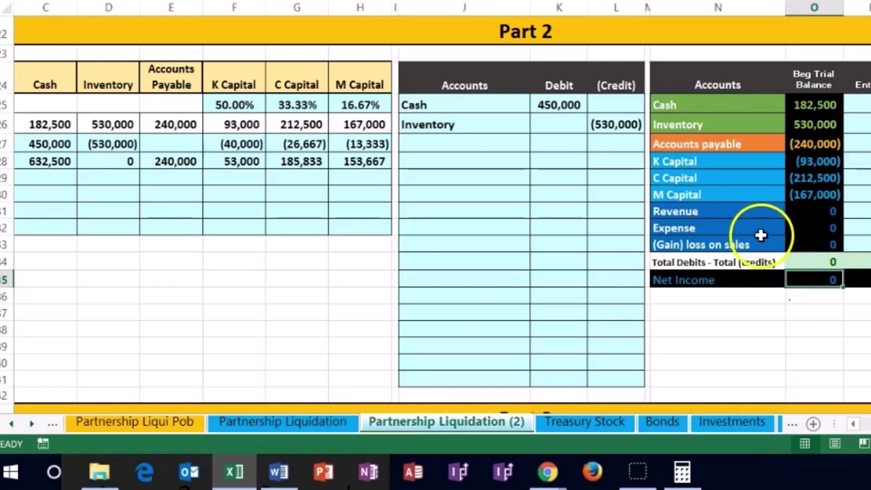
left_click_drag(749, 196, 746, 167)
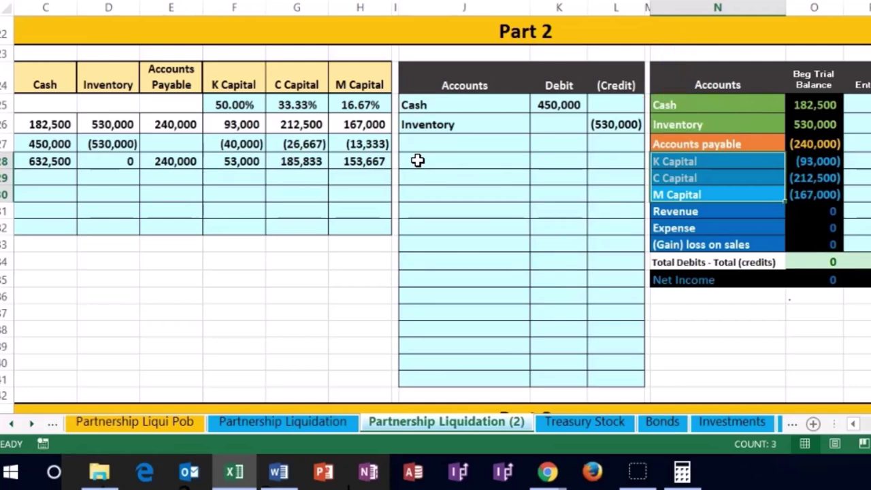
left_click(692, 245)
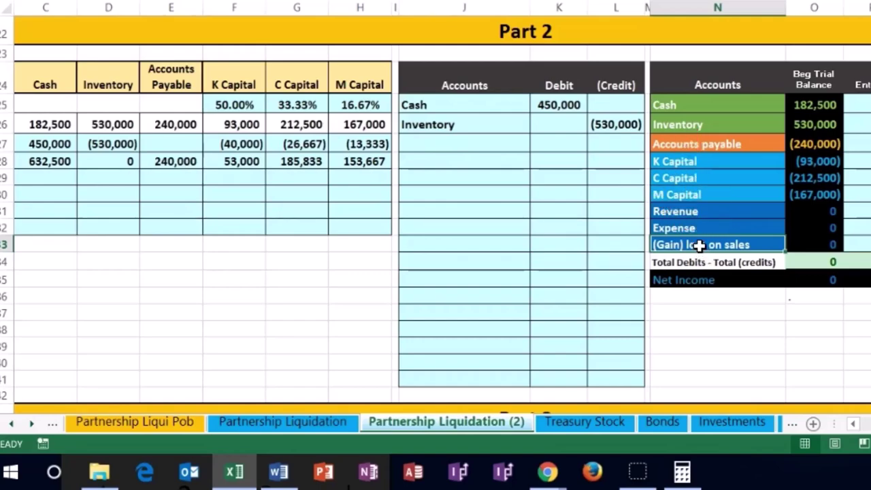
right_click(699, 245)
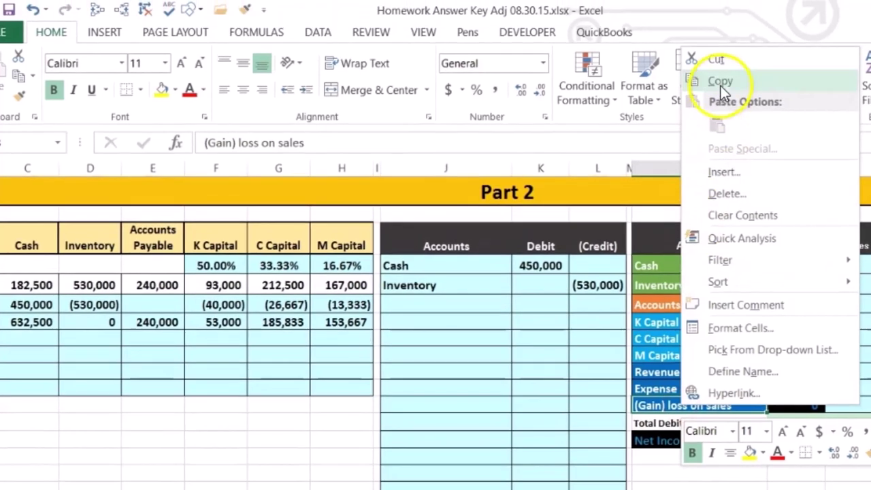
left_click(723, 57)
left_click(473, 278)
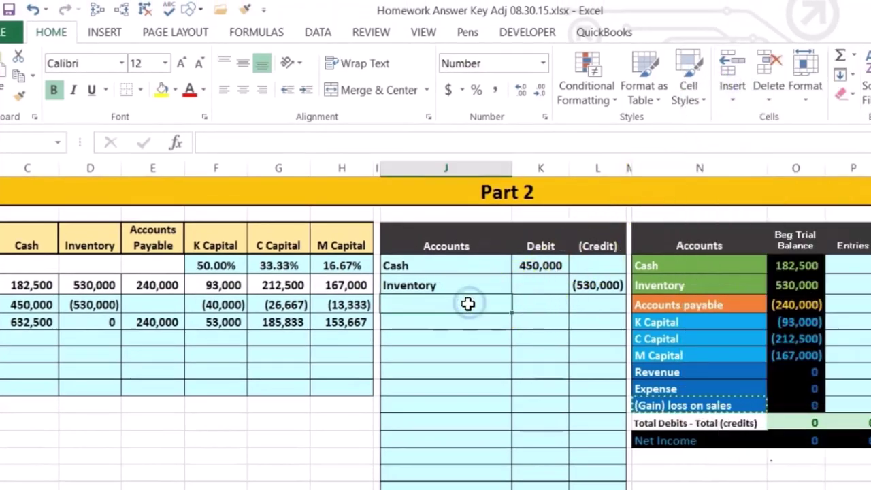
right_click(469, 304)
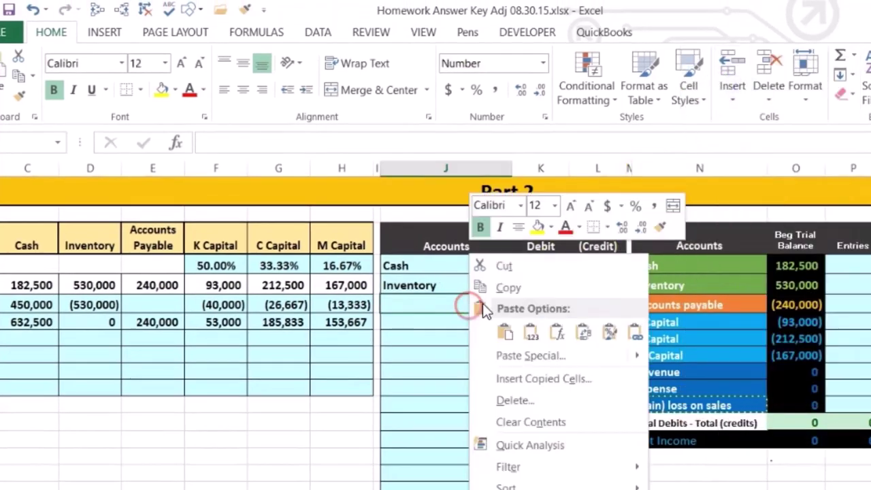
left_click(532, 331)
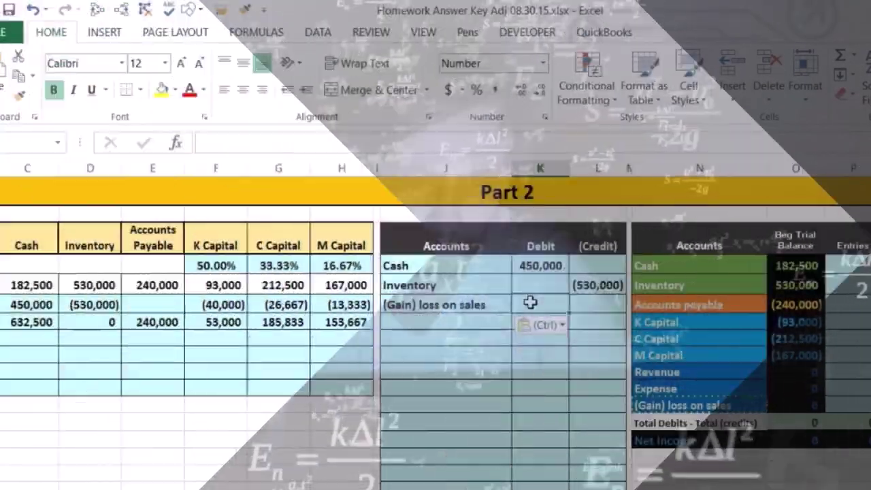
Calculate the (Gain) loss on sales debit in K27 with the formula -SUM(K25:L26)
left_click(537, 283)
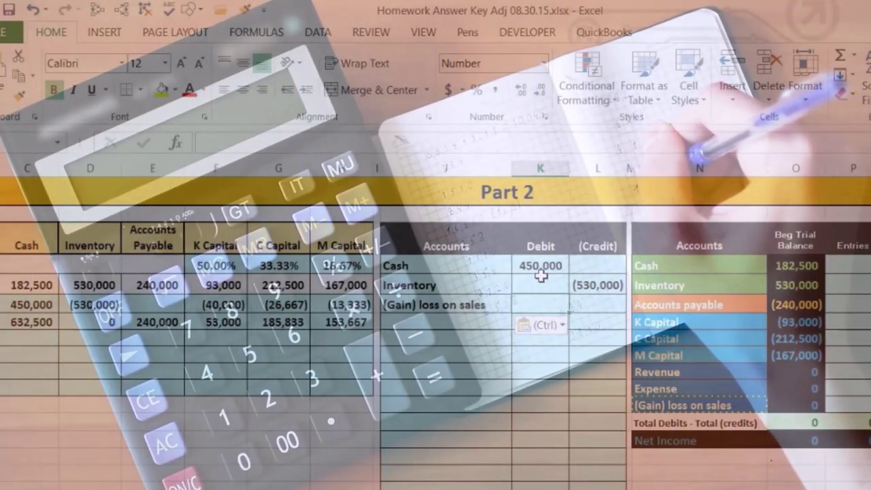
type("-su")
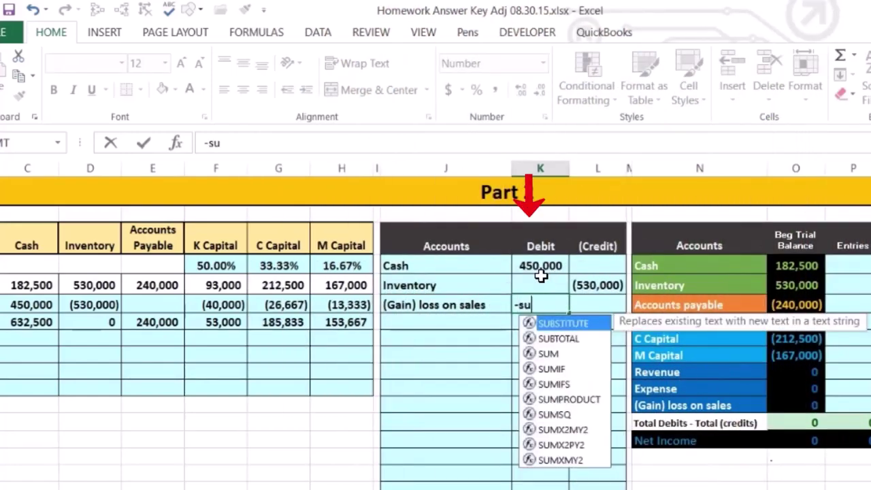
type("m(K25:L25")
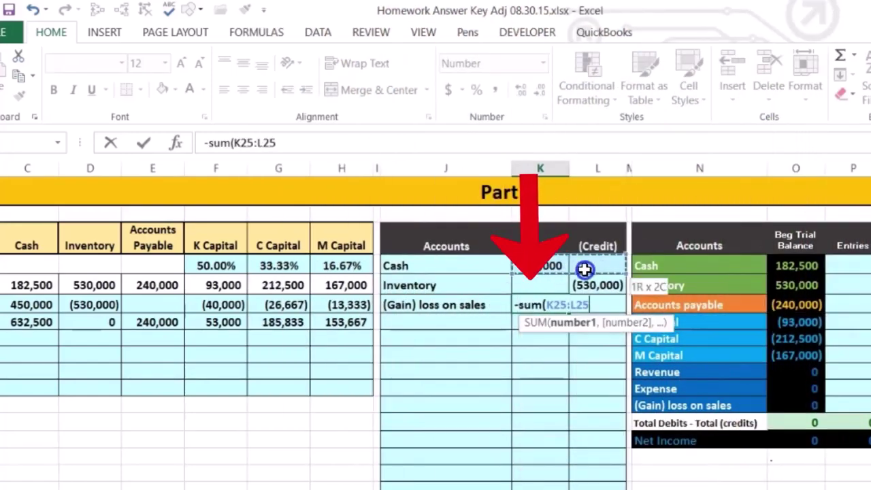
left_click_drag(585, 270, 584, 285)
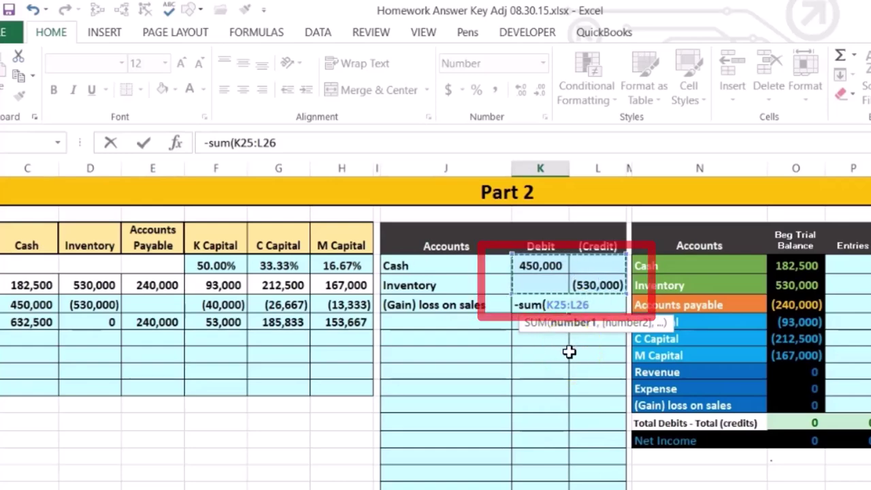
key("Return")
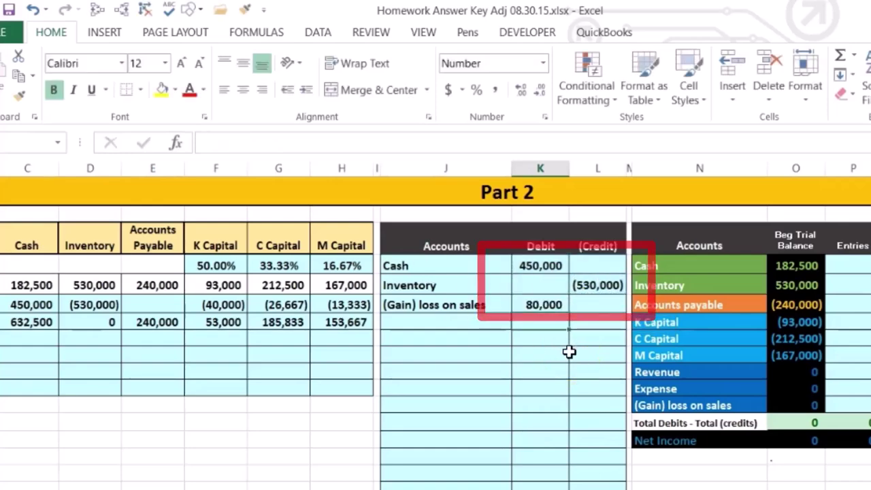
Check the loss formula and whether the journal entry's debits and credits balance
left_click(543, 305)
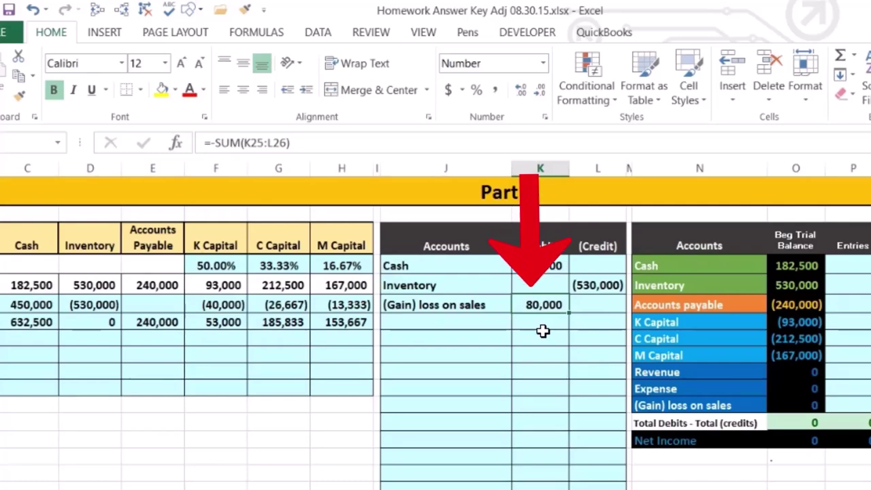
left_click_drag(550, 271, 542, 305)
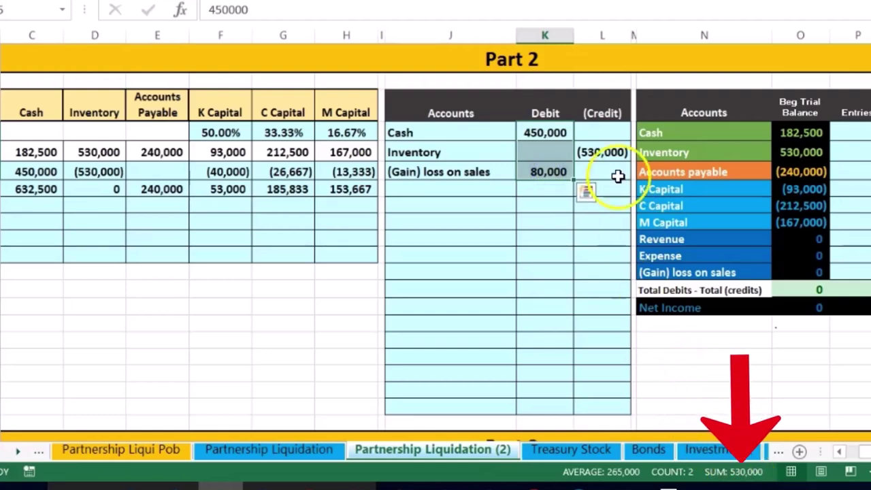
left_click(608, 152)
left_click_drag(542, 134, 579, 166)
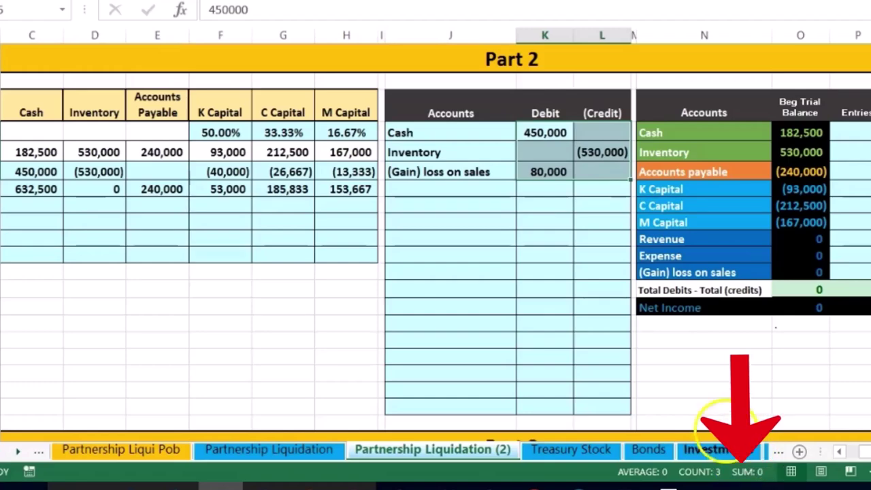
left_click(548, 172)
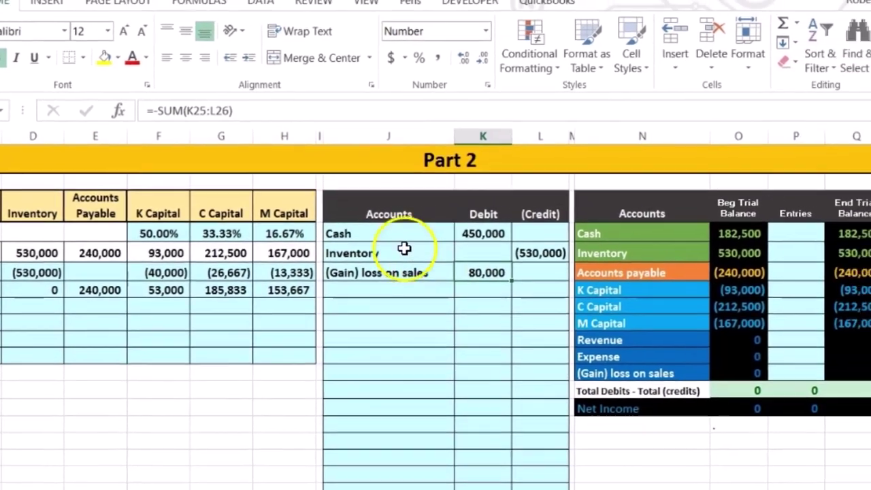
Post the Cash debit to the trial balance by linking the Cash Entries cell to K25
left_click_drag(477, 220, 541, 223)
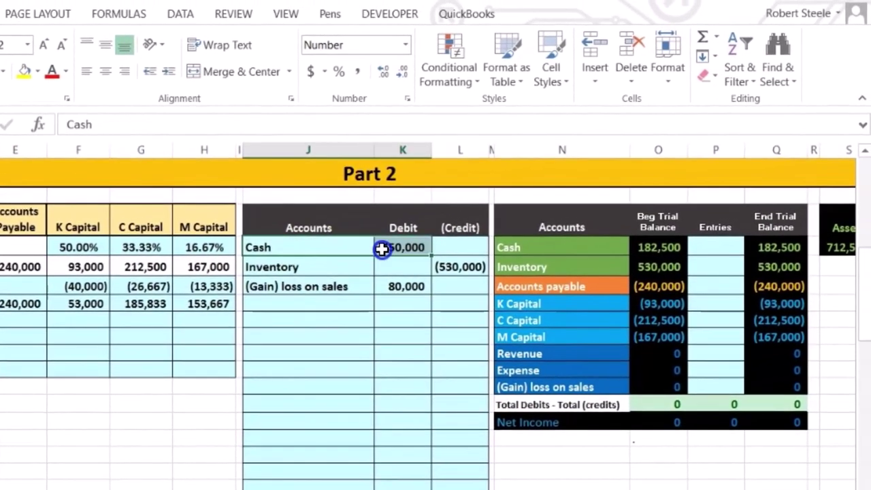
left_click(564, 249)
left_click(734, 245)
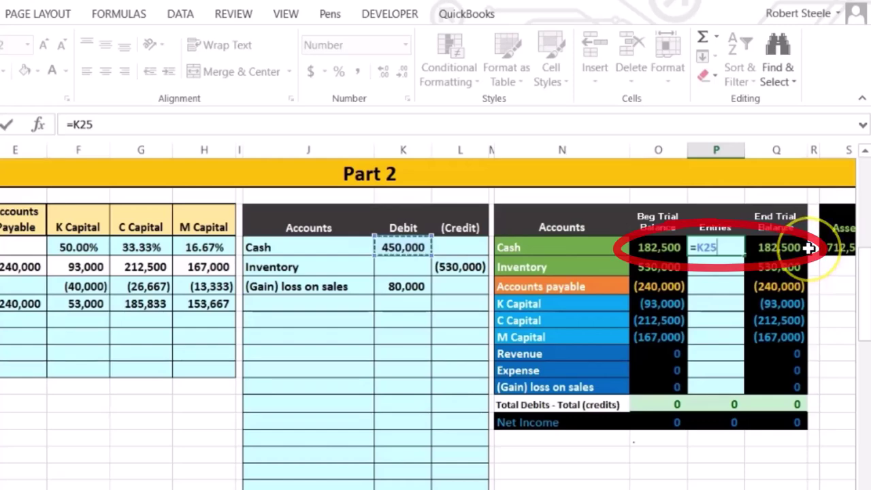
key("Return")
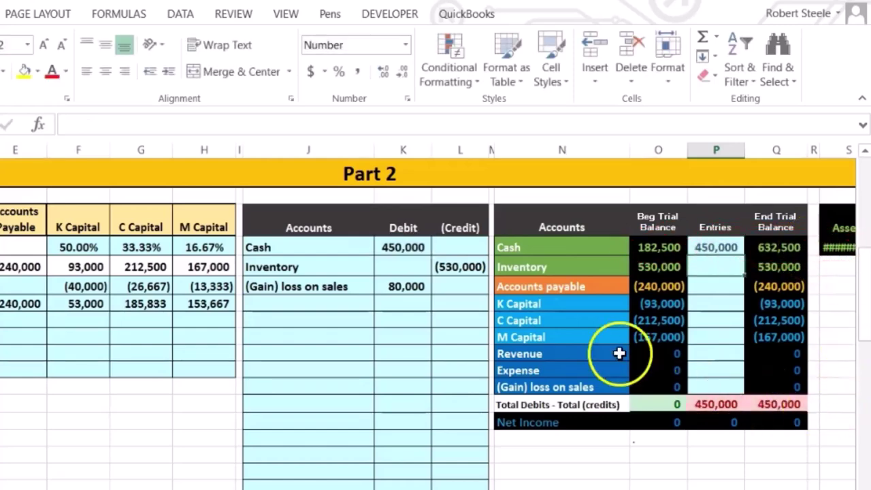
Post the Inventory credit by linking the Inventory Entries cell in the trial balance to L26
left_click_drag(306, 267, 448, 269)
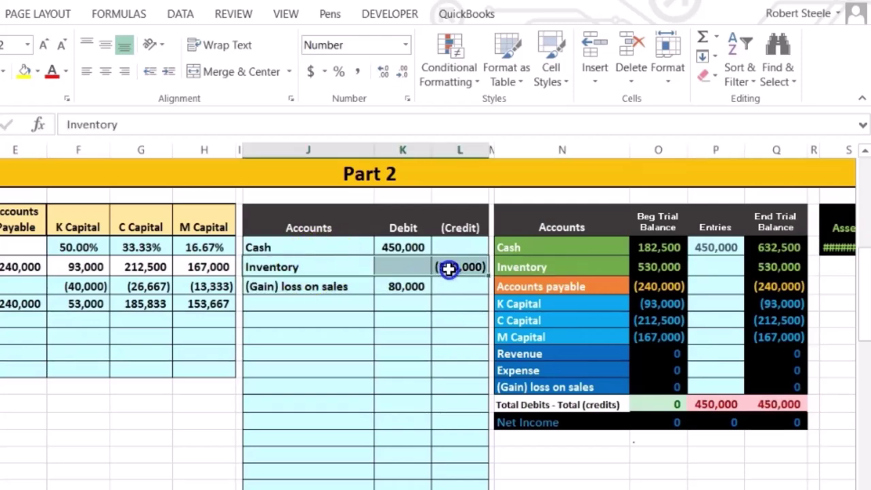
left_click(724, 268)
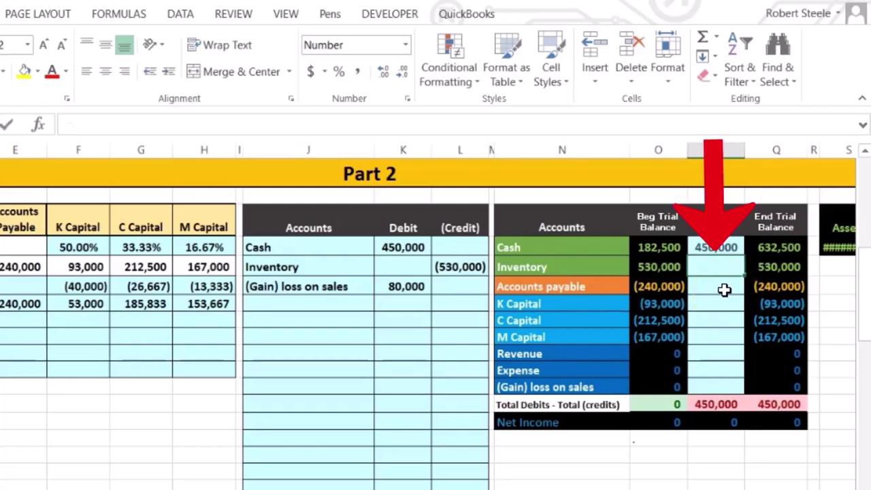
type("=")
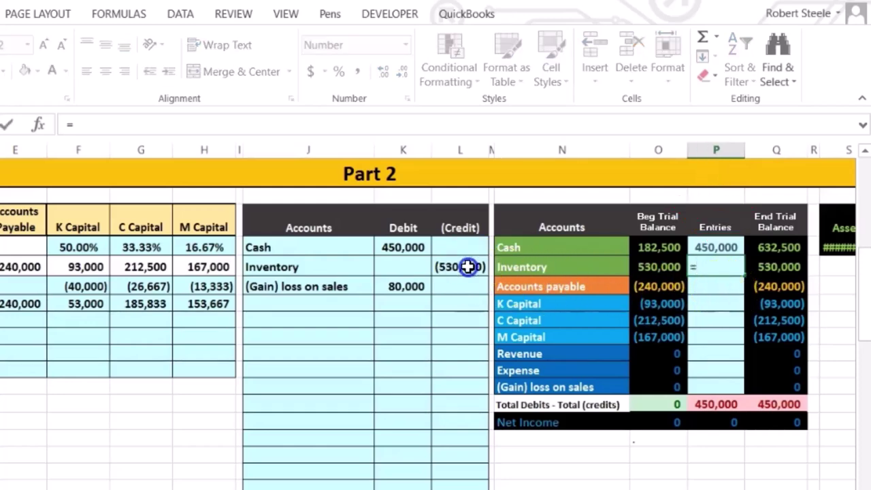
left_click_drag(607, 267, 816, 271)
key("Return")
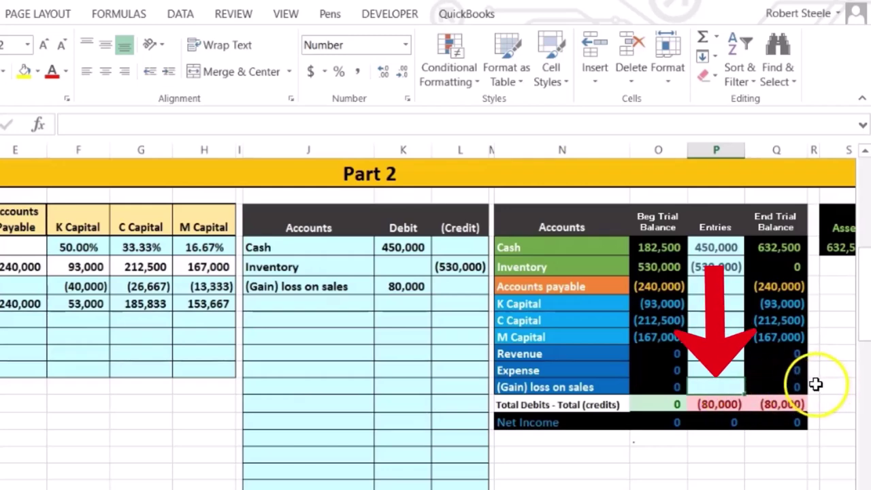
Post the loss by linking the (Gain) loss on sales Entries cell in the trial balance to K27
type("=")
left_click(418, 286)
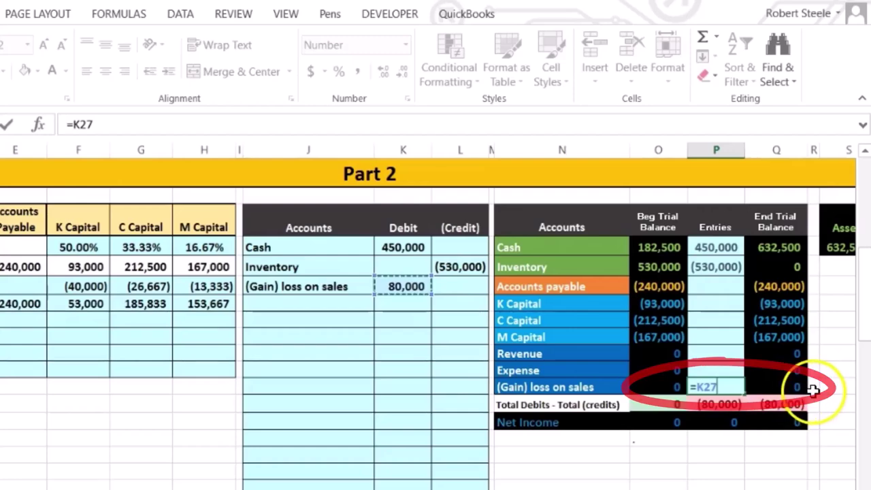
key("Return")
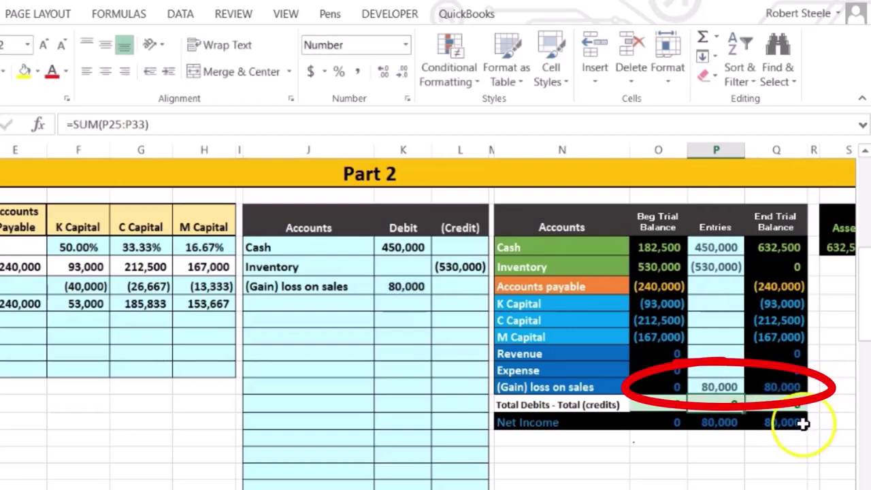
Compare the ending net income and loss on sales with the capital accounts and the partners' loss allocations in row 27
left_click(783, 422)
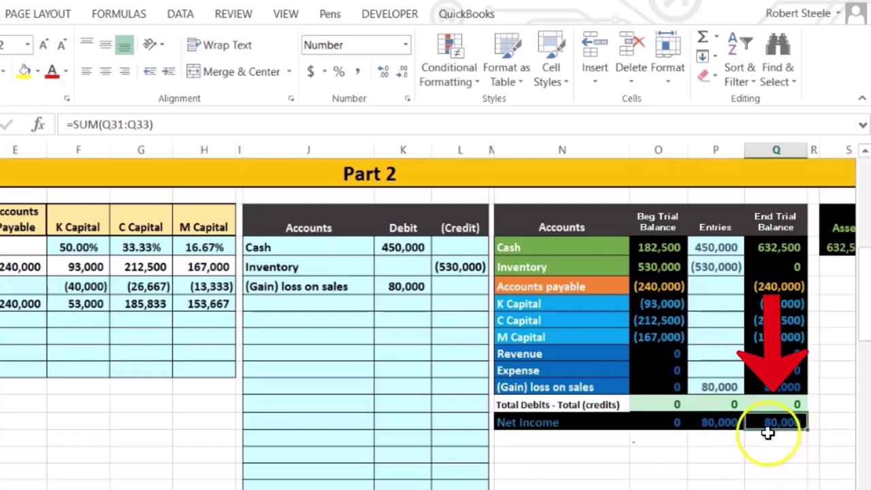
left_click_drag(580, 306, 579, 329)
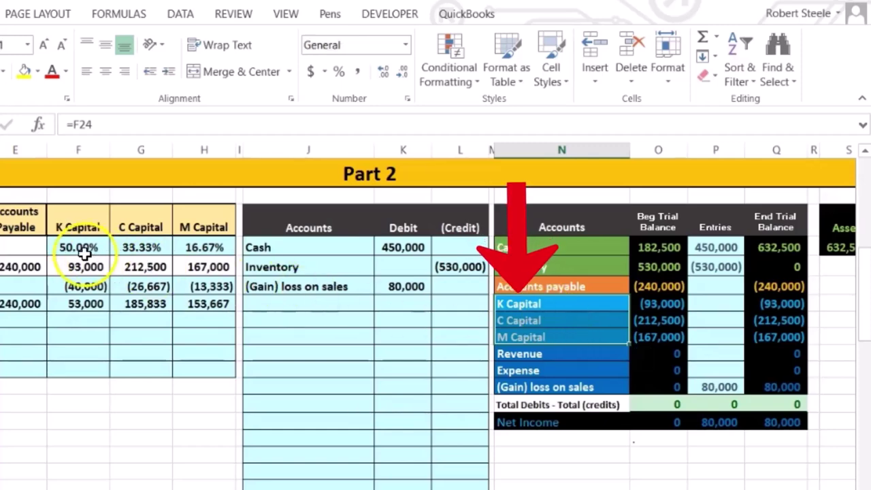
left_click(126, 284)
left_click_drag(126, 284, 181, 285)
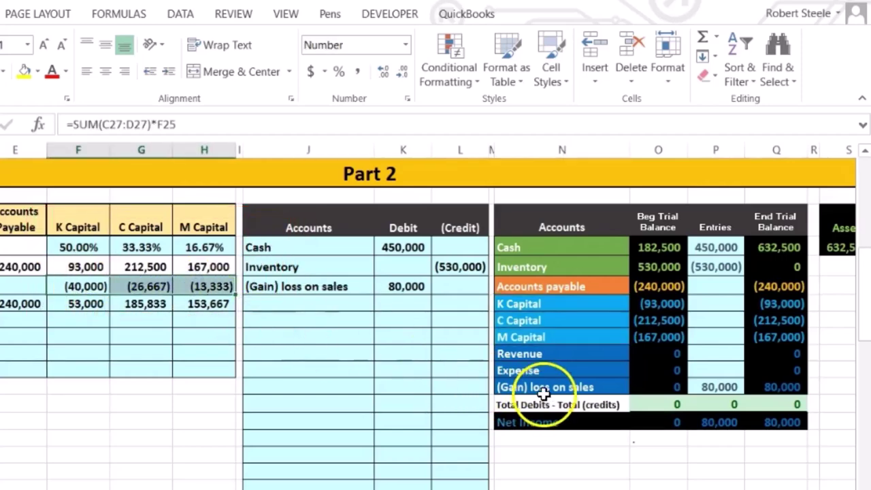
left_click_drag(541, 390, 775, 389)
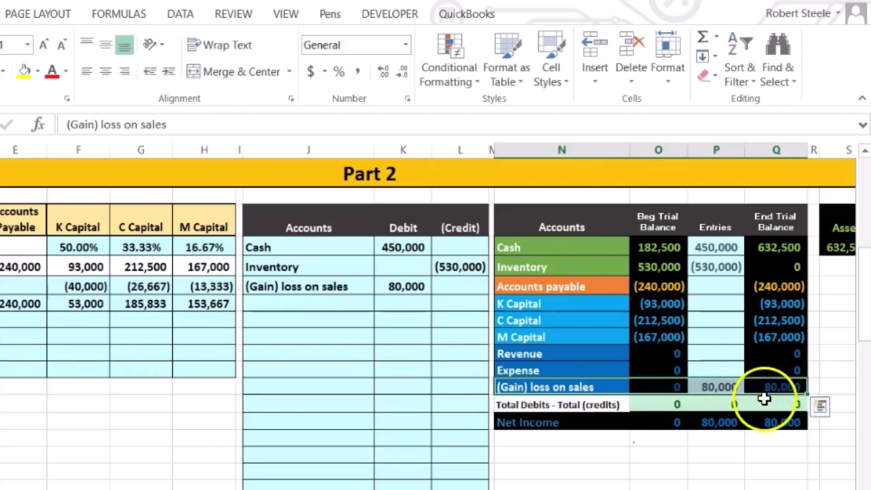
left_click(773, 387)
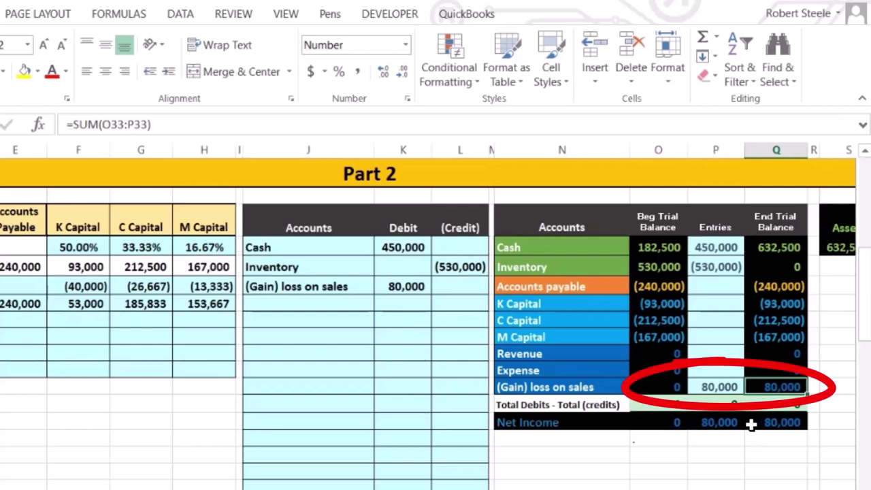
Copy the (Gain) loss on sales account name from the trial balance into journal cell J32 as a value only
left_click(559, 386)
right_click(558, 386)
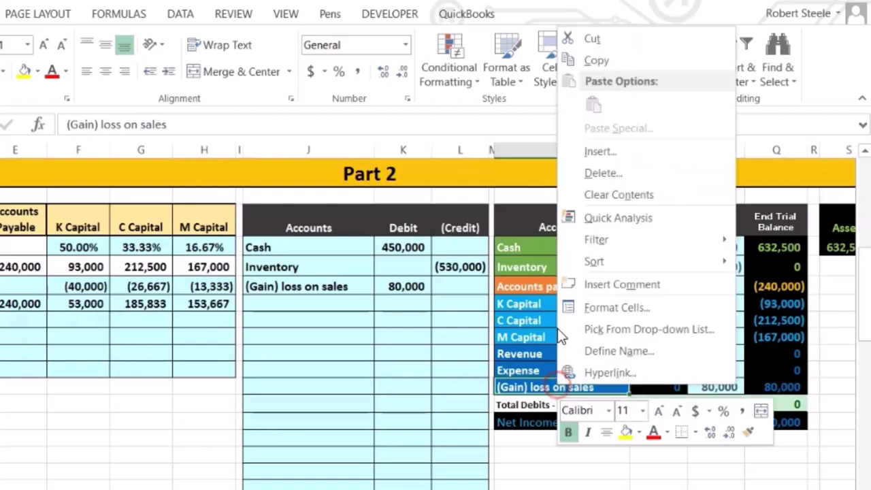
left_click(591, 60)
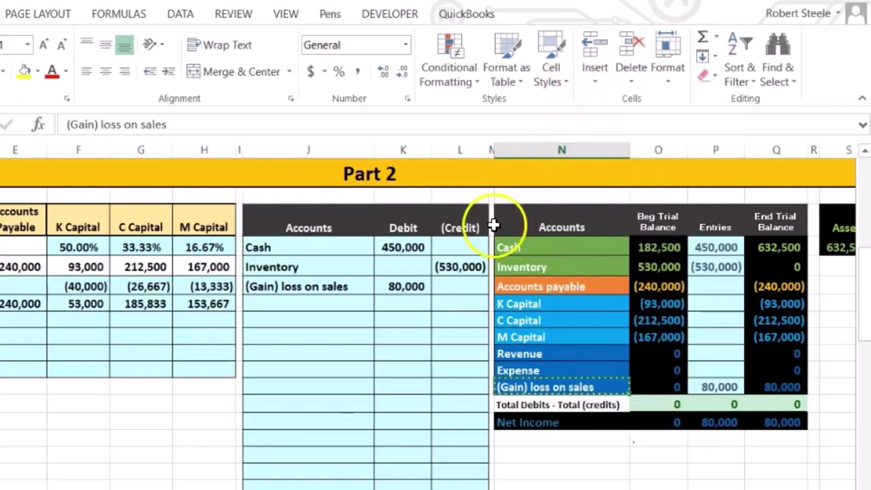
left_click(329, 317)
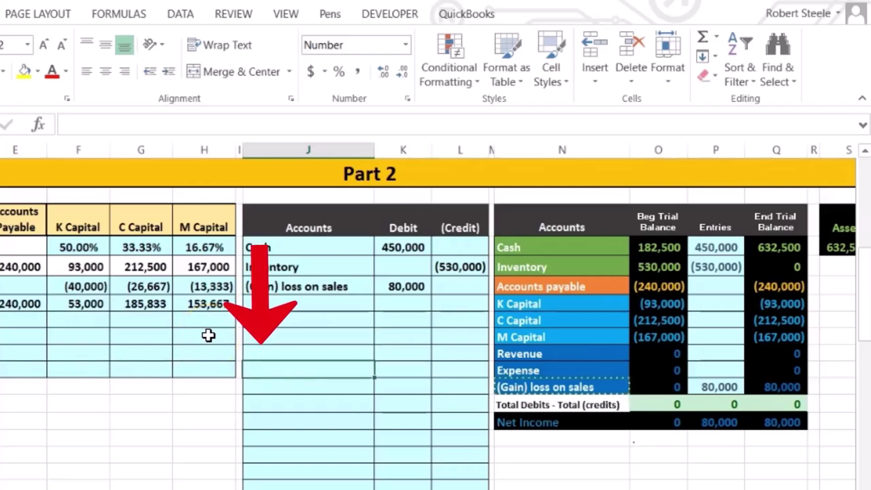
left_click(259, 374)
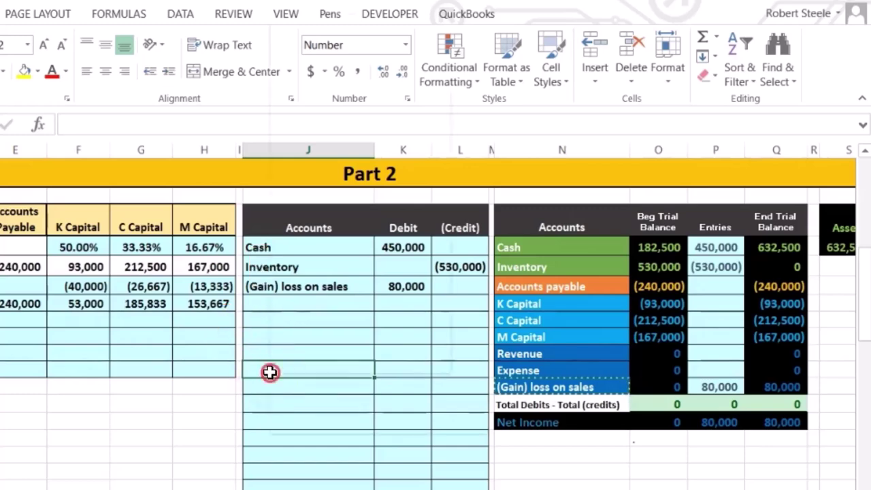
right_click(270, 371)
left_click(331, 94)
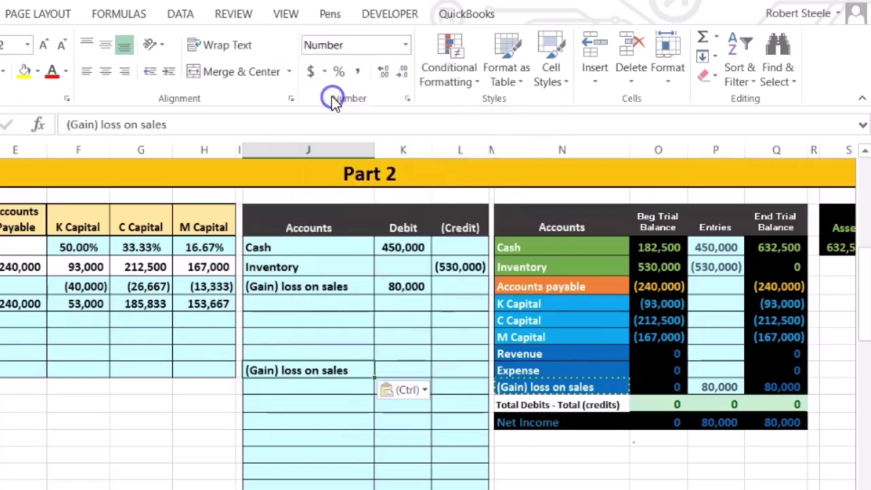
left_click(300, 287)
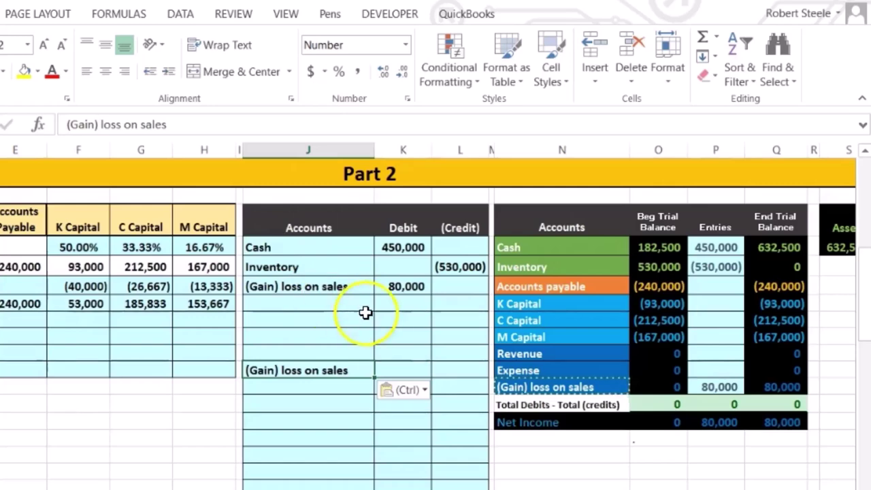
Enter a credit of -80000 for (Gain) loss on sales in cell L32 of the journal
left_click(446, 340)
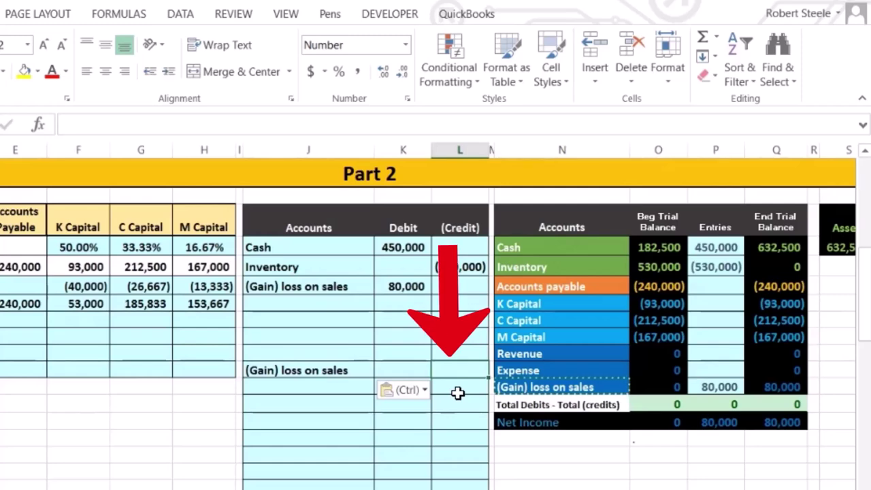
type("-")
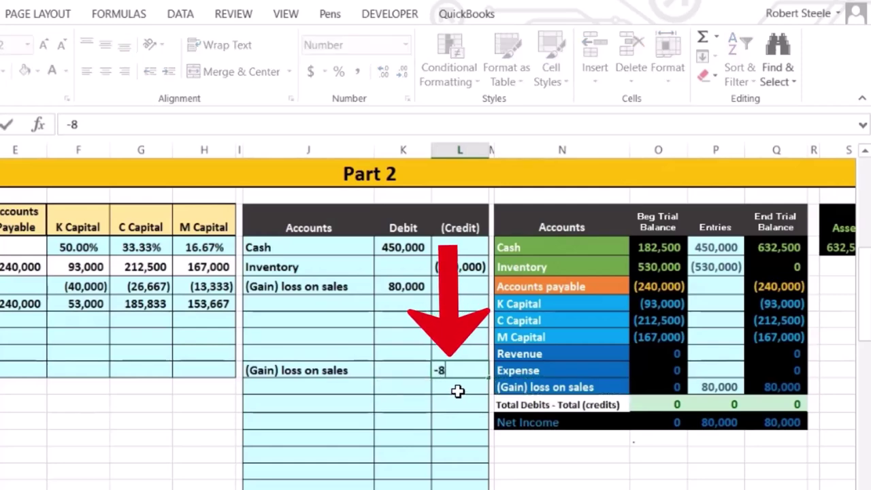
type("80000")
key("Return")
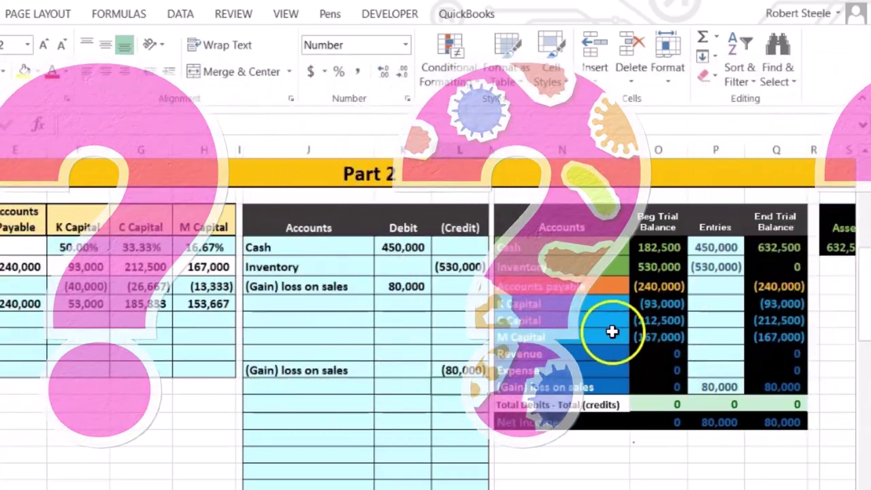
Copy the K Capital, C Capital and M Capital names from the trial balance into journal cells J29:J31 as values only
left_click_drag(584, 304, 582, 331)
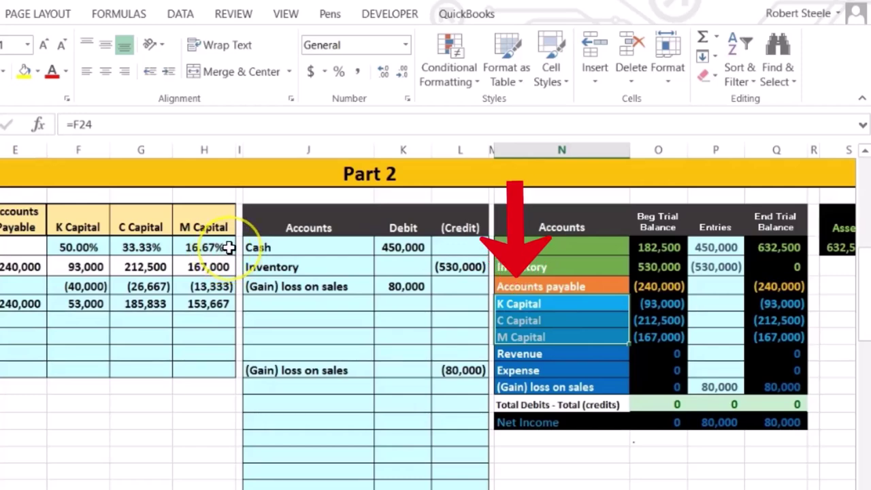
left_click_drag(548, 309, 538, 335)
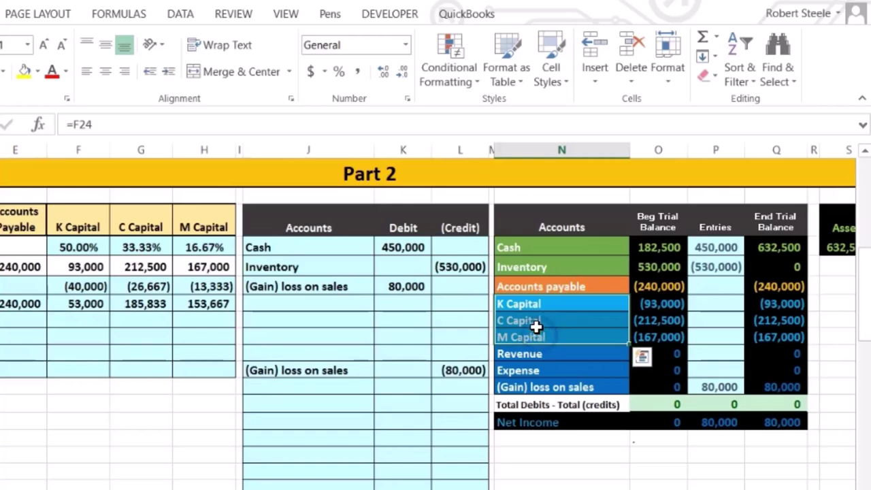
right_click(545, 325)
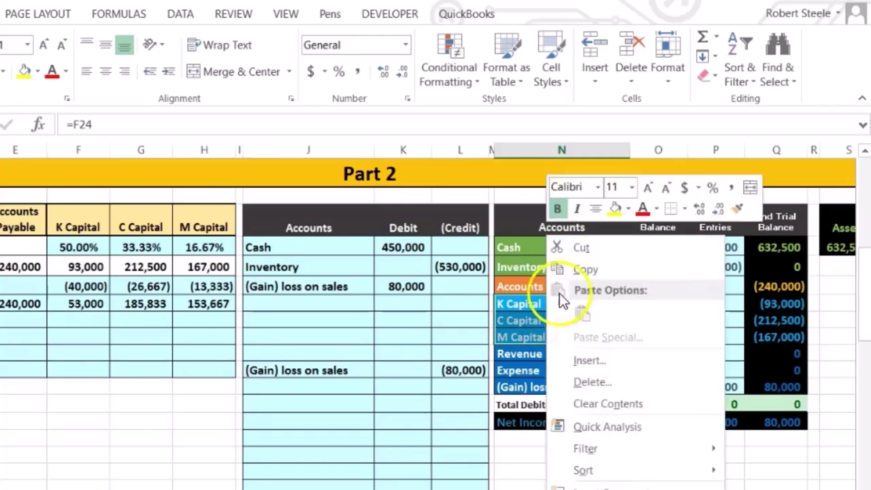
left_click(576, 271)
left_click(311, 321)
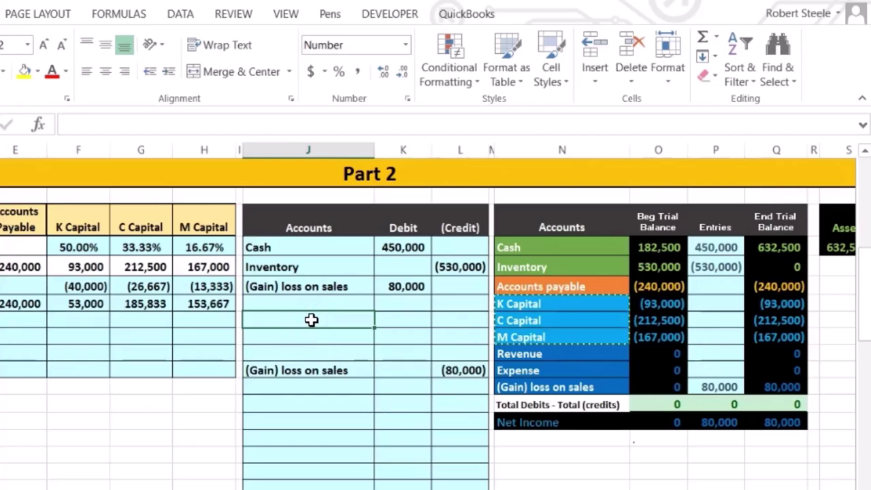
right_click(311, 320)
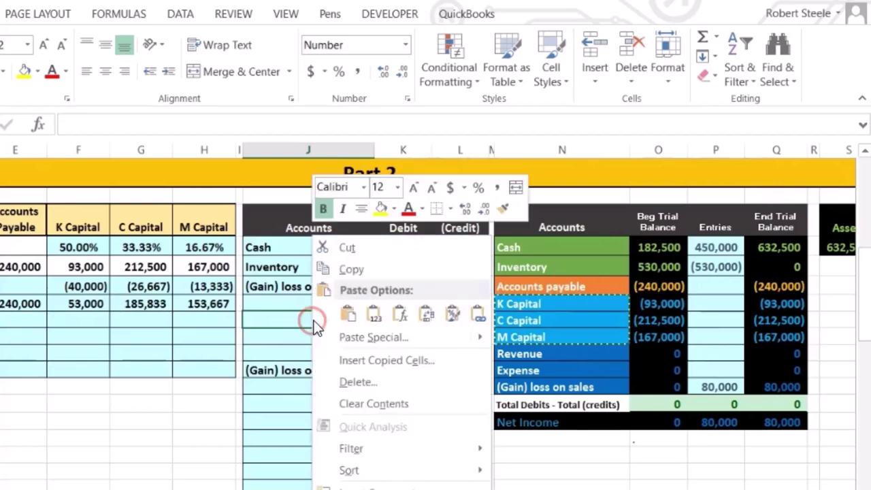
left_click(370, 313)
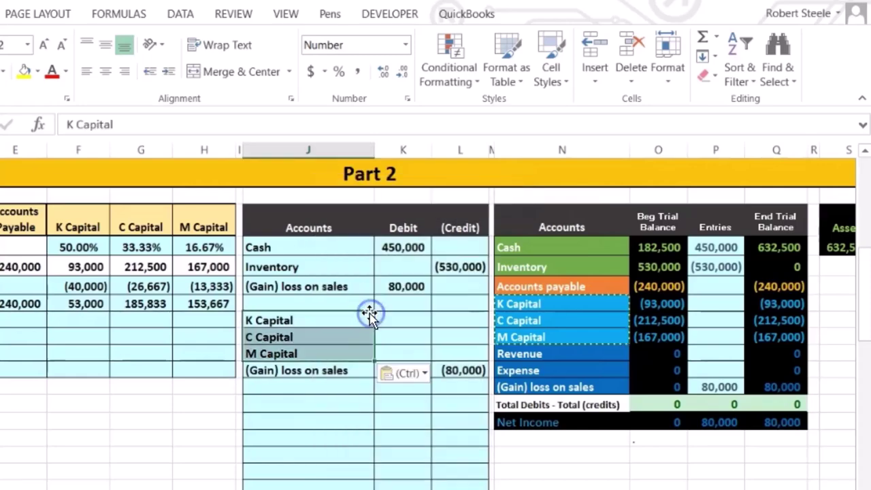
Calculate K Capital's debit in K29 with the formula -L32*F25 and compare it with the loss allocations in row 27
left_click(386, 318)
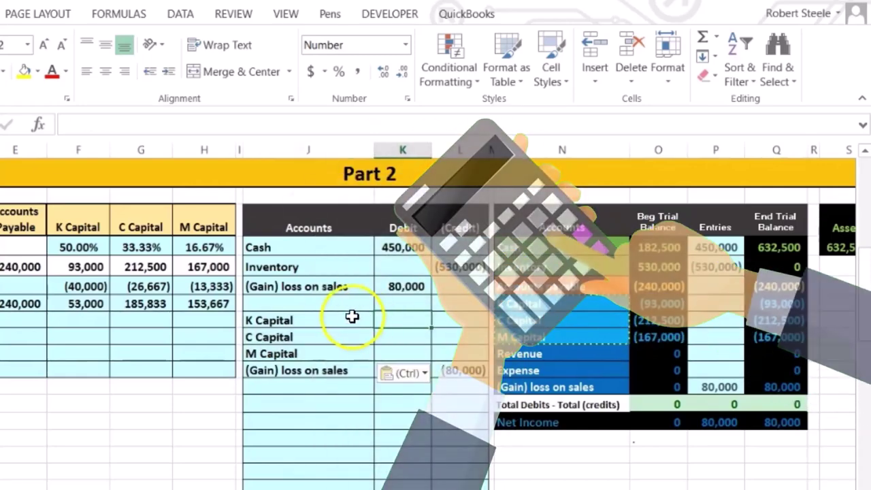
left_click(76, 286)
left_click(132, 289)
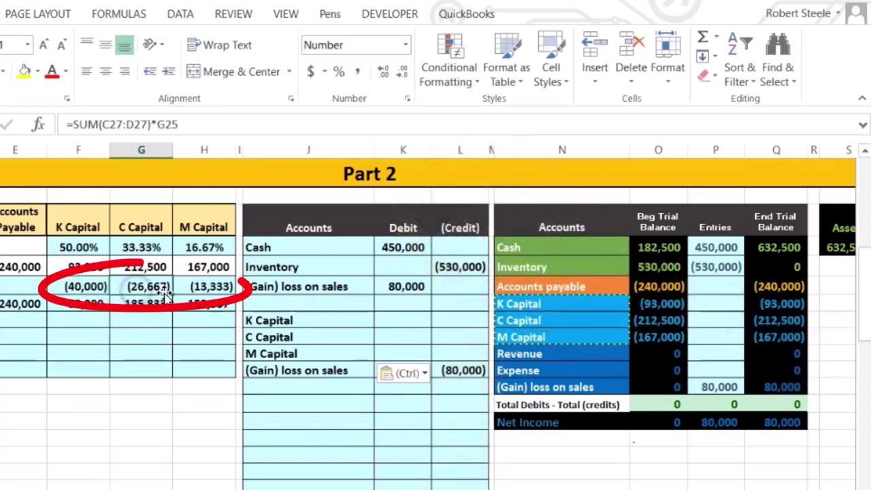
left_click(204, 286)
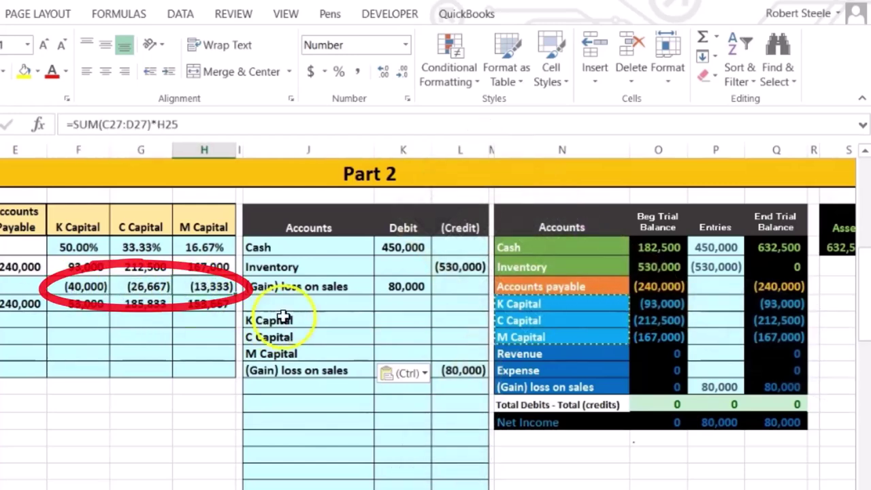
left_click(385, 320)
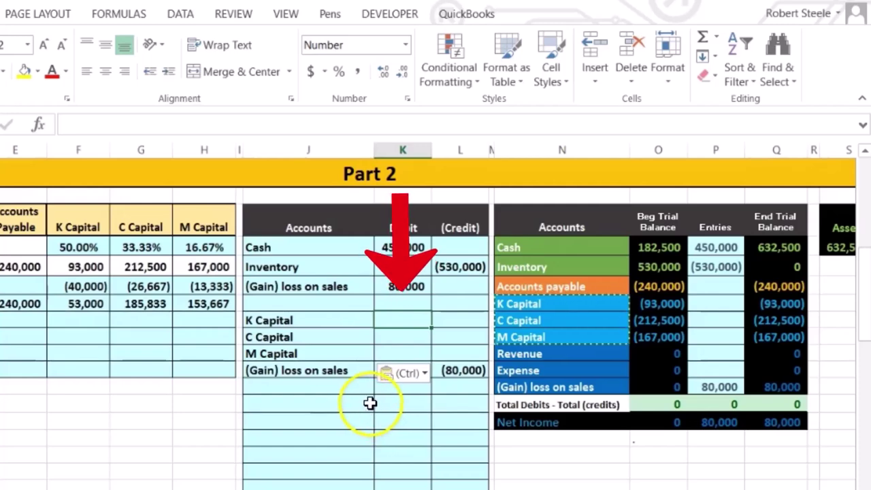
type("-")
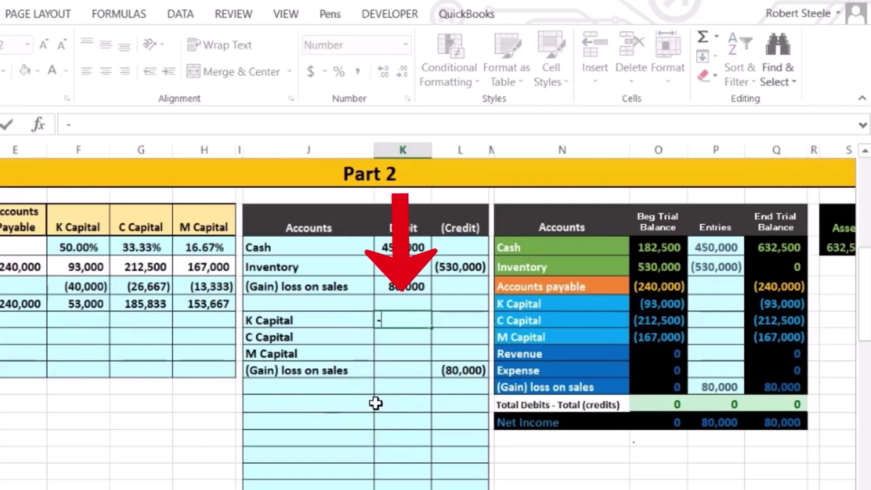
left_click(449, 371)
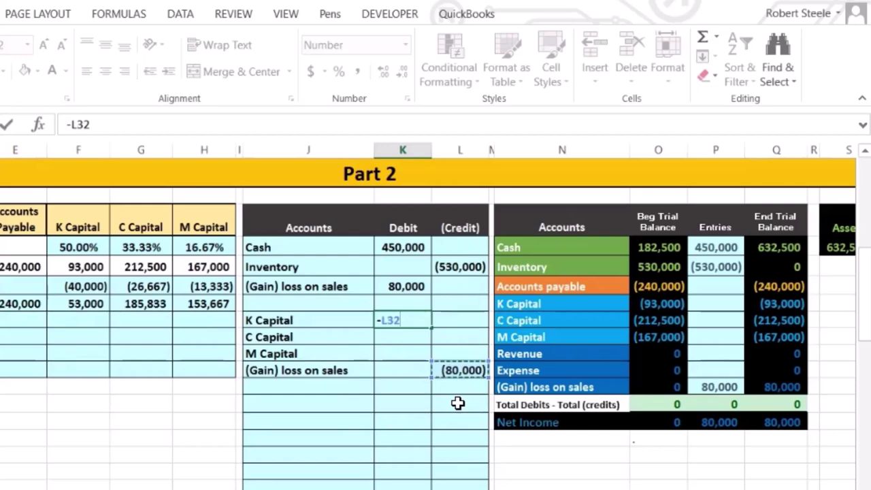
type("*")
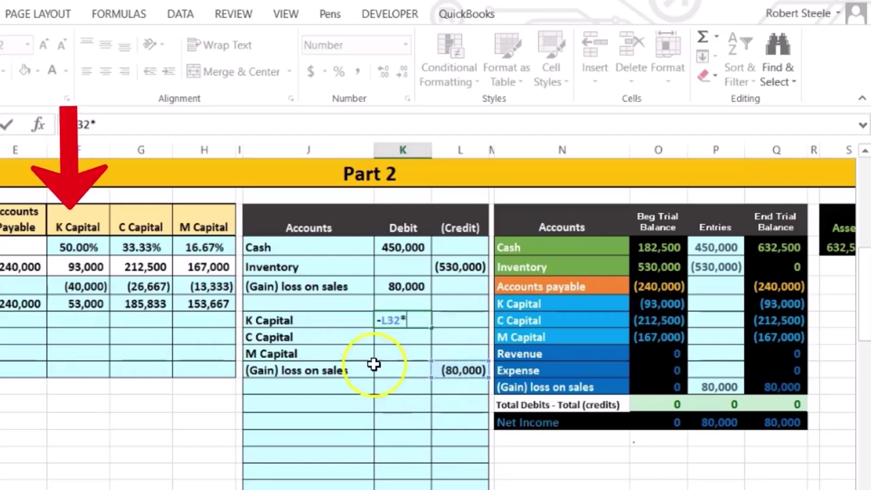
left_click(84, 244)
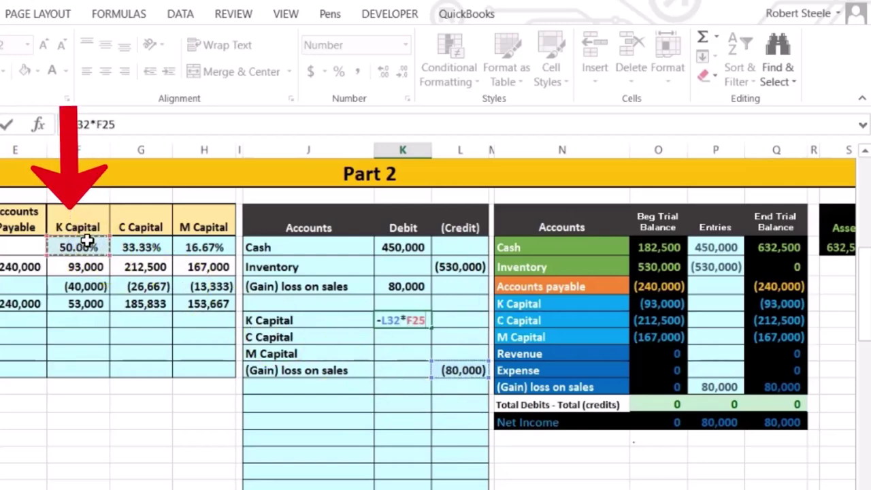
key("Return")
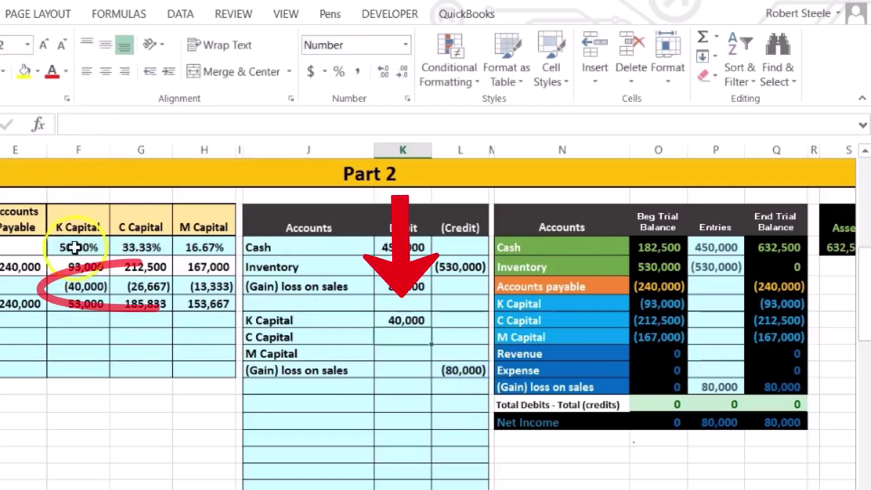
left_click(77, 286)
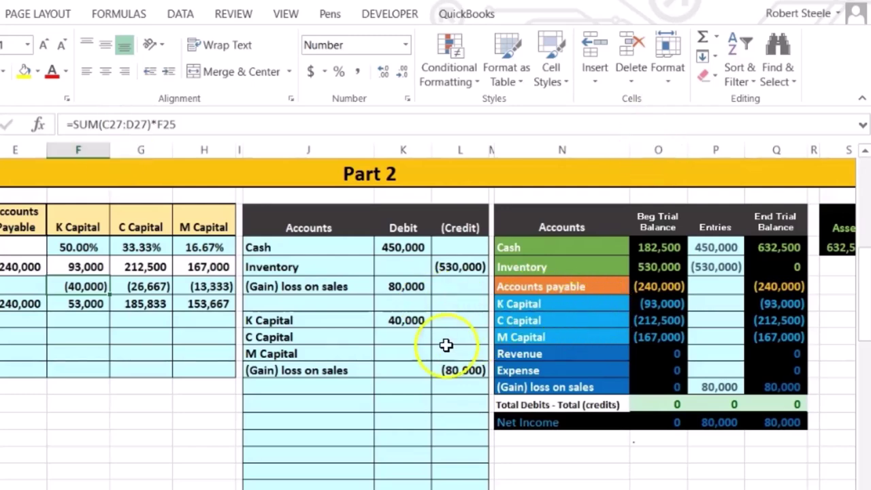
Calculate C Capital's debit in K30 with the formula -L32*G25 and compare it with the allocation in G27
left_click(399, 338)
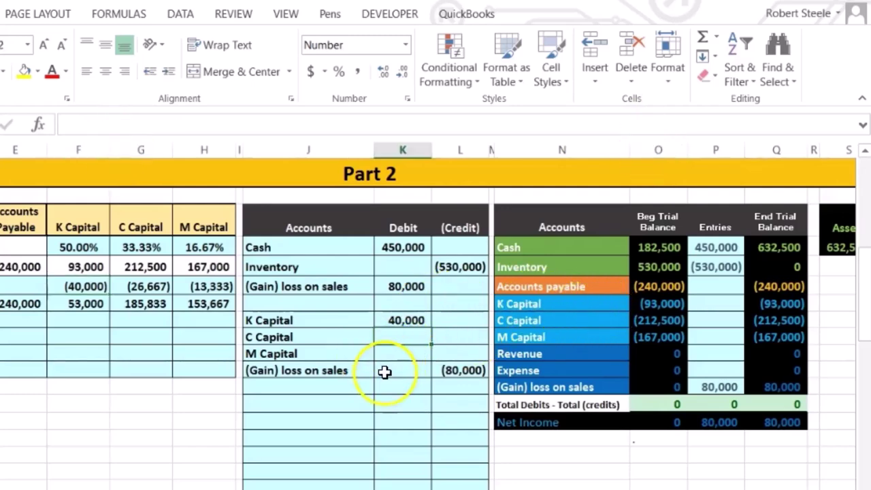
type("-")
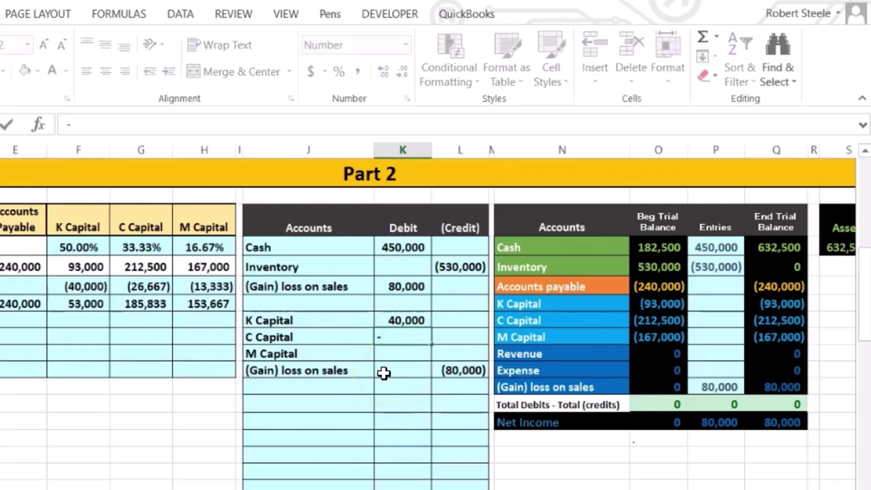
left_click(448, 371)
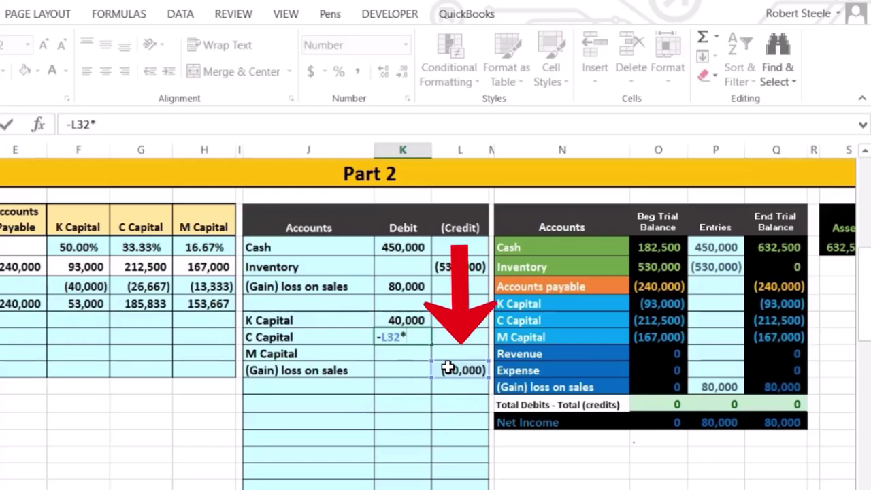
left_click(150, 245)
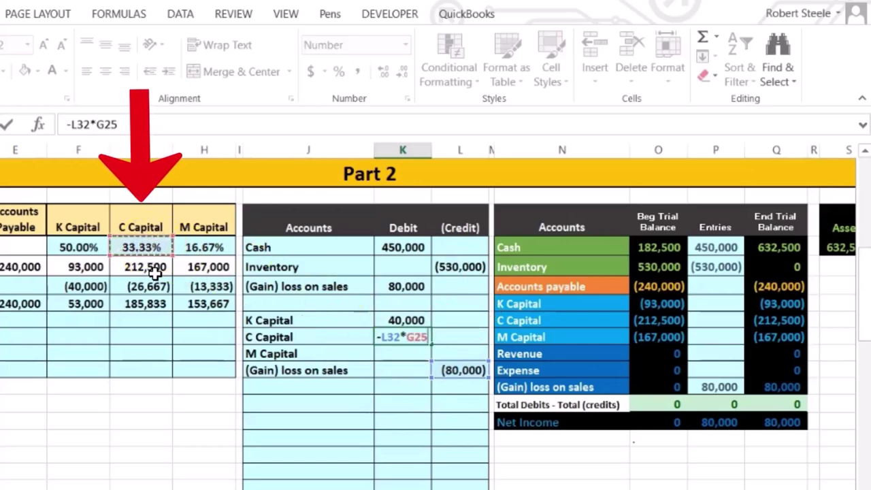
key("Return")
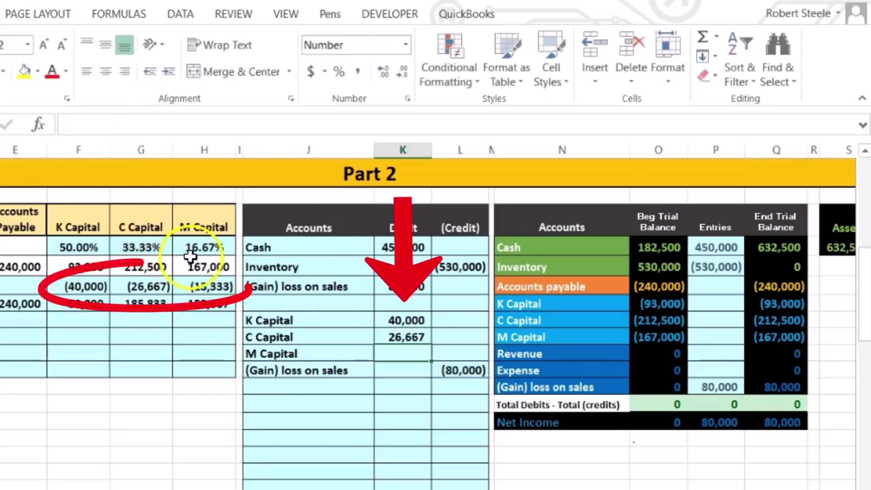
left_click(150, 282)
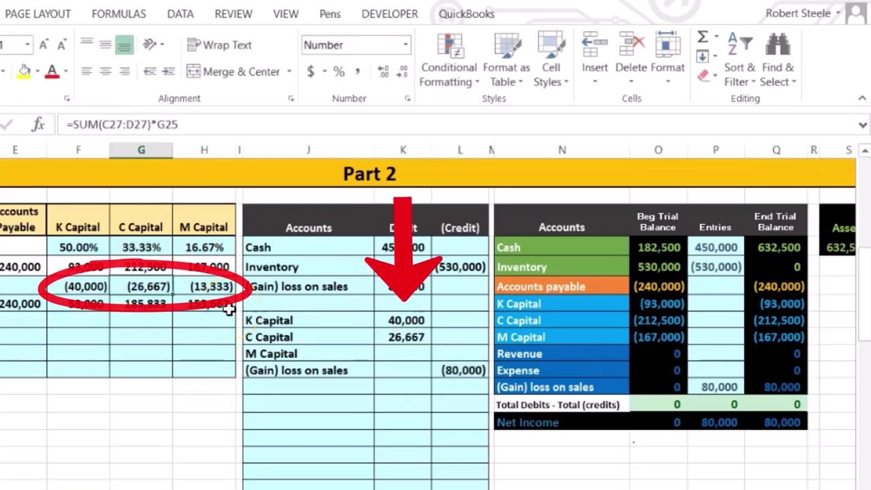
Calculate M Capital's debit in K31 with the formula -L32*H25
left_click(396, 337)
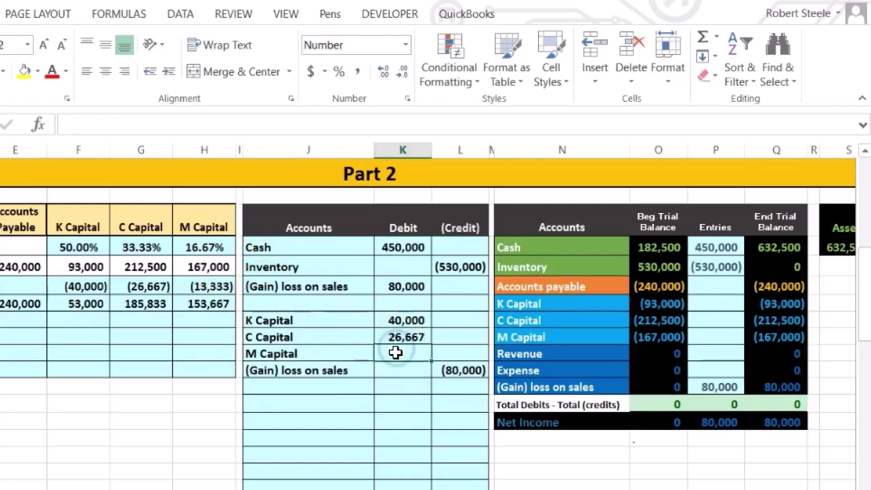
type("-")
left_click(458, 368)
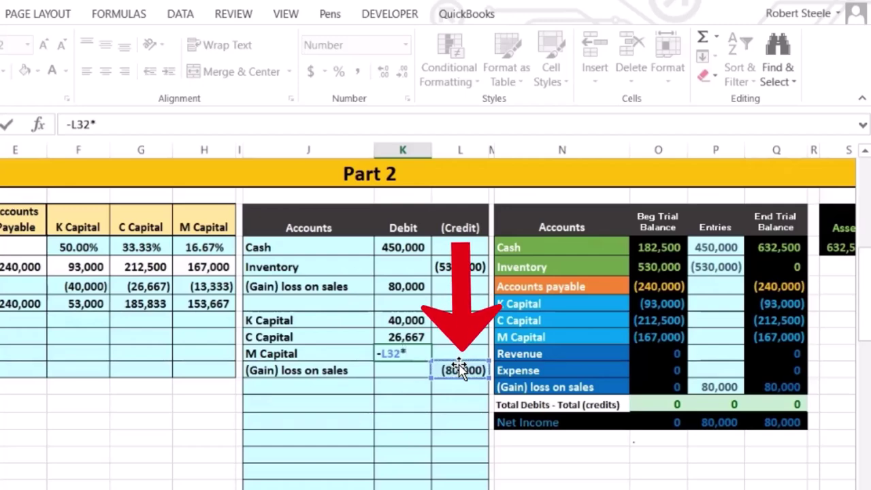
left_click(214, 246)
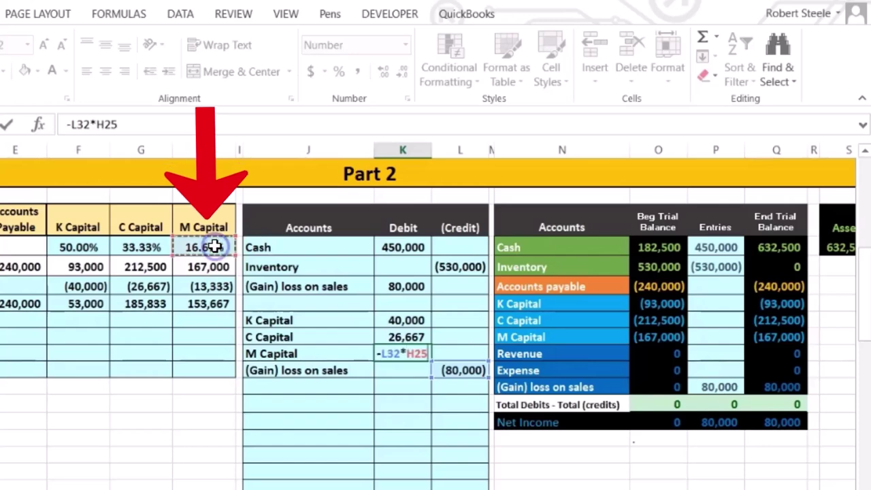
key("Return")
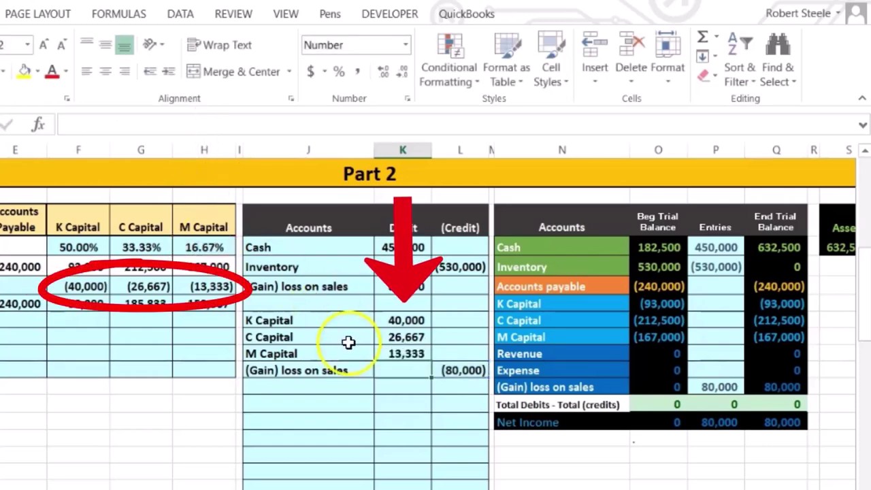
Compare M Capital's debit with the allocation in H27 and check that the capital debits in K29:K31 balance the credit in L32
left_click(380, 352)
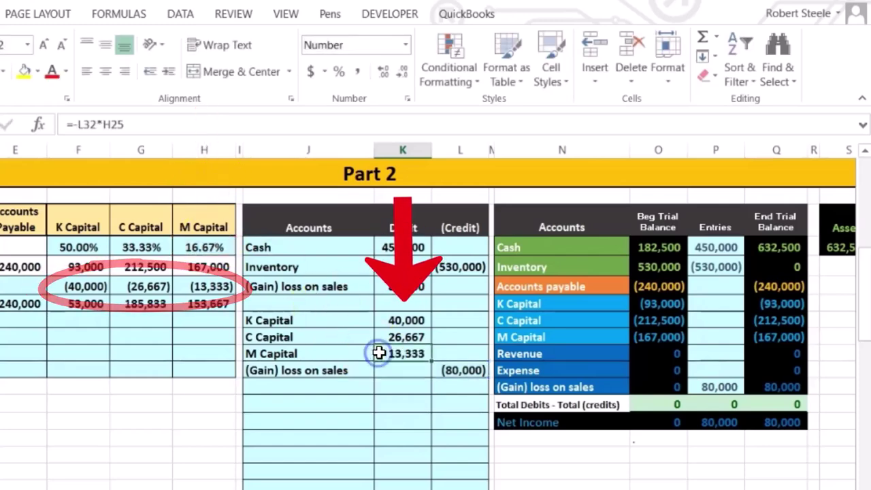
left_click(213, 286)
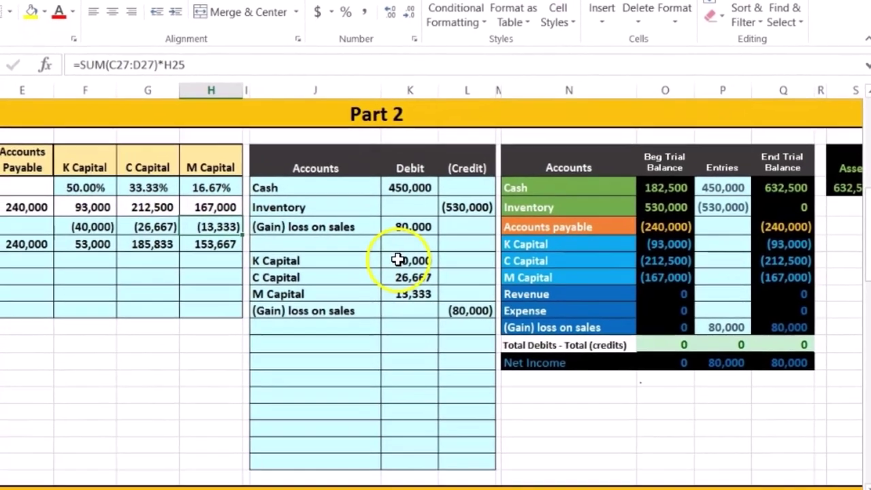
left_click_drag(392, 315, 405, 350)
key("ctrl+c")
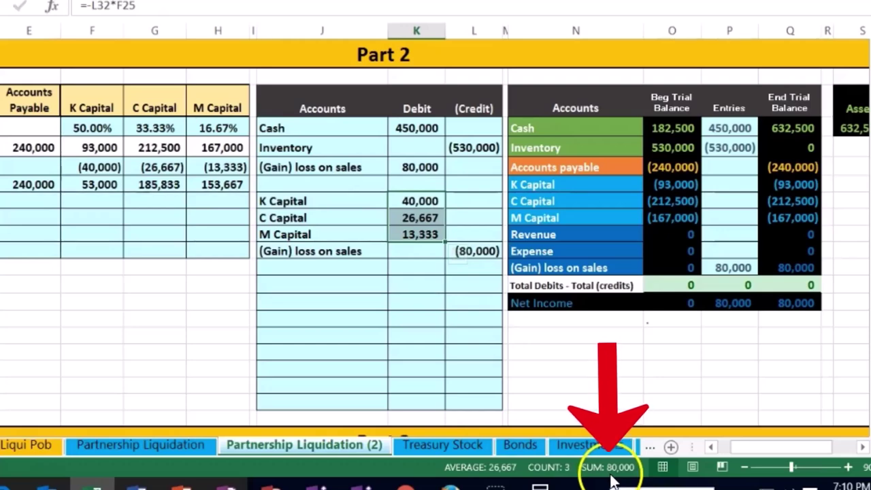
left_click(481, 251)
left_click_drag(424, 196, 458, 219)
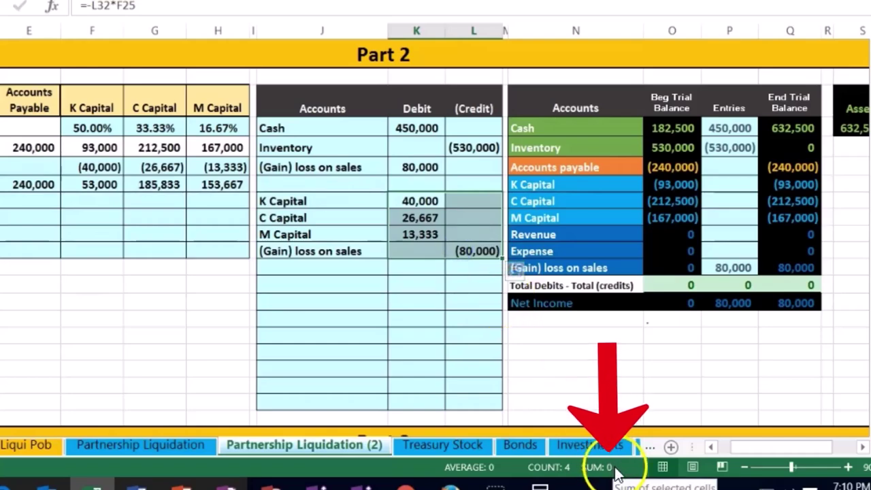
Examine the trial balance's (Gain) loss on sales and beginning capital balances against the partners' balances in F28:H28
left_click(614, 388)
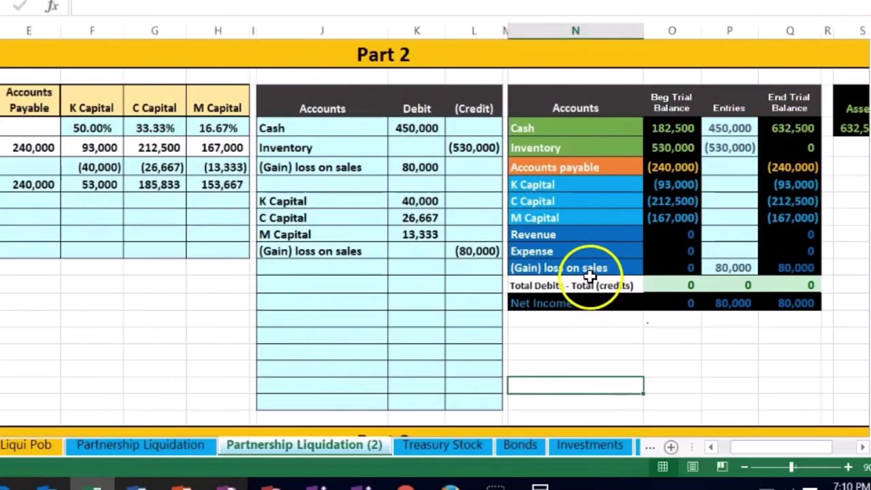
left_click(587, 268)
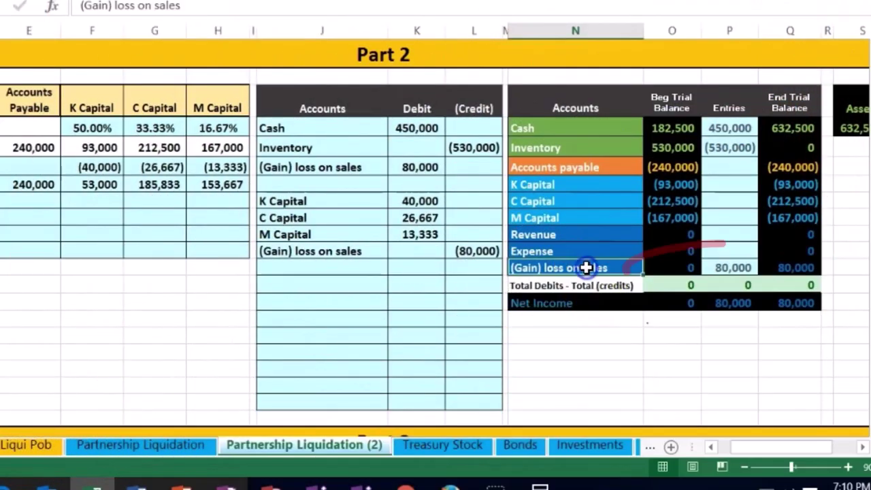
left_click(772, 268)
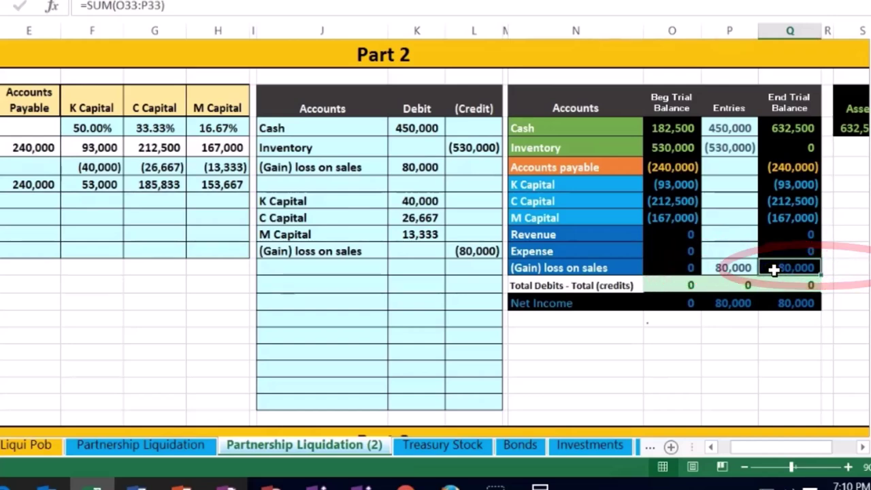
left_click(736, 193)
left_click_drag(681, 185, 681, 215)
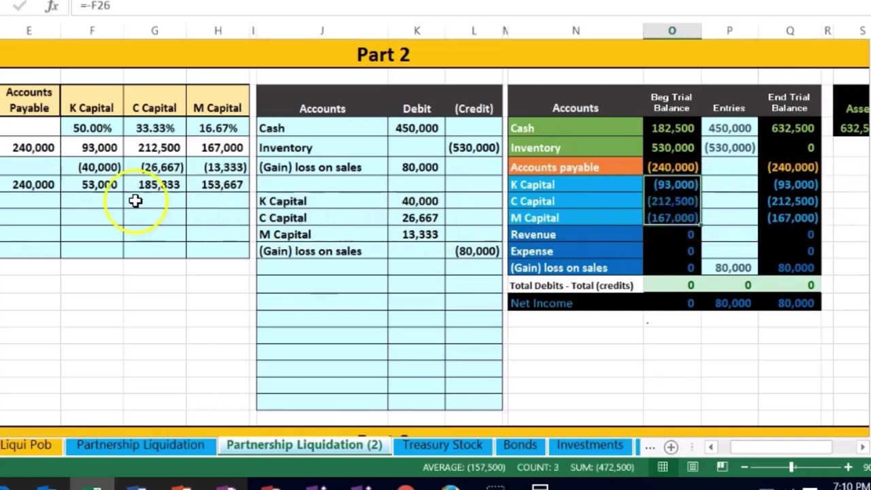
left_click(108, 184)
left_click_drag(109, 184, 242, 186)
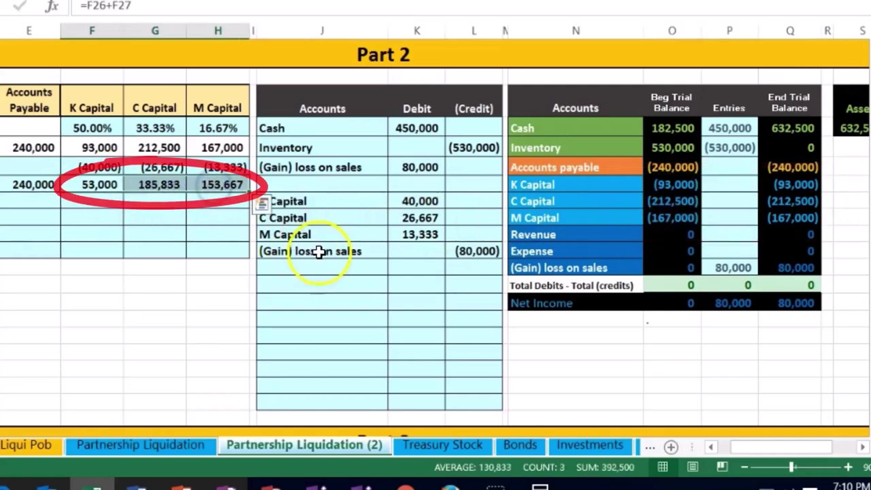
Post K Capital's debit to trial balance cell P28 with the formula =K29 and compare the ending balance with F28
left_click_drag(326, 201, 424, 202)
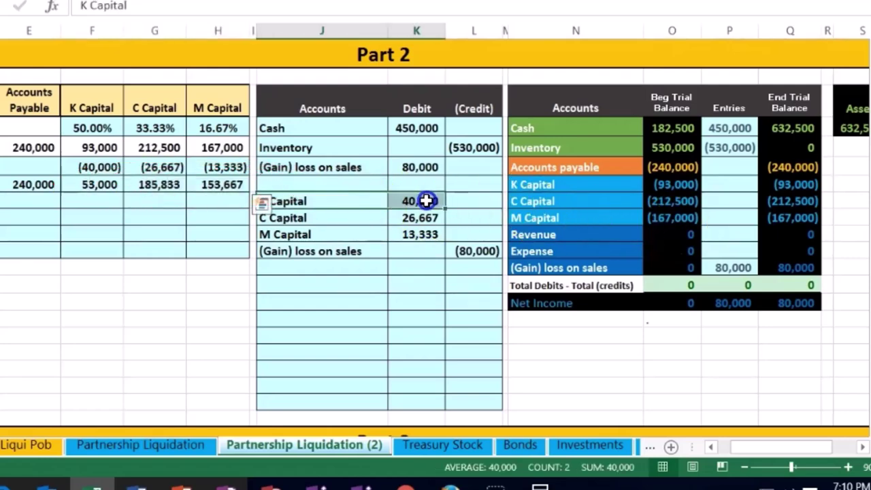
left_click_drag(548, 184, 671, 184)
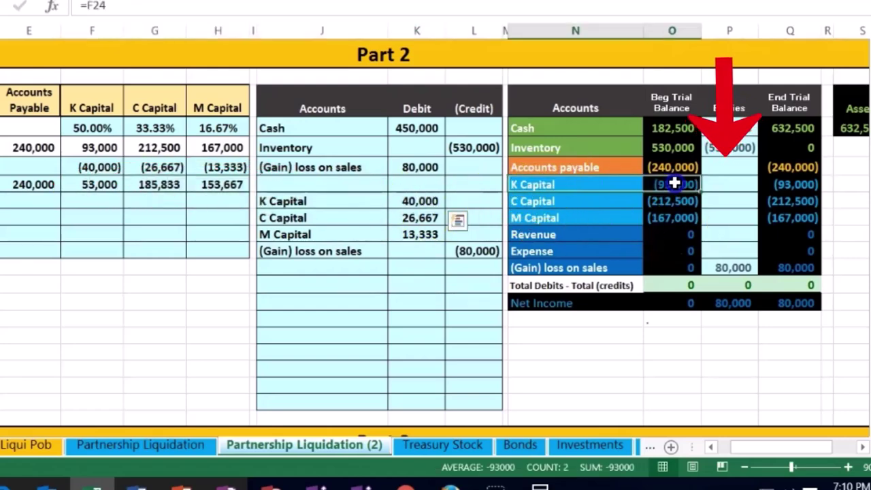
left_click(723, 185)
left_click(798, 190)
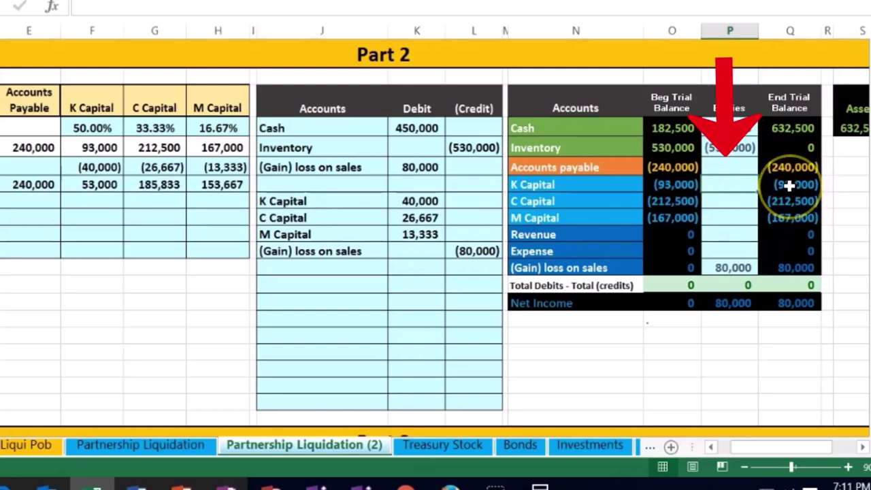
left_click(410, 199)
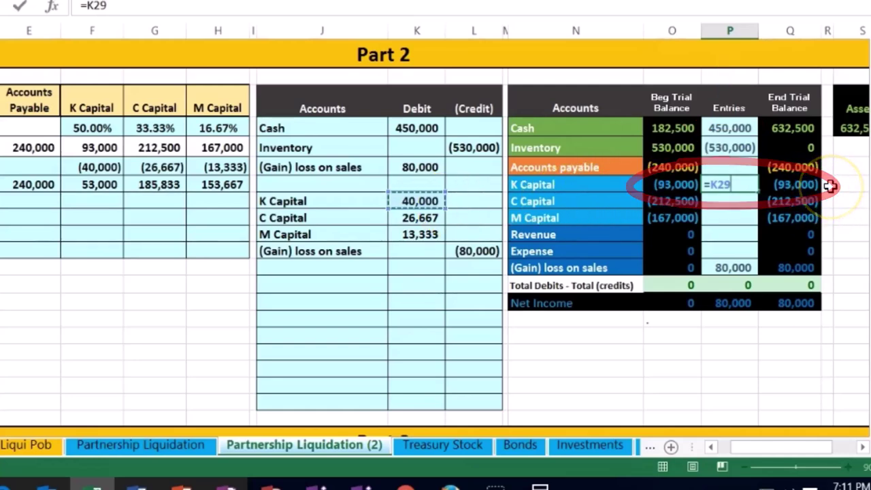
key("Return")
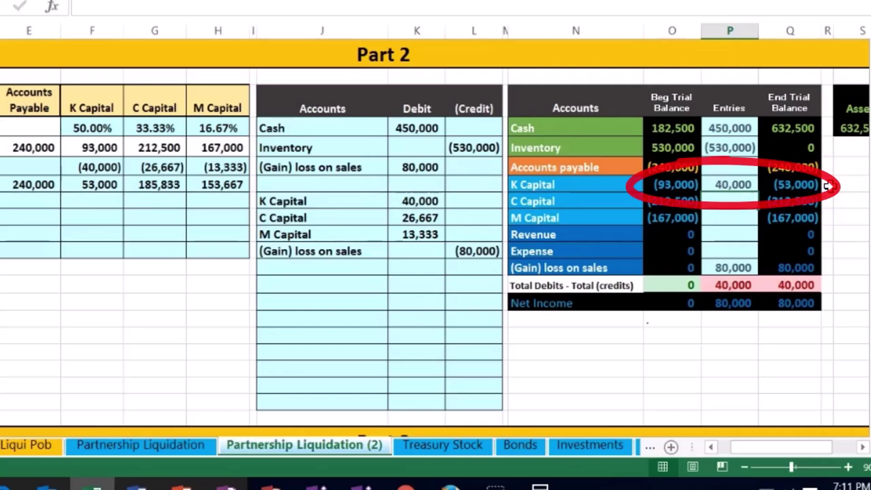
left_click(811, 186)
left_click(95, 185)
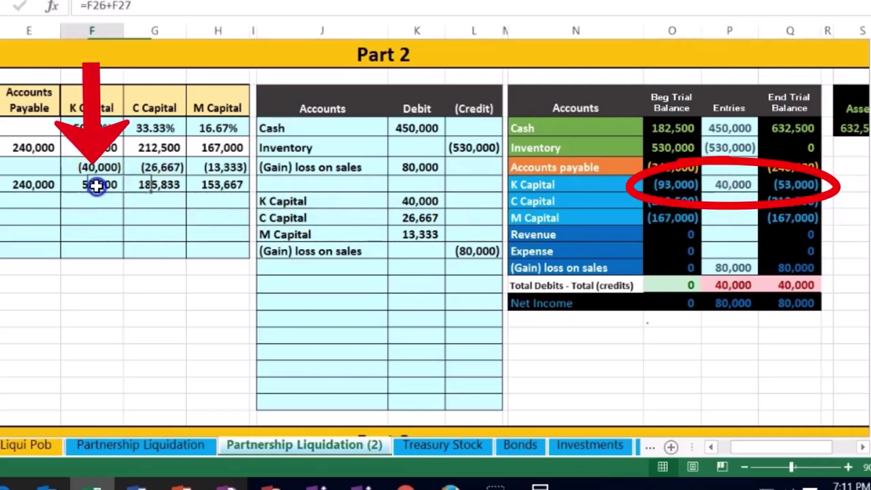
Post C Capital's debit to trial balance cell P29 with the formula =K30 and compare the ending balance with G28
left_click_drag(293, 218, 409, 216)
left_click_drag(535, 200, 669, 199)
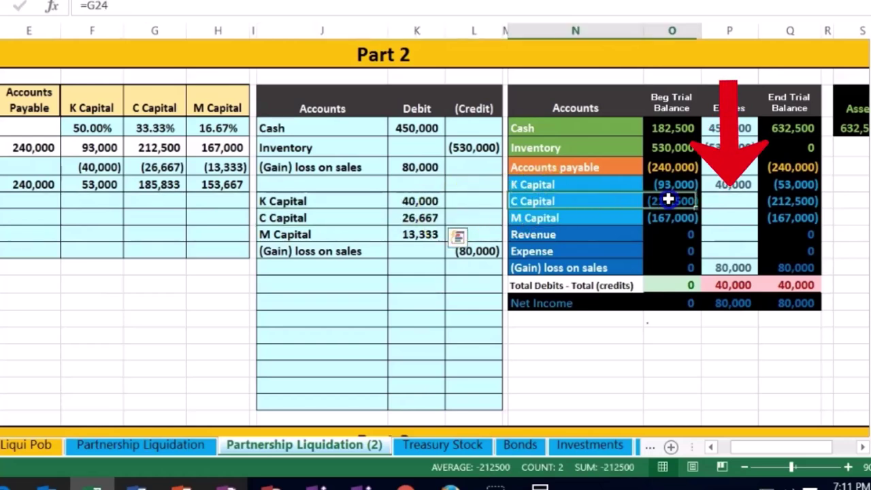
left_click(735, 201)
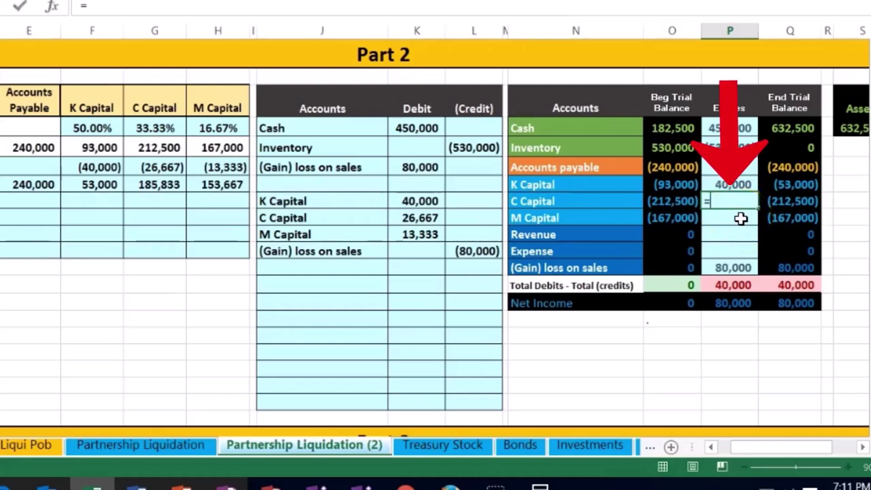
type("=")
left_click(443, 218)
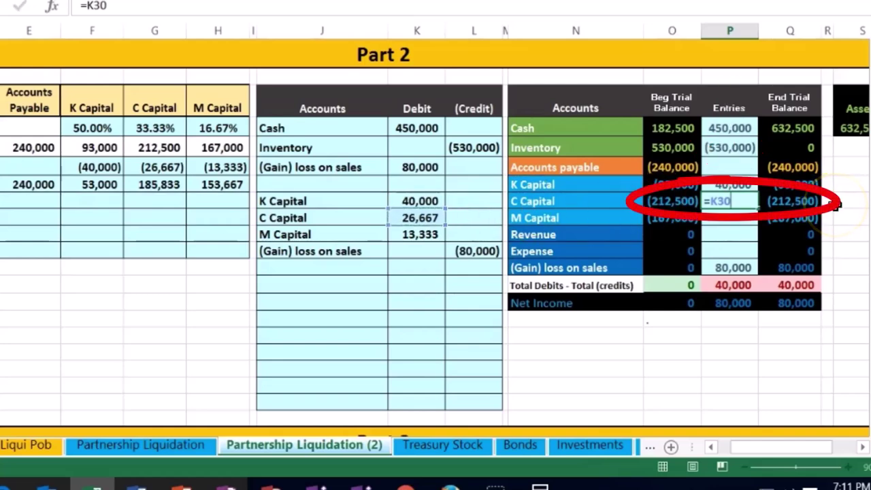
key("Return")
left_click(777, 204)
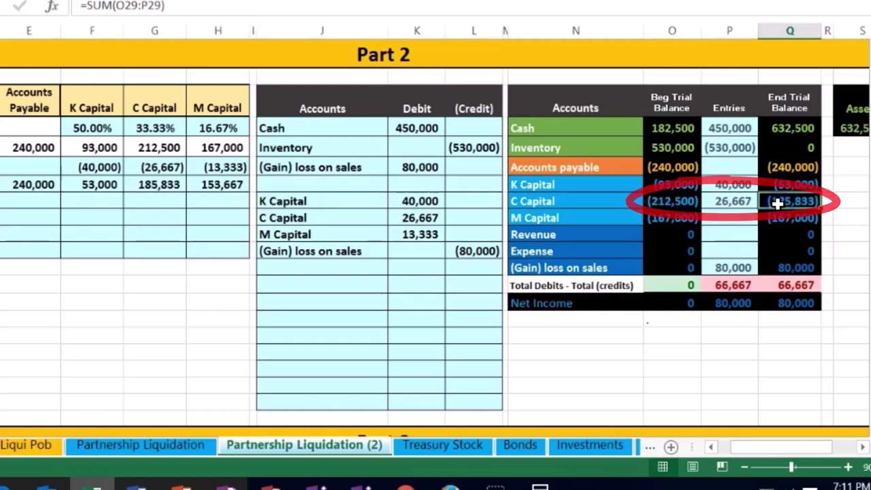
left_click(166, 186)
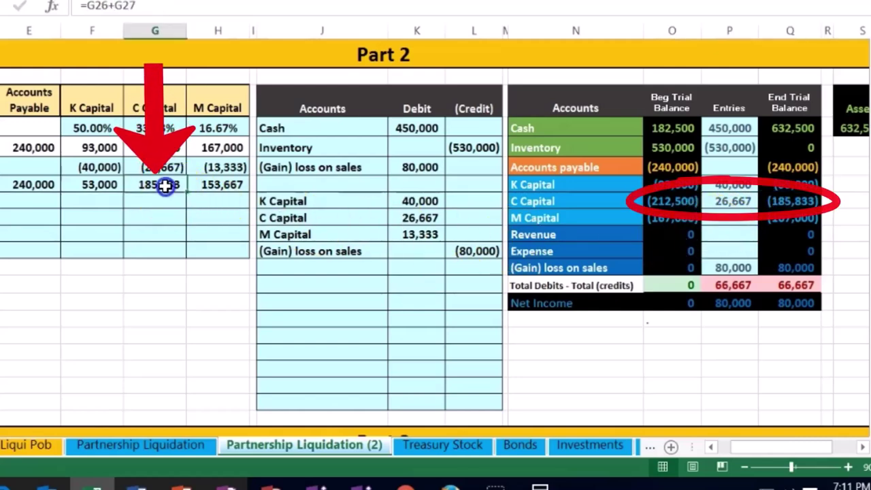
Post M Capital's debit to trial balance cell P30 with the formula =K31 and compare the ending balance with H28
left_click(293, 236)
left_click_drag(293, 236, 419, 234)
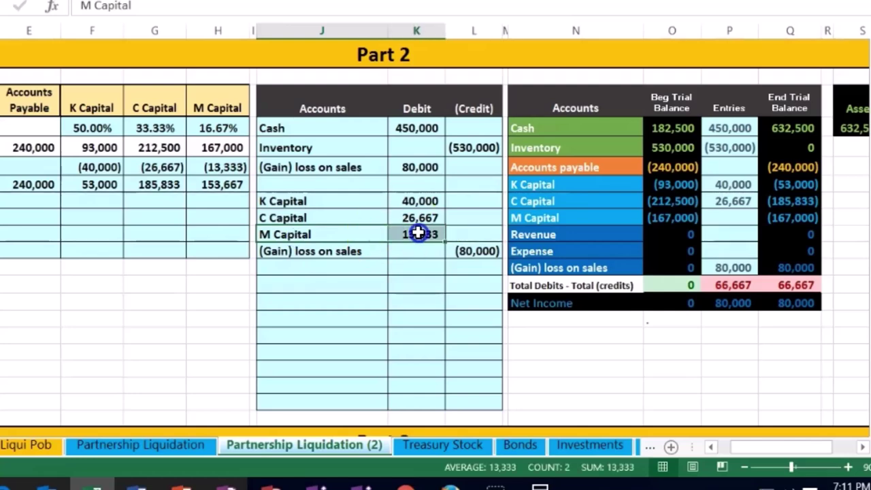
left_click_drag(531, 218, 669, 221)
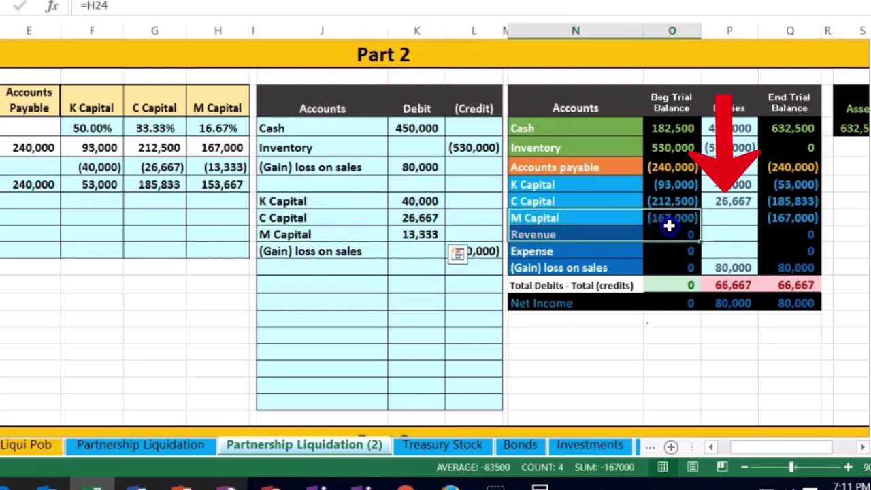
left_click(738, 220)
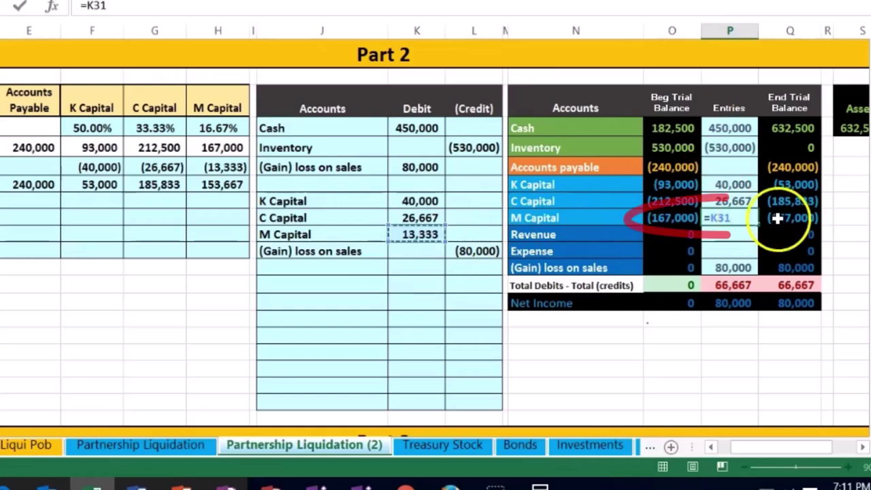
key("Return")
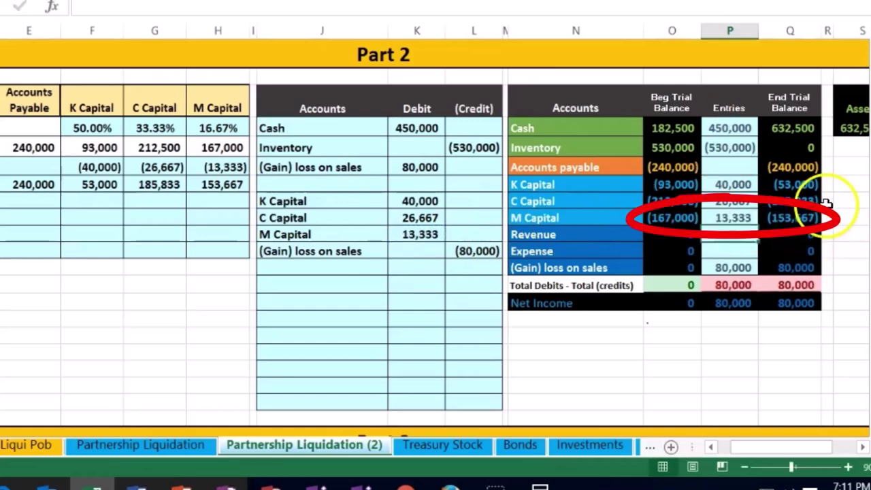
left_click(795, 216)
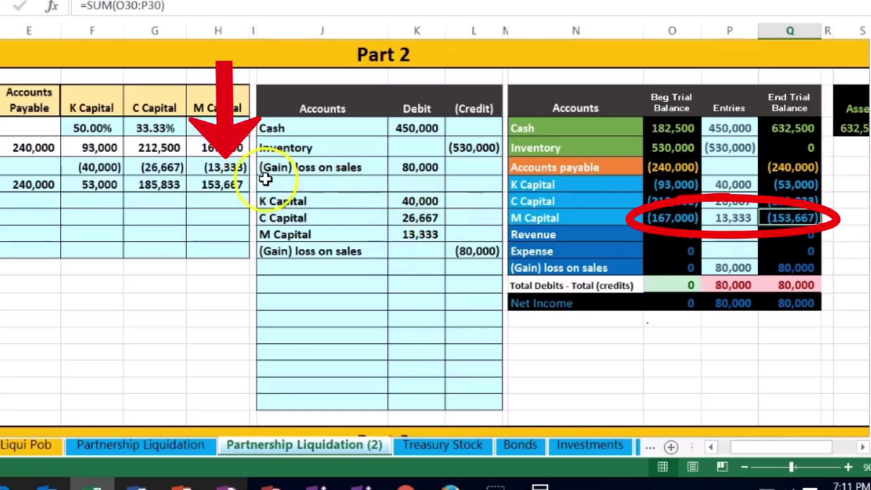
left_click(232, 184)
Add the loss allocation credit to the (Gain) loss on sales entry in P33, making the formula =K27+L32
left_click_drag(272, 251, 453, 243)
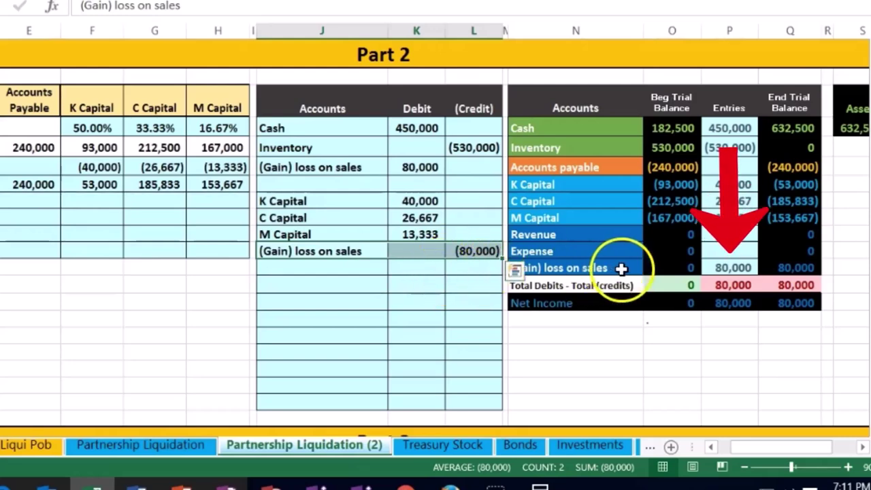
left_click(738, 271)
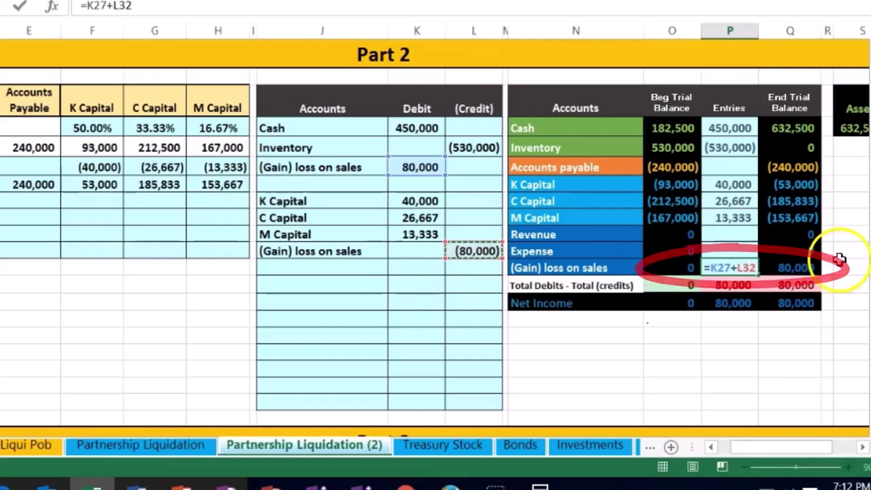
key("Return")
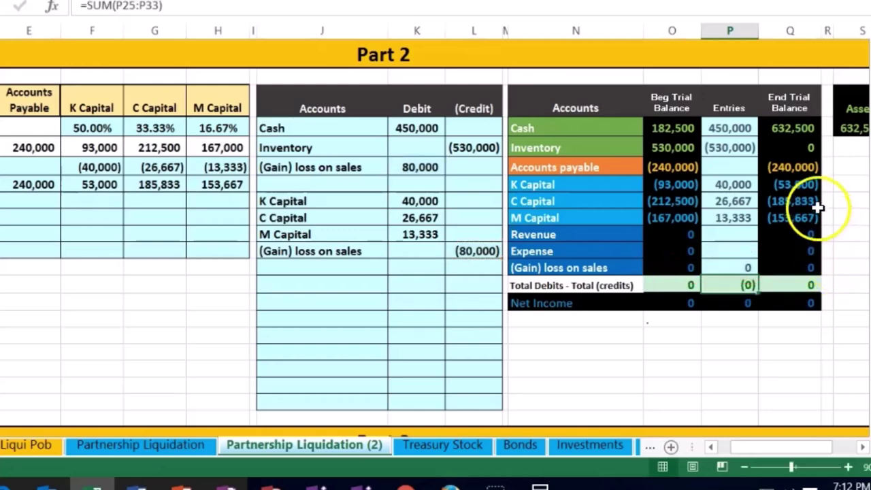
Compare the ending capital balances in Q28:Q30 with F28:H28 and examine the Accounts payable row of the trial balance
mouse_move(798, 188)
left_mouse_down()
mouse_move(790, 202)
mouse_move(798, 211)
left_mouse_up()
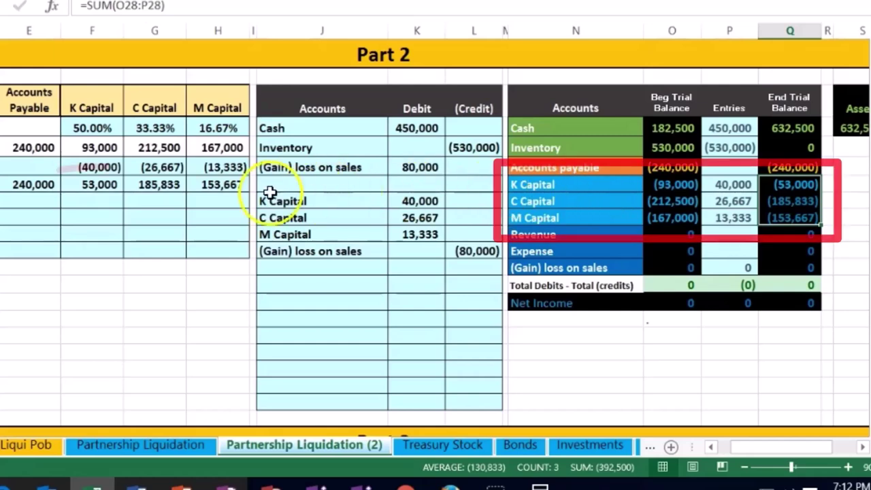
left_click(109, 185)
left_click_drag(134, 185, 226, 184)
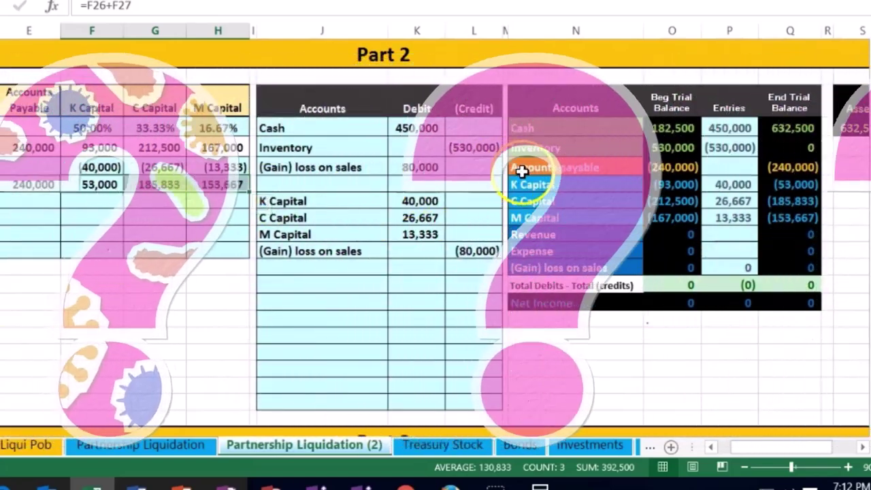
left_click_drag(527, 172, 778, 165)
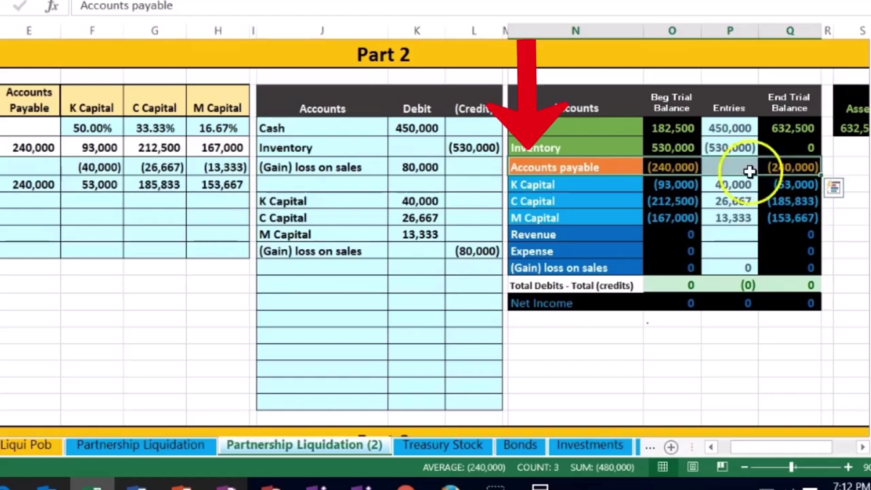
Enter -240000 for Accounts Payable in E29 of the Pay off accounts liabilities row
left_click(211, 236)
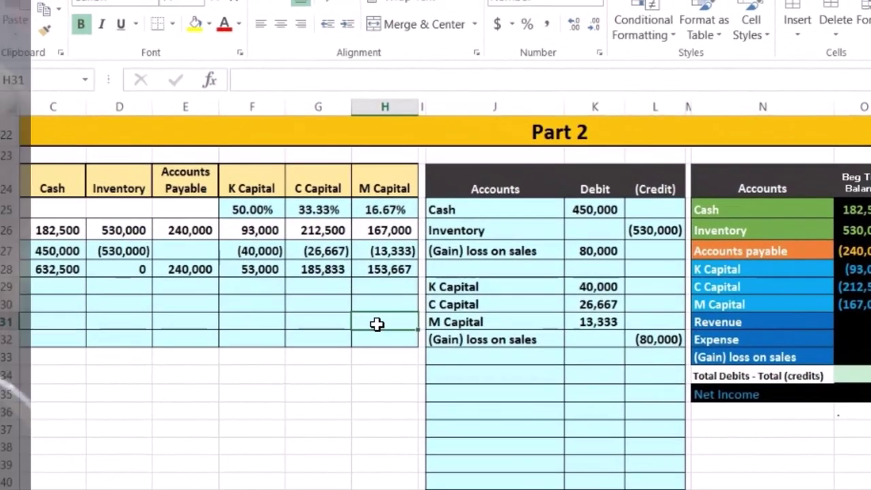
key("Left")
key("Left")
key("Left")
key("Left")
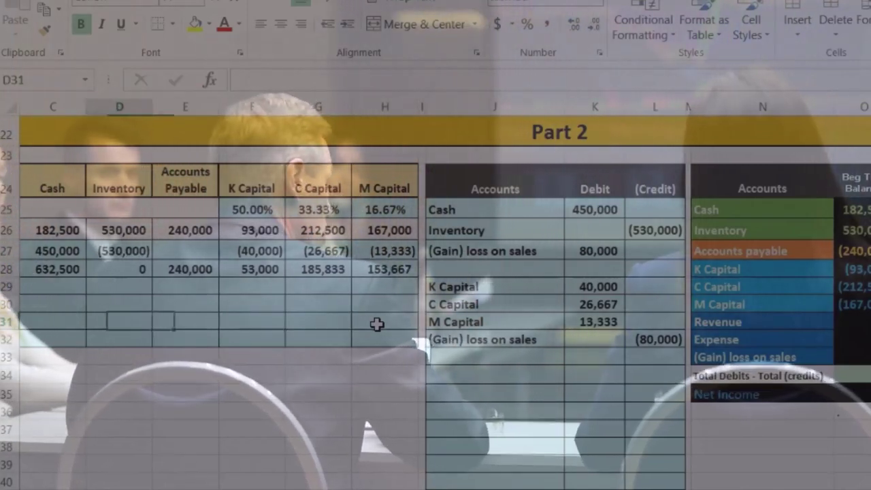
key("Left")
key("Left")
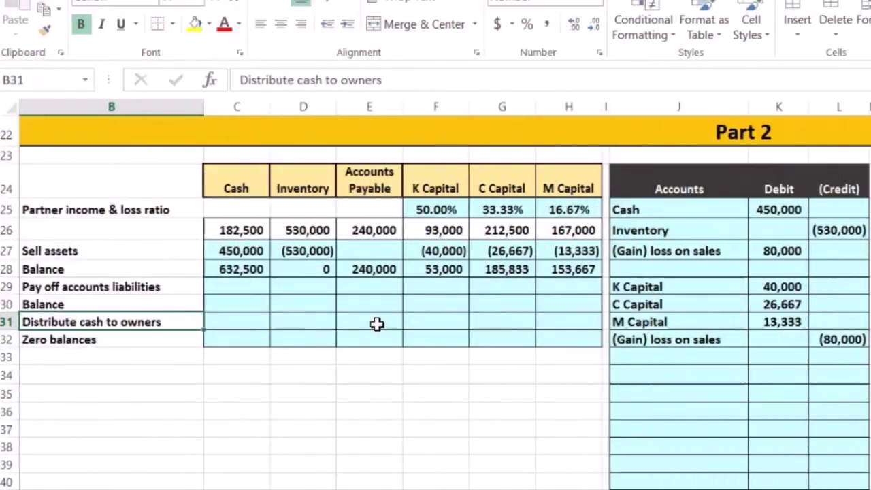
key("Up")
key("Up")
key("Right")
key("Right")
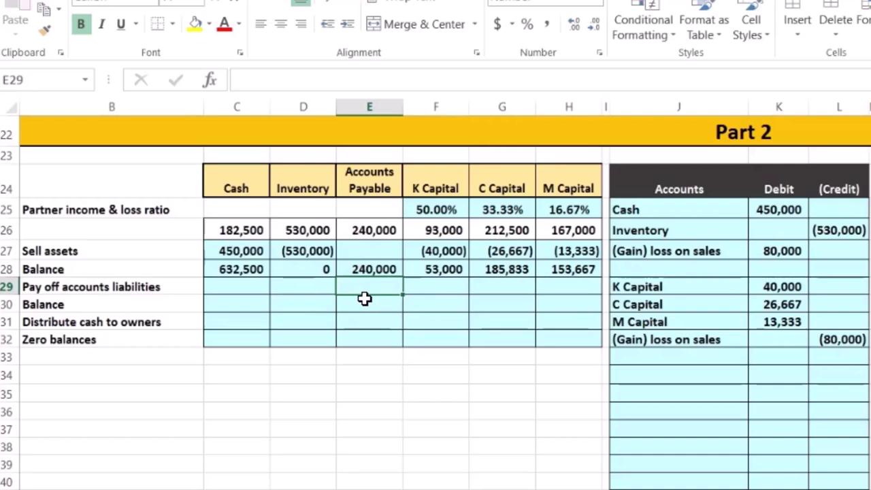
type("-24000")
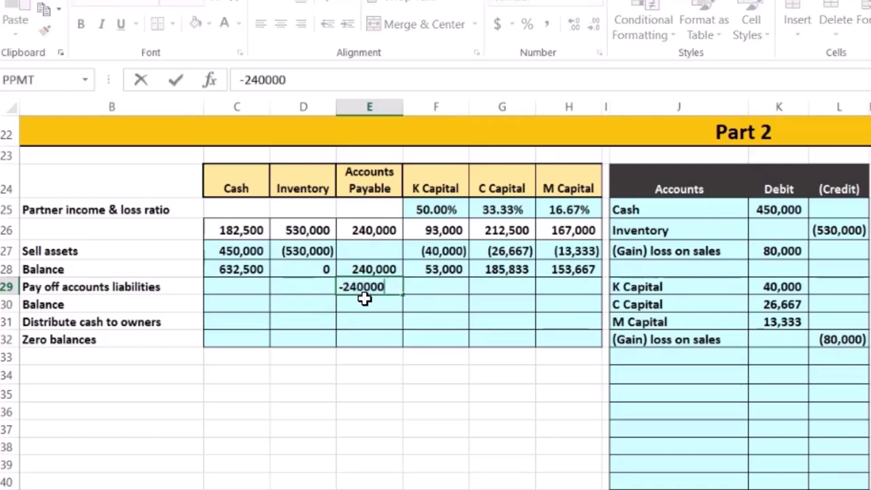
type("0")
key("Return")
Enter the matching cash payment of -240000 in C29 of the Pay off accounts liabilities row
key("Up")
key("Left")
key("Left")
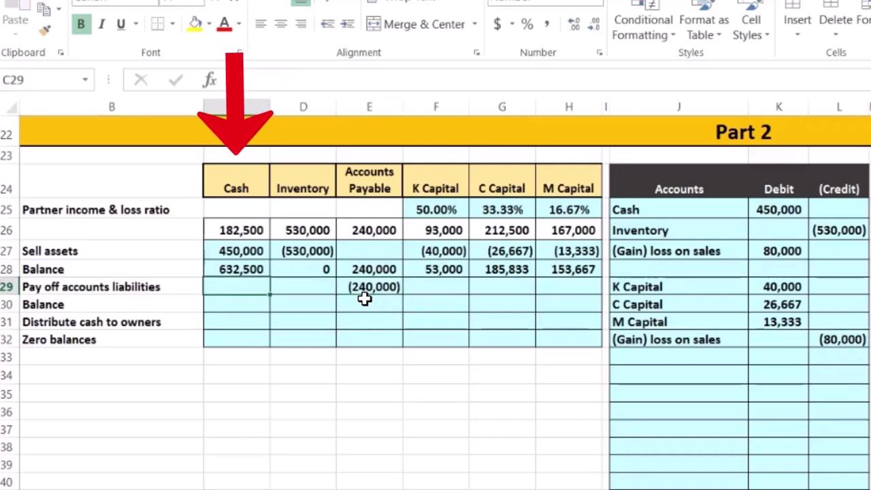
type("-24000")
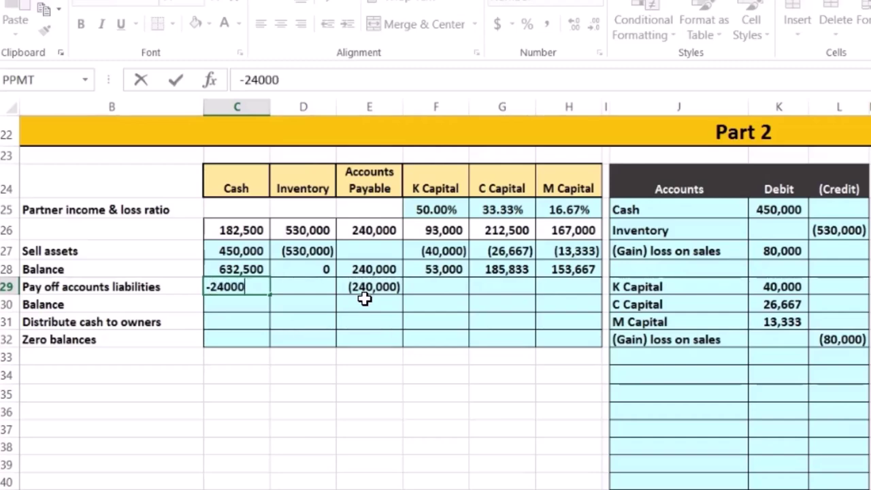
type("0")
key("Return")
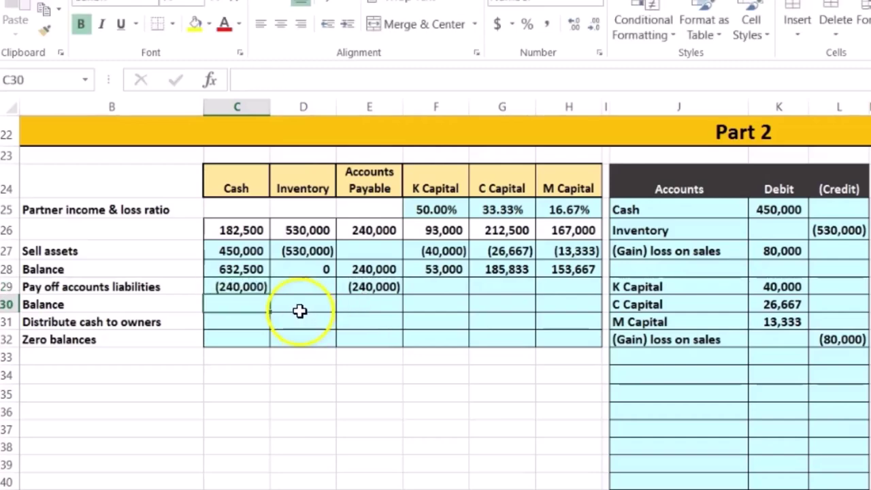
Calculate the Cash balance after paying liabilities in C30 with the formula =C28+C29
mouse_move(235, 252)
left_mouse_down()
mouse_move(548, 252)
mouse_move(562, 247)
mouse_move(562, 235)
left_mouse_up()
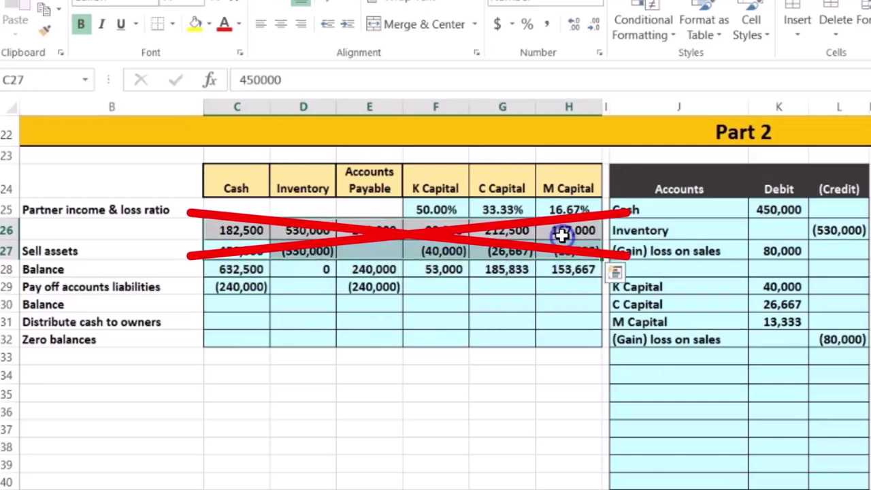
left_click_drag(60, 269, 556, 270)
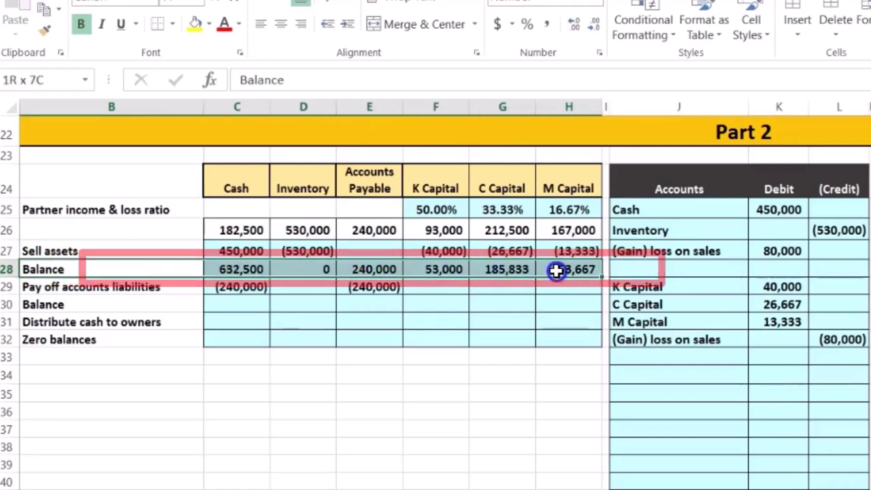
left_click_drag(189, 282, 575, 286)
mouse_move(179, 299)
left_mouse_down()
mouse_move(589, 313)
mouse_move(586, 306)
left_mouse_up()
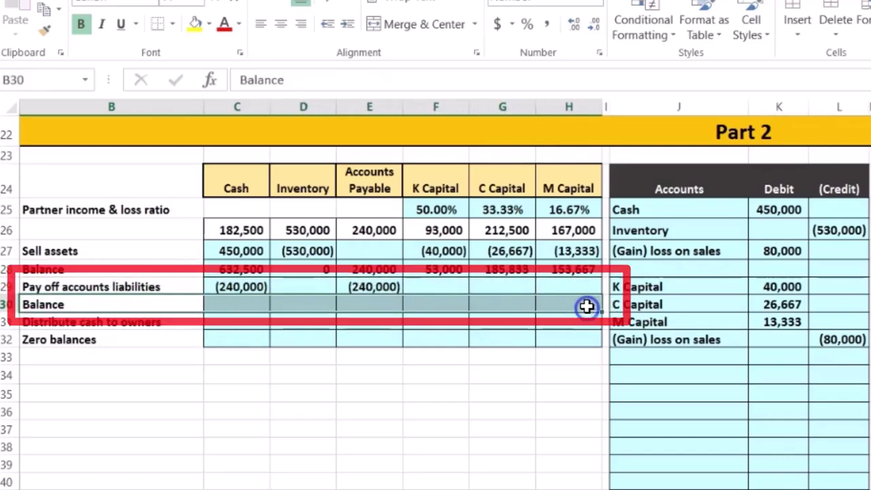
left_click(106, 288)
left_click(215, 306)
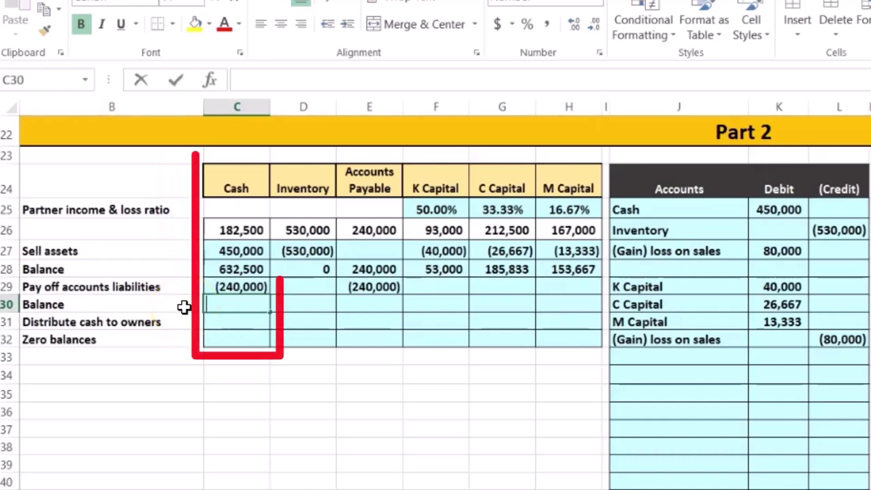
type("=")
left_click(221, 271)
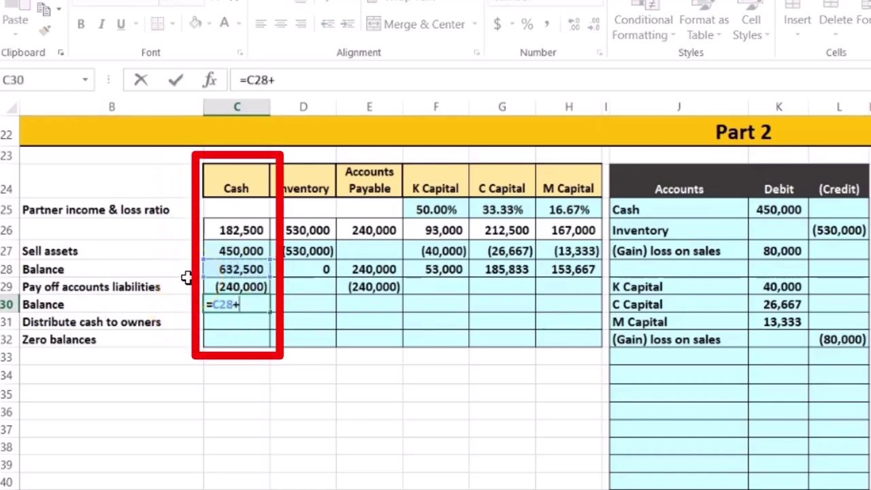
left_click(213, 287)
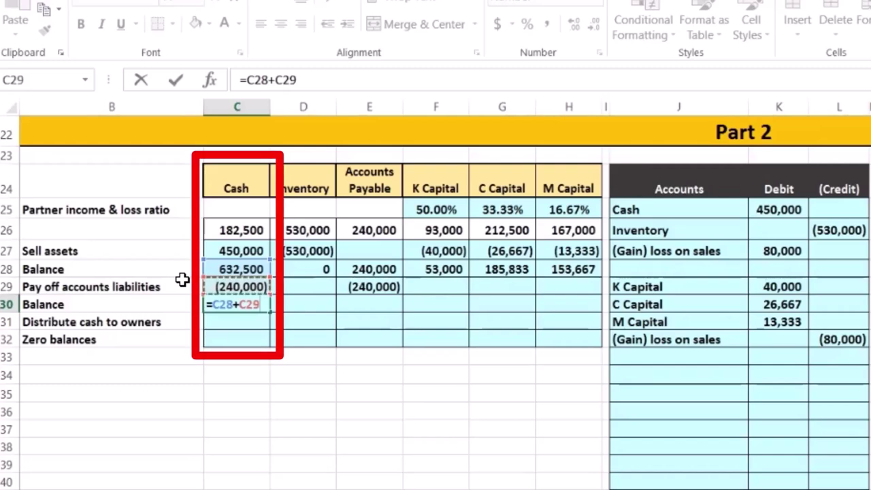
key("Return")
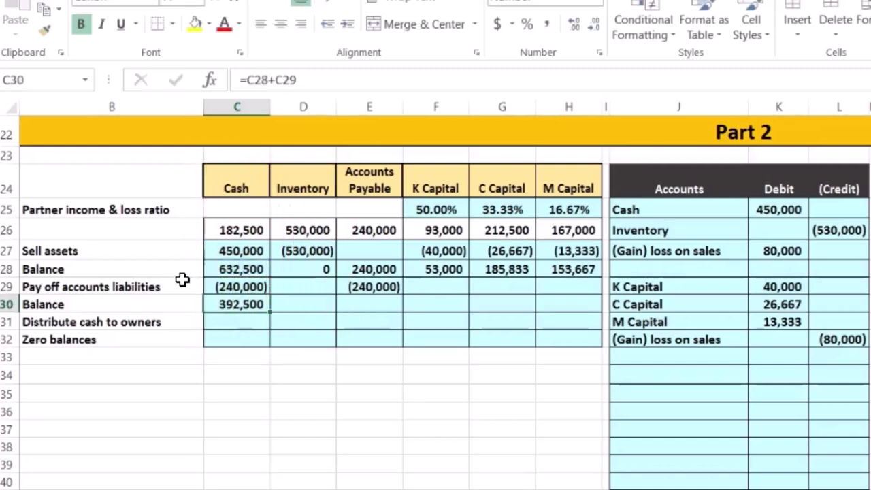
Calculate the Accounts Payable balance in E30 with the formula =E28+E29
key("Right")
key("Right")
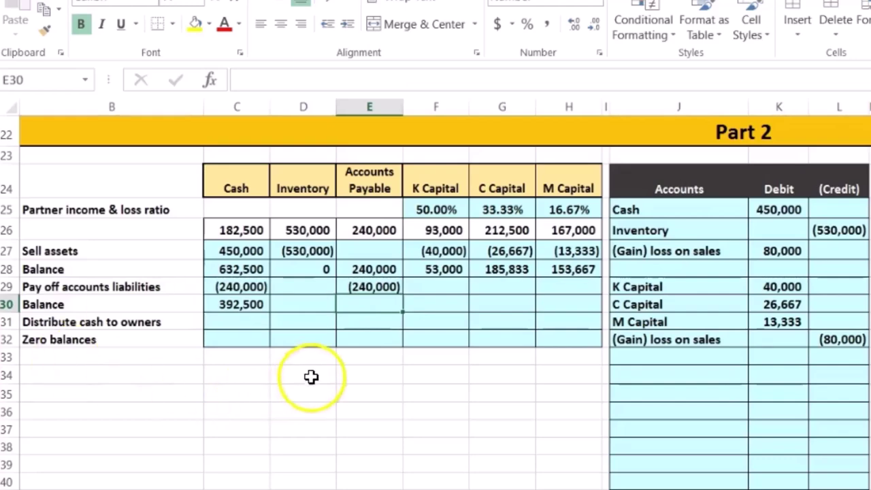
type("=")
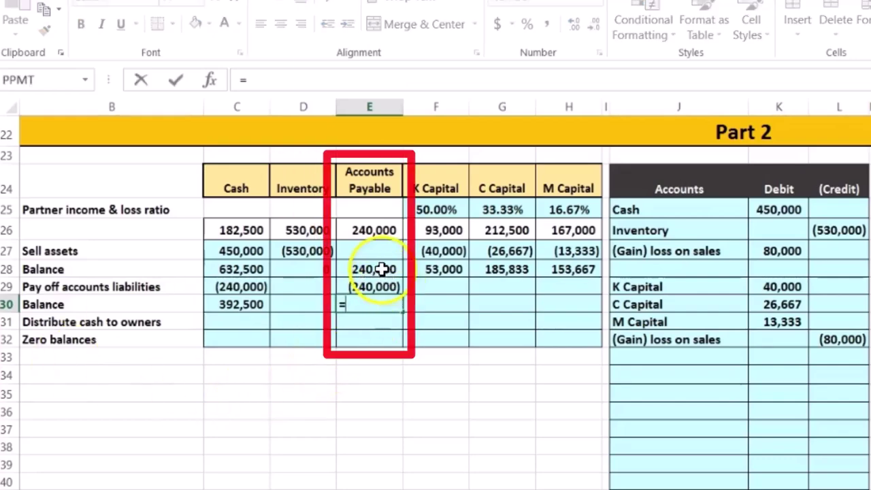
left_click(380, 269)
type("+")
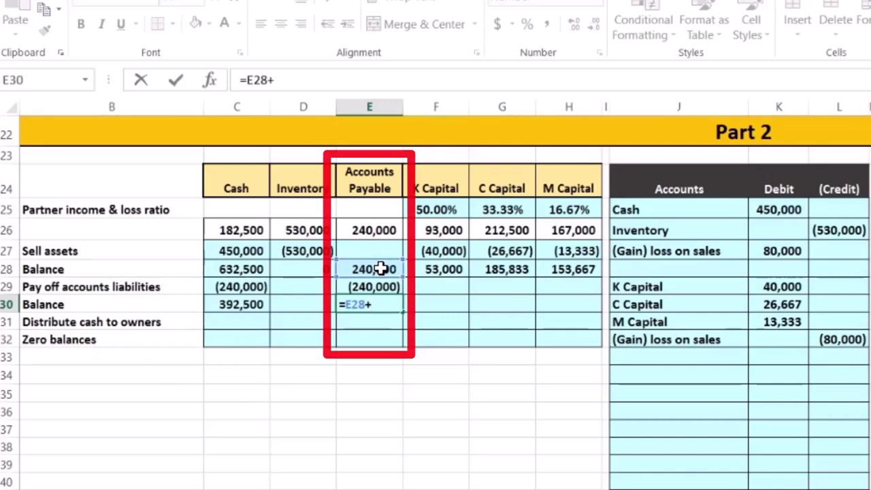
left_click(382, 286)
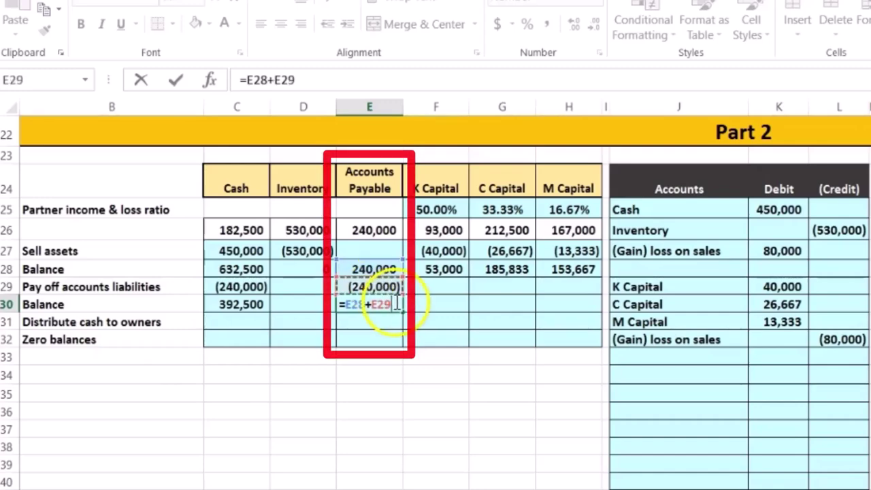
key("Return")
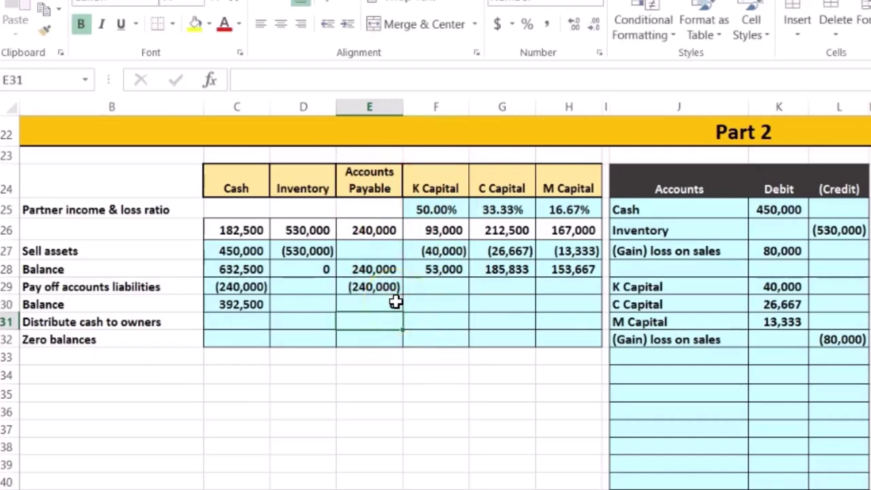
Carry the K, C and M Capital balances from F28:H28 into F30:H30 with direct cell references
key("Right")
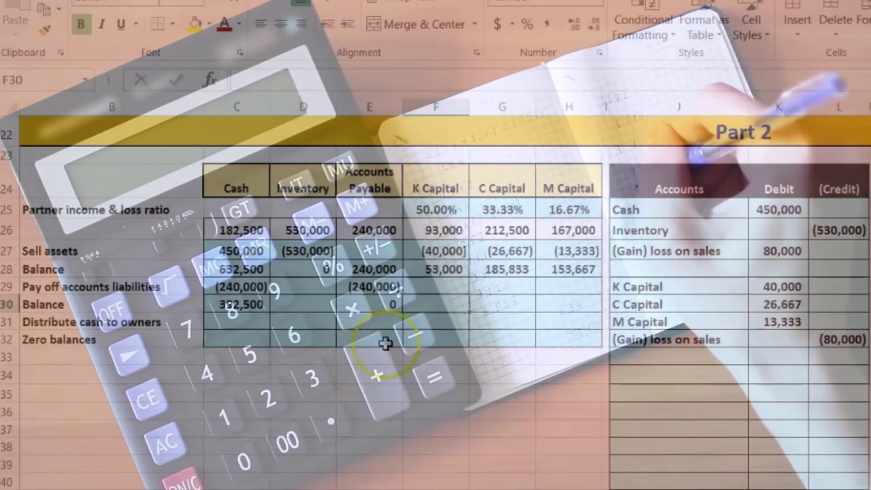
left_click(411, 333)
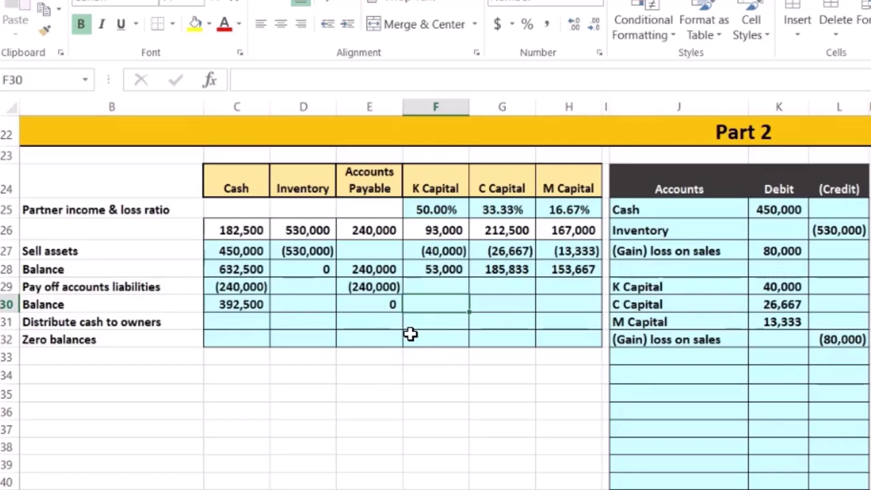
type("=")
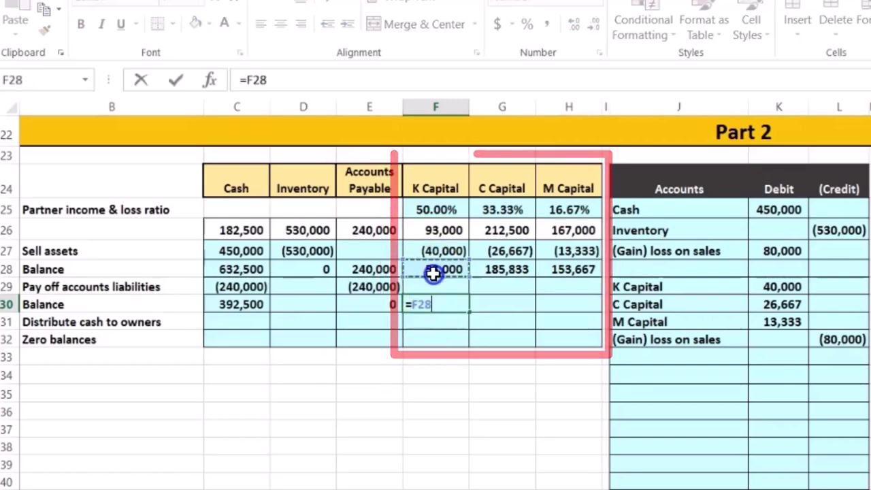
key("Tab")
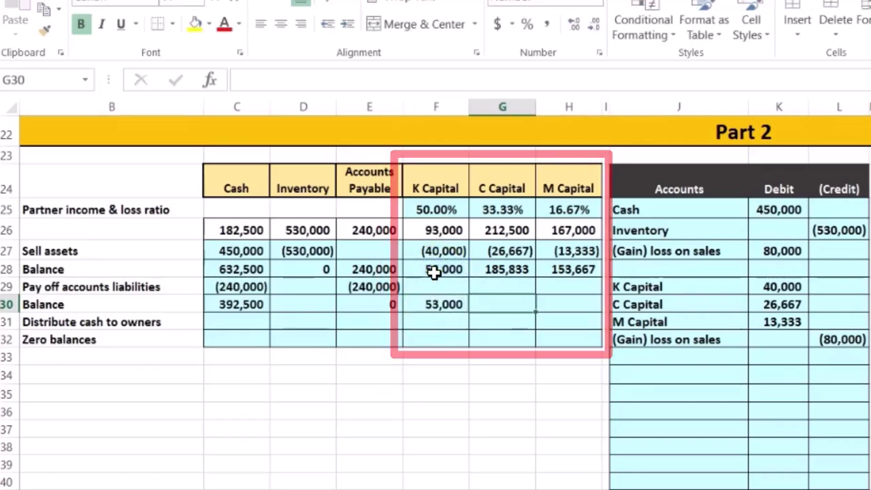
type("=")
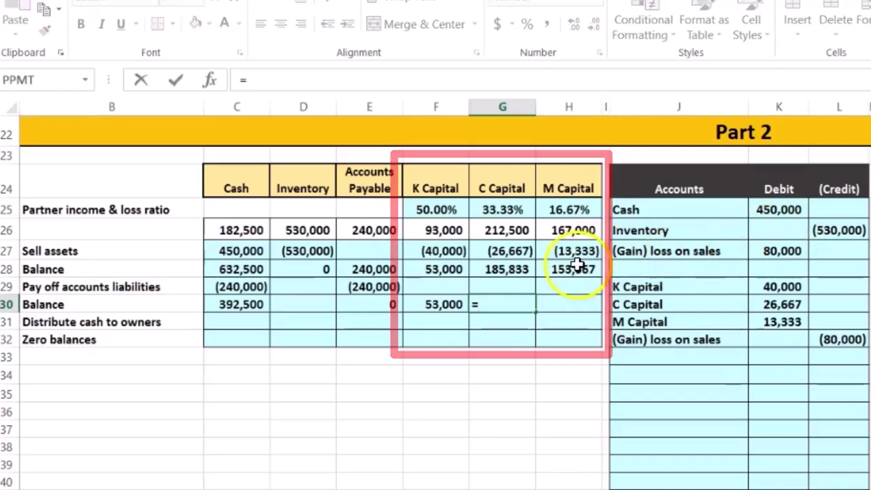
key("Tab")
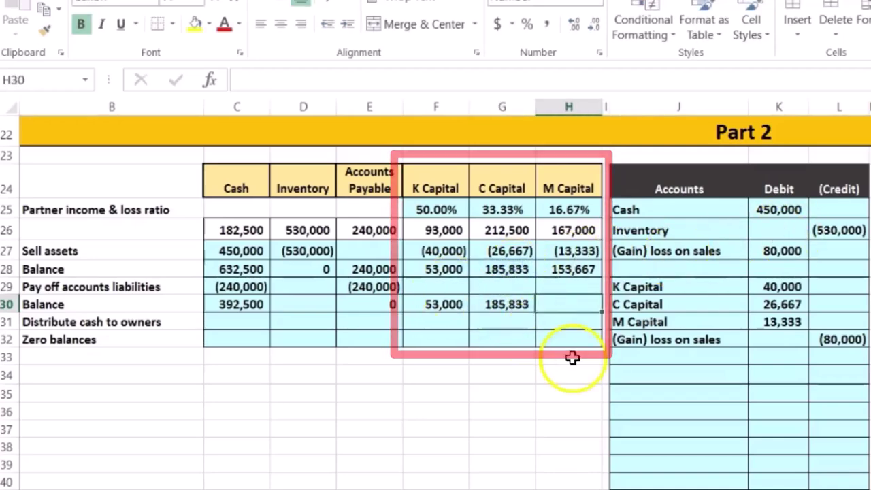
type("=")
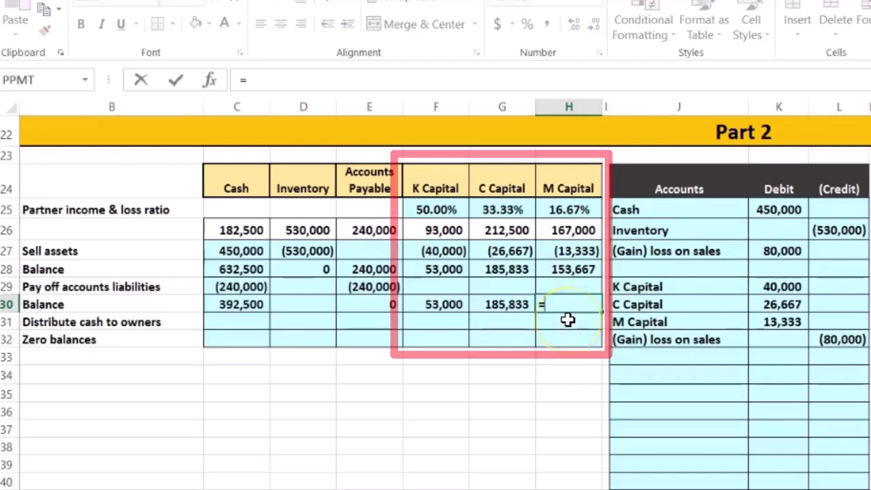
left_click(580, 269)
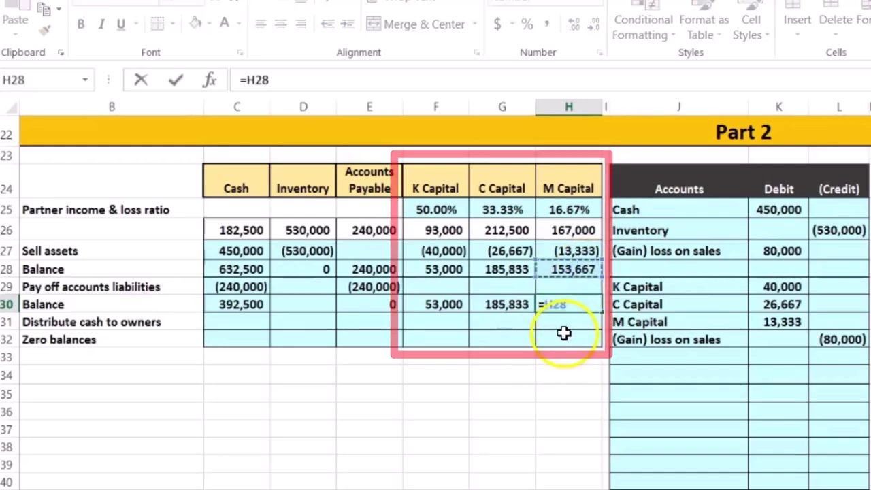
key("Return")
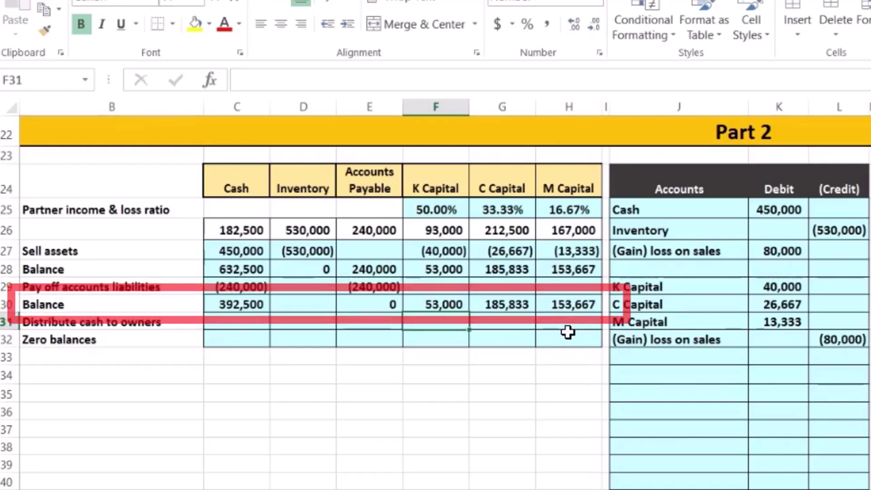
Compare the Cash balance in C30 with the capital balances in F30:H30 and check the Accounts Payable balance in E30
left_click(254, 306)
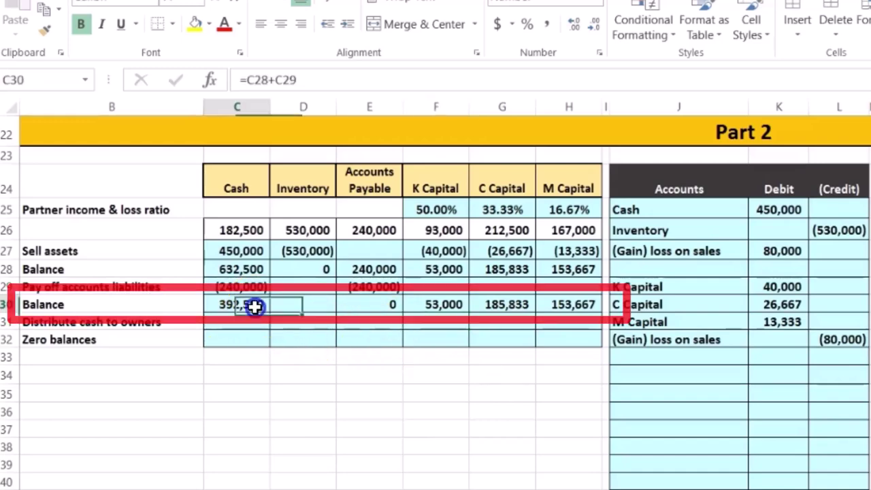
left_click(424, 308)
left_click_drag(424, 308, 550, 310)
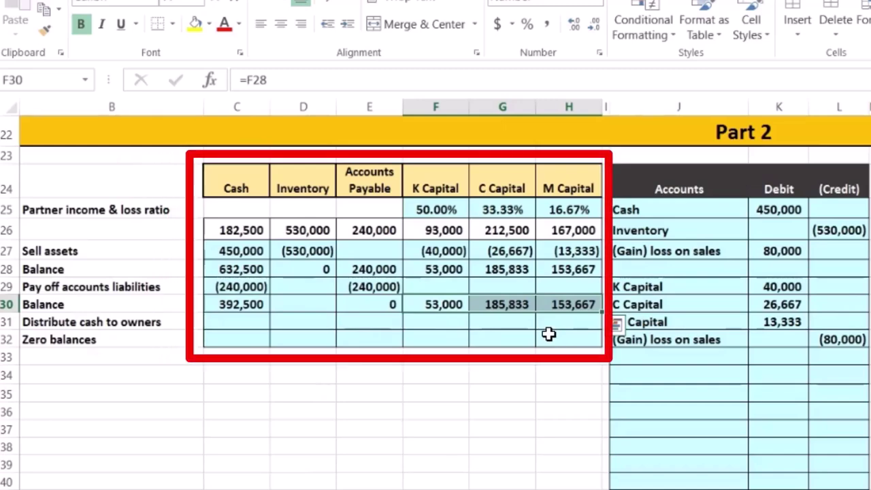
left_click(389, 302)
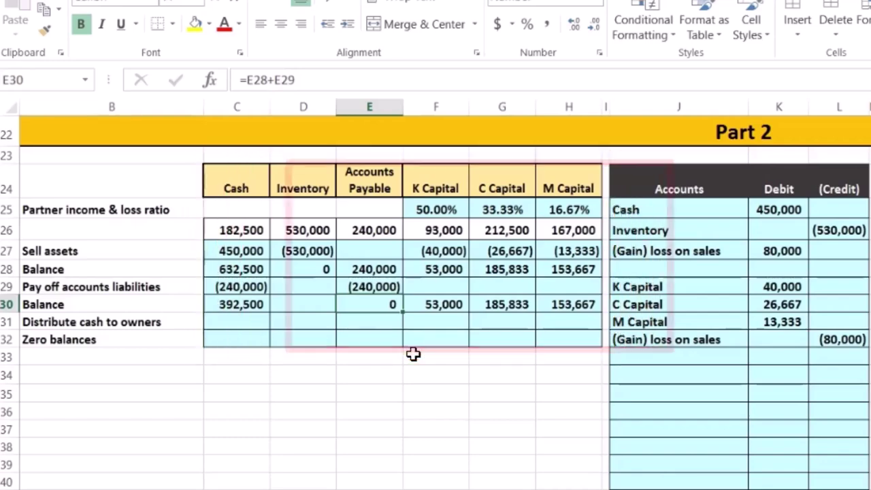
Examine the Accounts payable and Cash rows of the trial balance for the liability payment entry
key("Right")
key("Right")
key("Right")
key("Right")
key("Right")
key("Right")
key("Right")
key("Right")
key("Right")
key("Right")
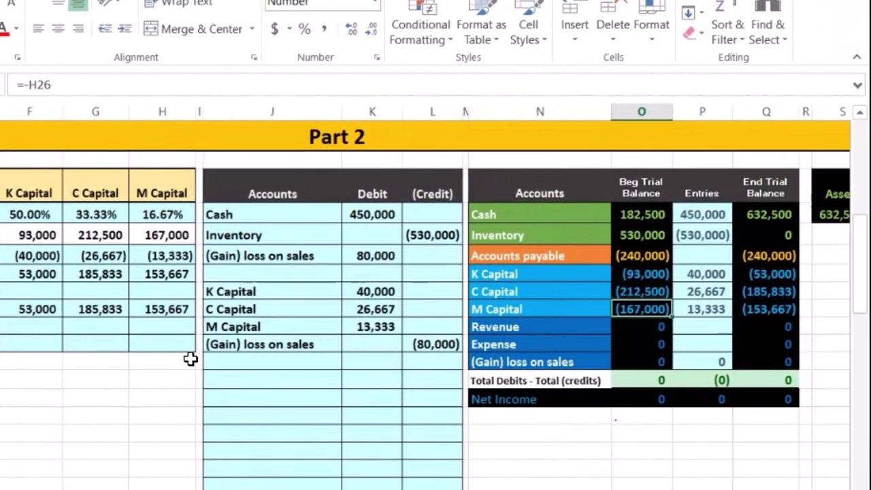
mouse_move(535, 259)
left_mouse_down()
mouse_move(782, 253)
mouse_move(741, 253)
left_mouse_up()
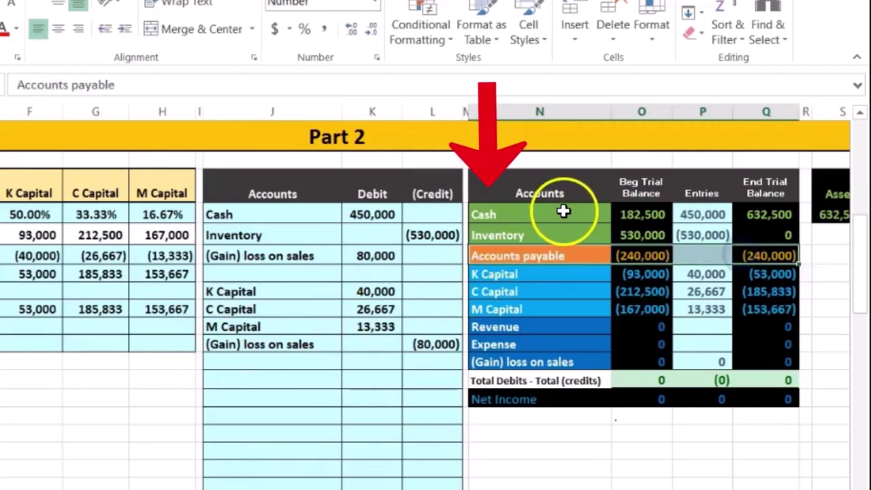
left_click(561, 211)
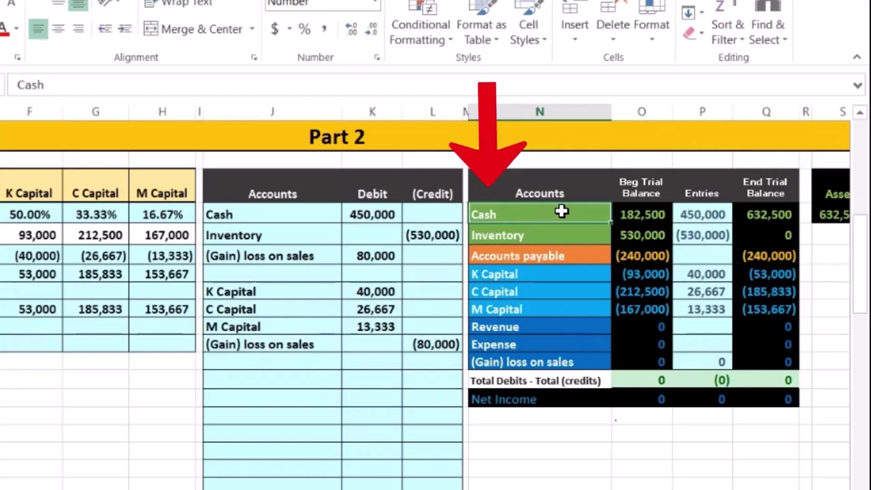
Copy the Cash account name from the trial balance and paste it as values only into J35 of the journal
left_click_drag(565, 211, 764, 213)
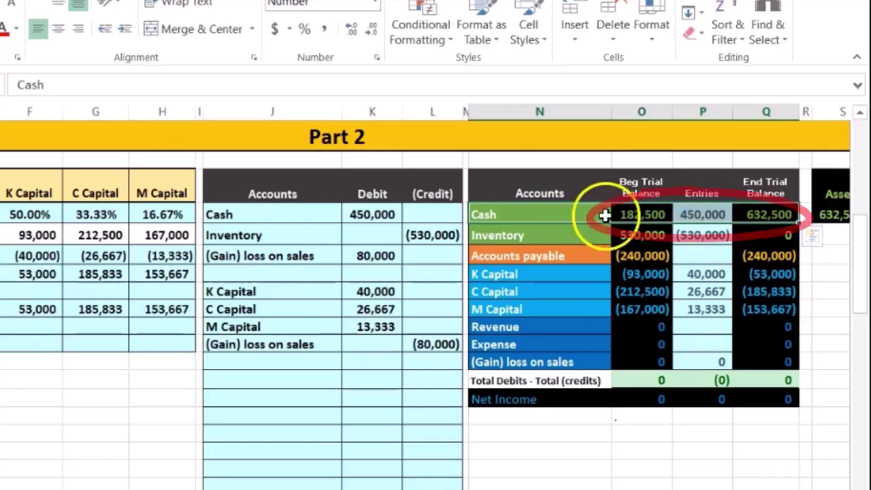
right_click(574, 215)
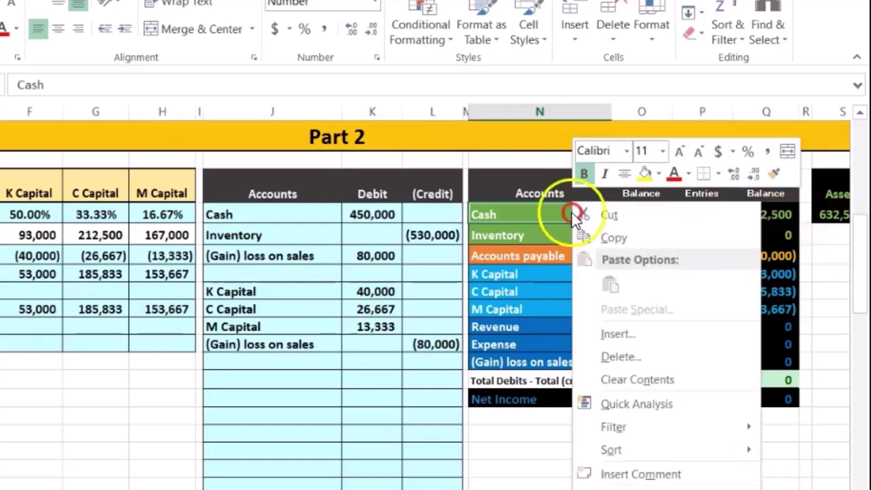
left_click(596, 233)
left_click(302, 361)
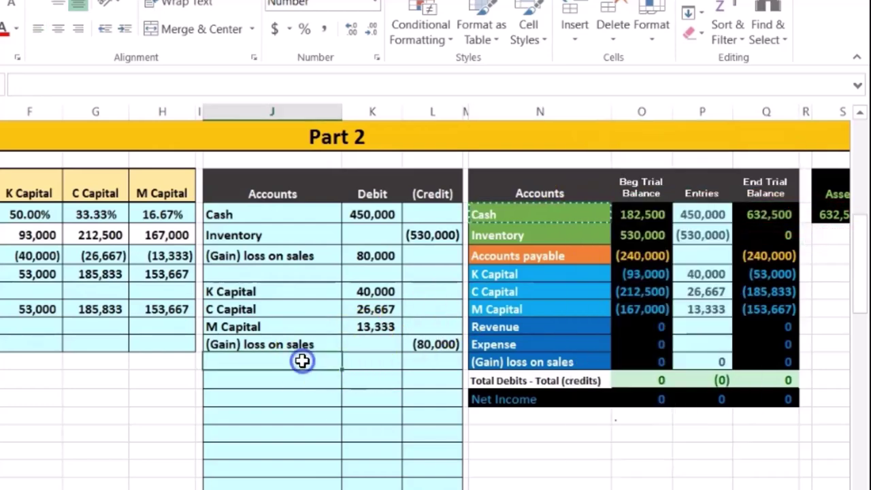
left_click(297, 380)
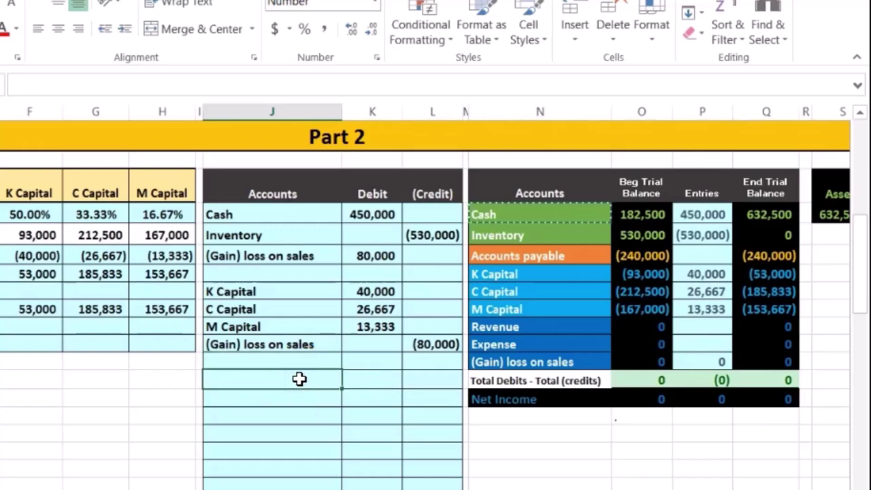
left_click(283, 399)
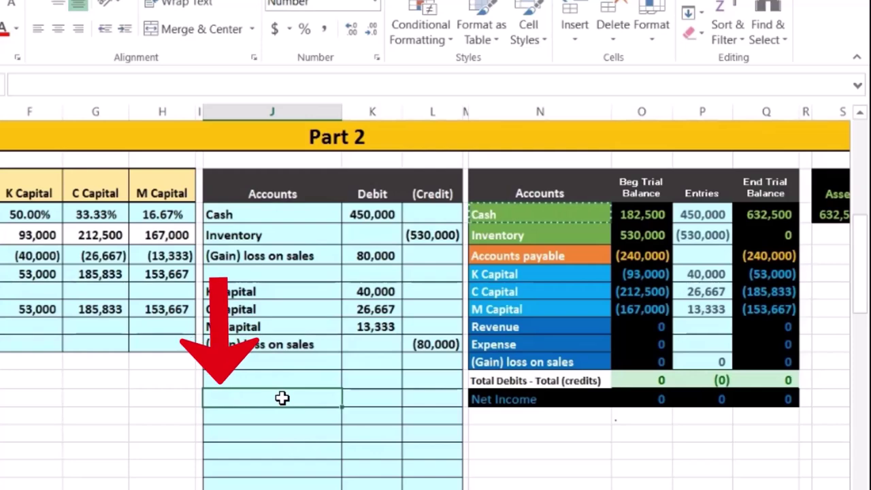
right_click(283, 398)
left_click(348, 106)
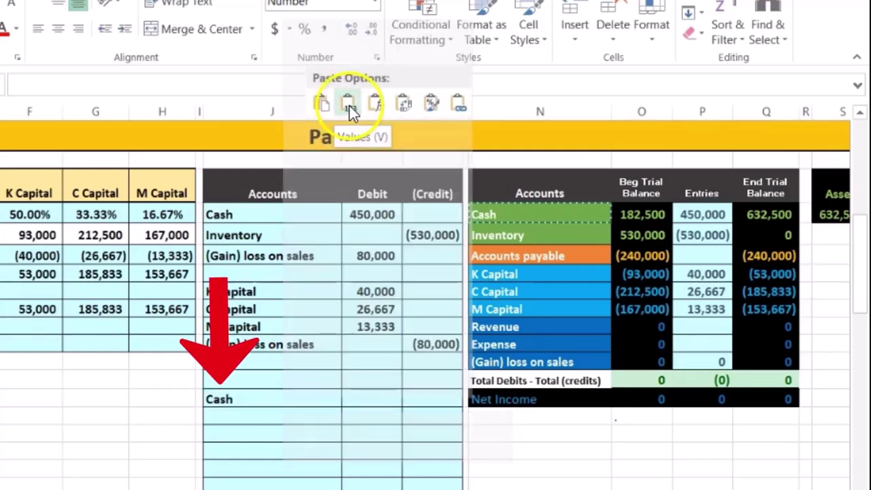
Enter the liability payment amounts in the journal: a credit of -240000 in L35 and a debit of 240,000 in K34
left_click(428, 395)
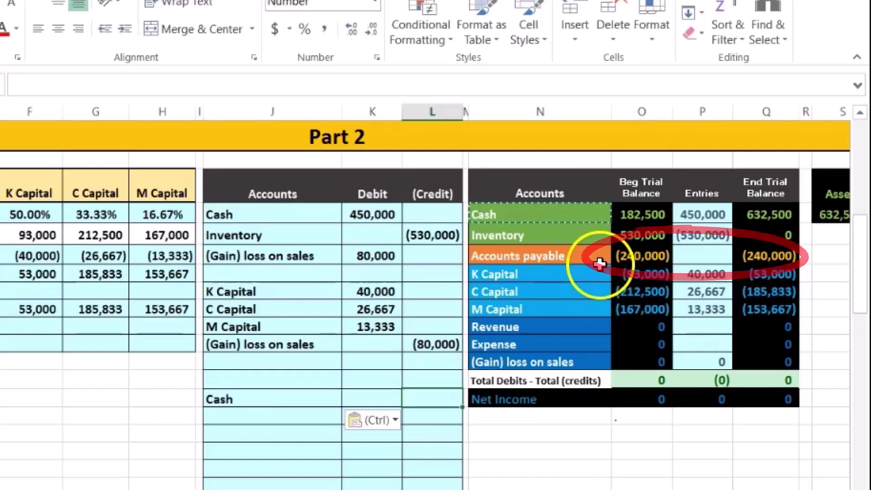
type("-")
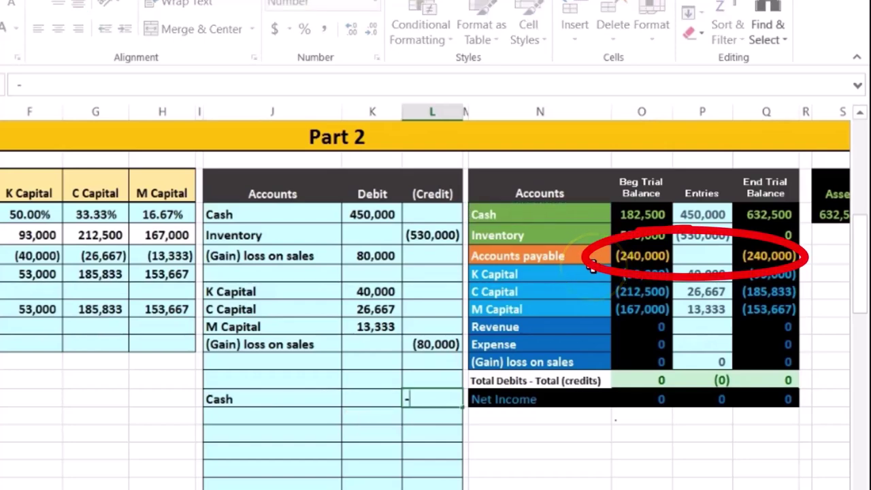
type("240000")
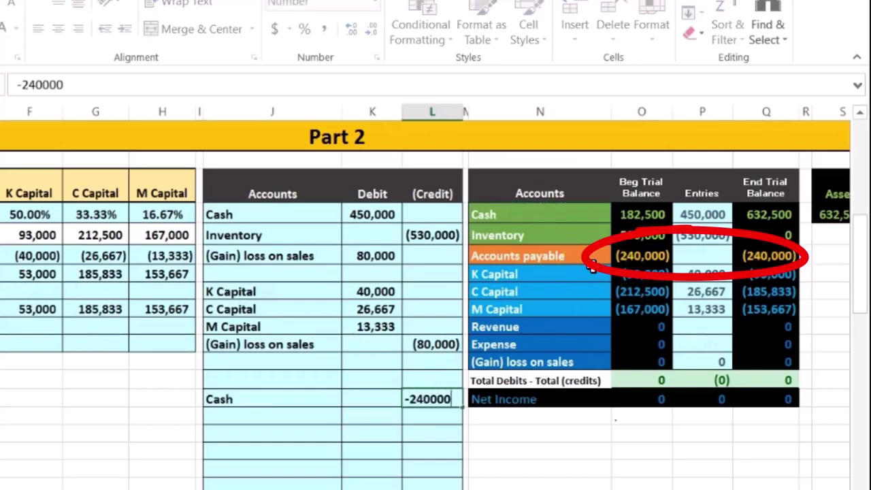
key("Return")
key("Left")
key("Up")
key("Up")
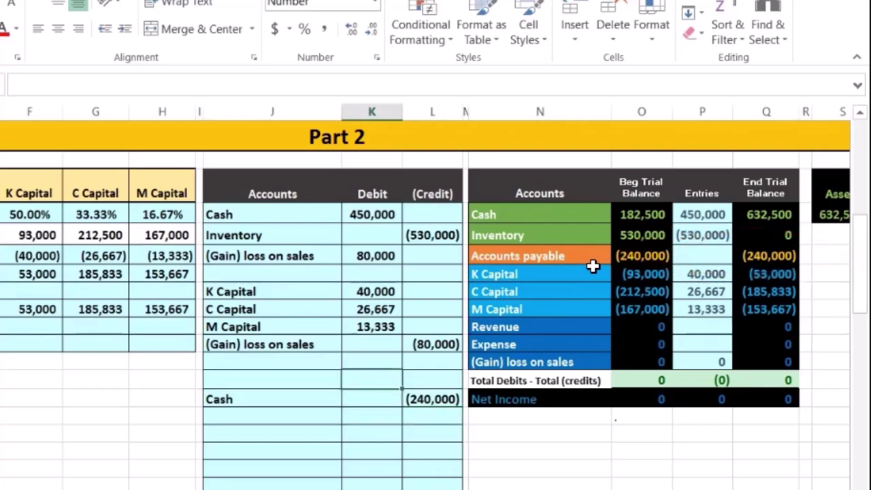
type("240,000")
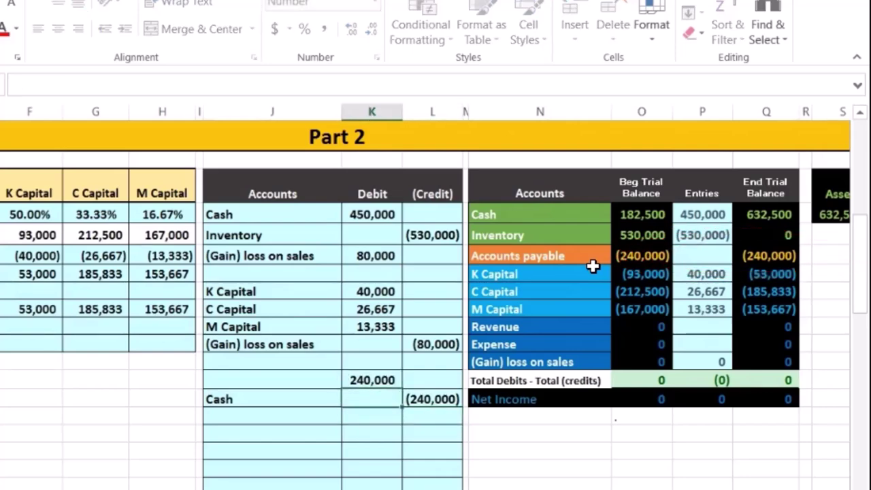
Copy the Accounts payable name from the trial balance and paste it as values only into J34 beside the debit
left_click(584, 257)
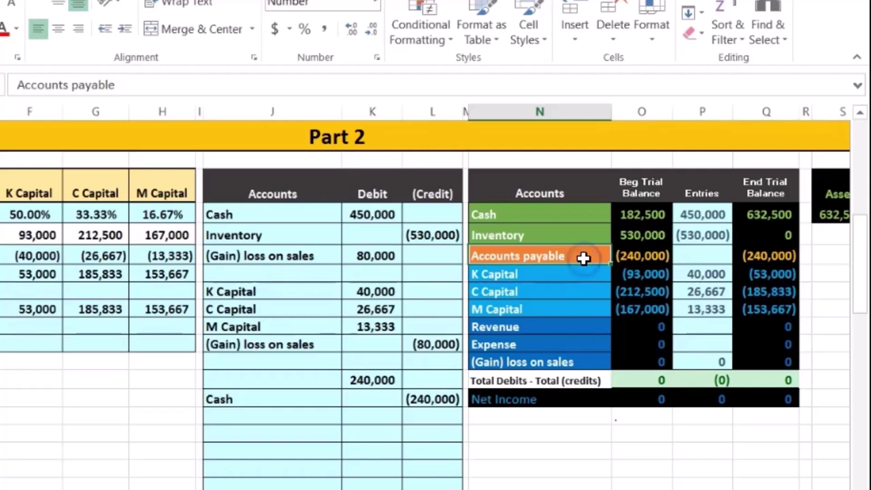
left_click(764, 256)
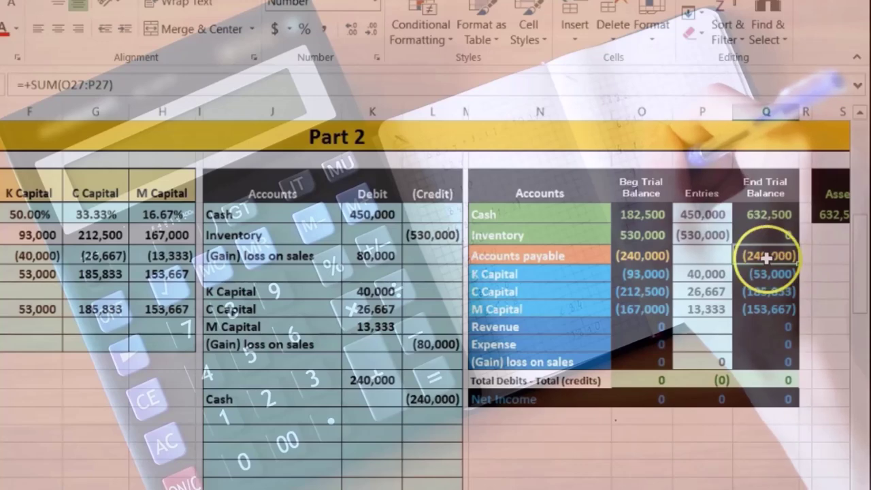
left_click(573, 256)
right_click(573, 256)
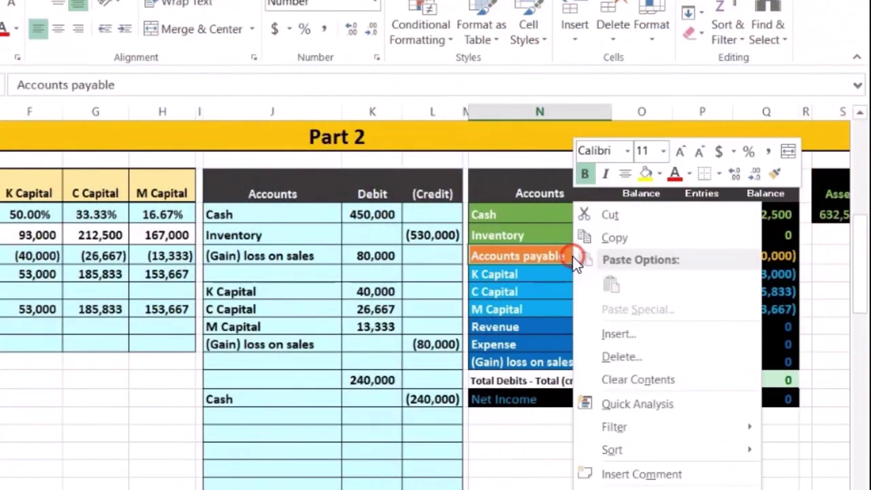
left_click(614, 238)
left_click(291, 382)
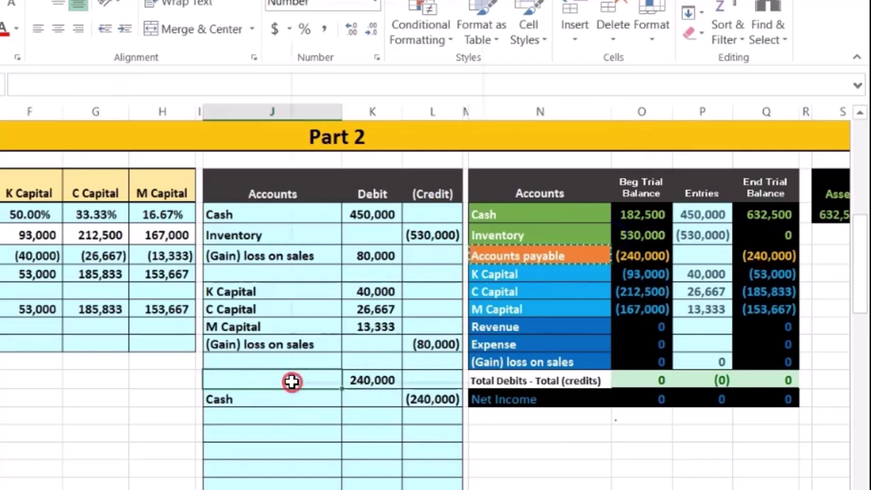
right_click(291, 382)
left_click(359, 87)
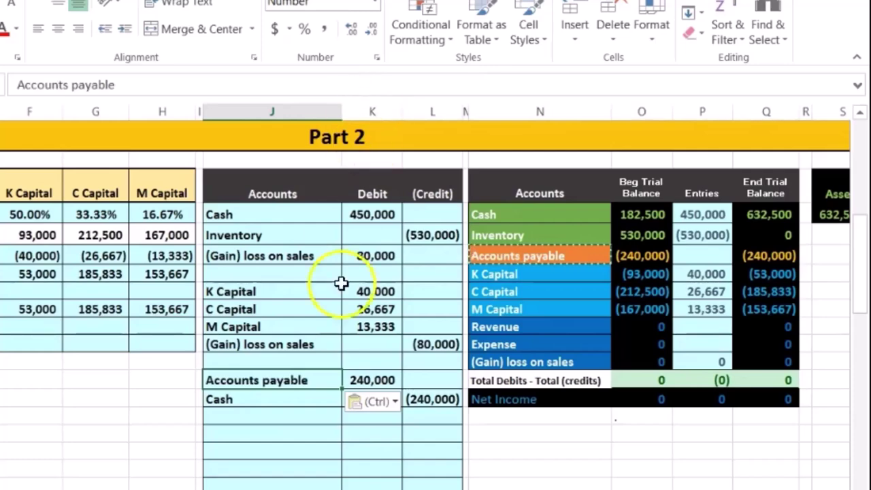
Post the journal debit to the Accounts payable entry in P27 with =K34, and check its ending balance and the total
left_click_drag(282, 382, 360, 389)
left_click(366, 380)
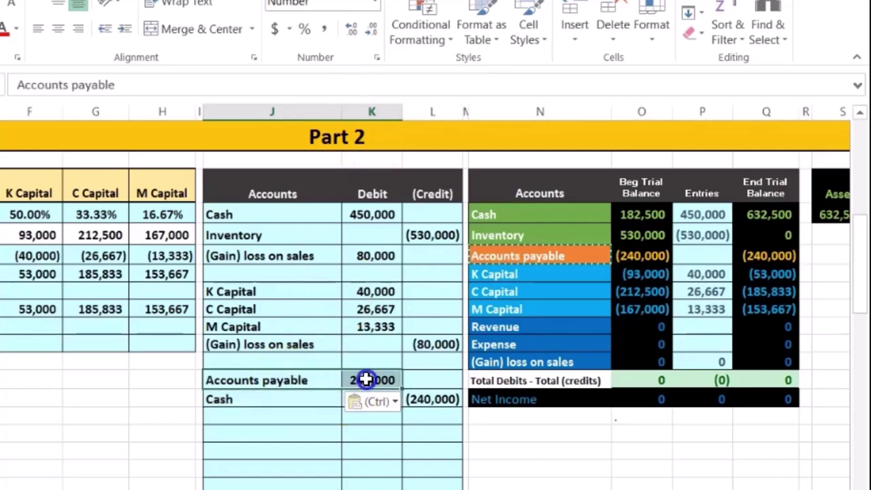
left_click_drag(507, 255, 618, 257)
left_click(701, 253)
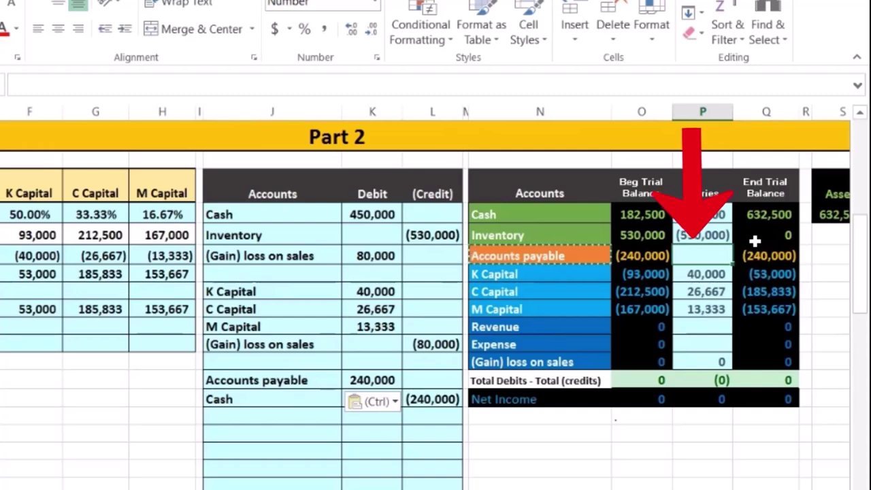
type("=")
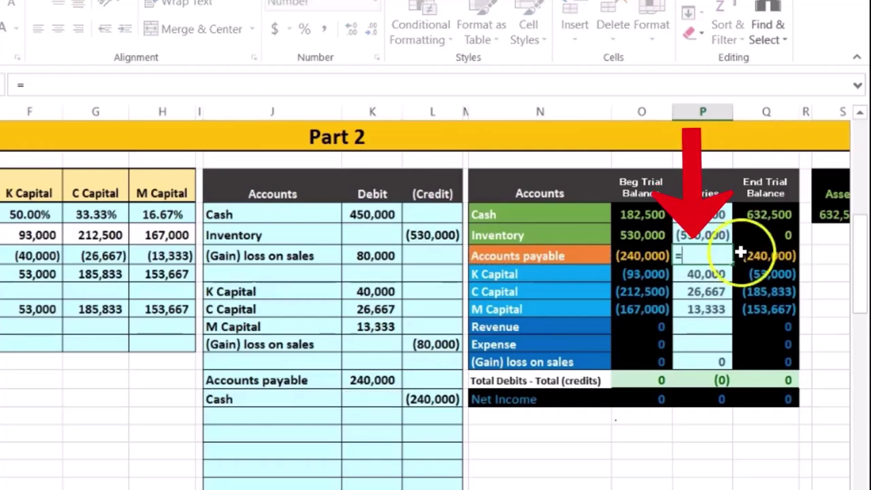
left_click(378, 378)
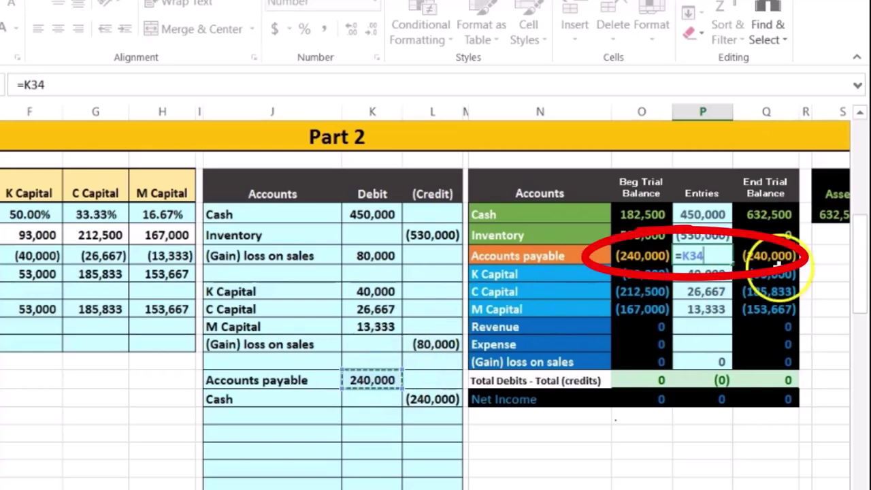
key("Return")
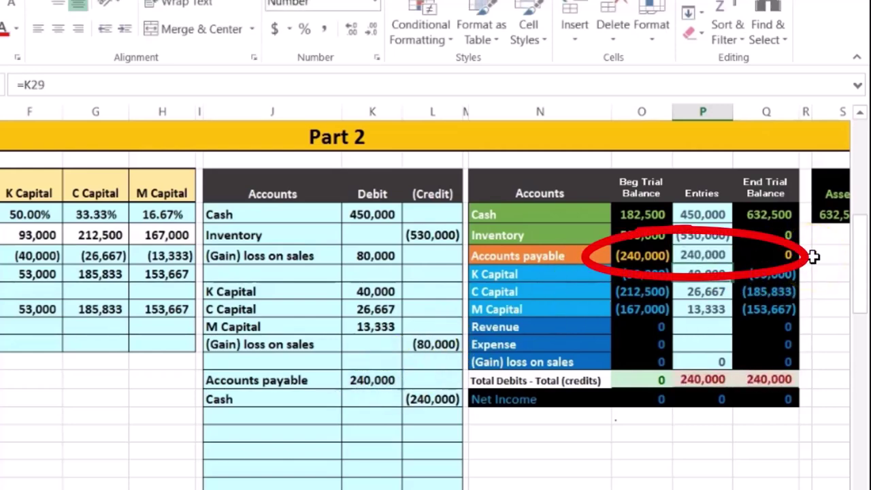
left_click(771, 255)
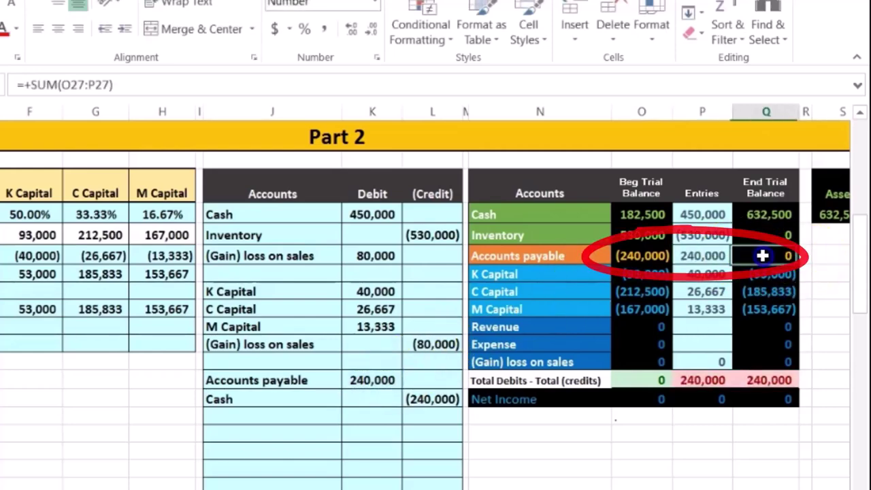
left_click(786, 380)
Extend the Cash entry formula in P25 to =K25+L35 to include the liability payment
left_click_drag(292, 396, 418, 400)
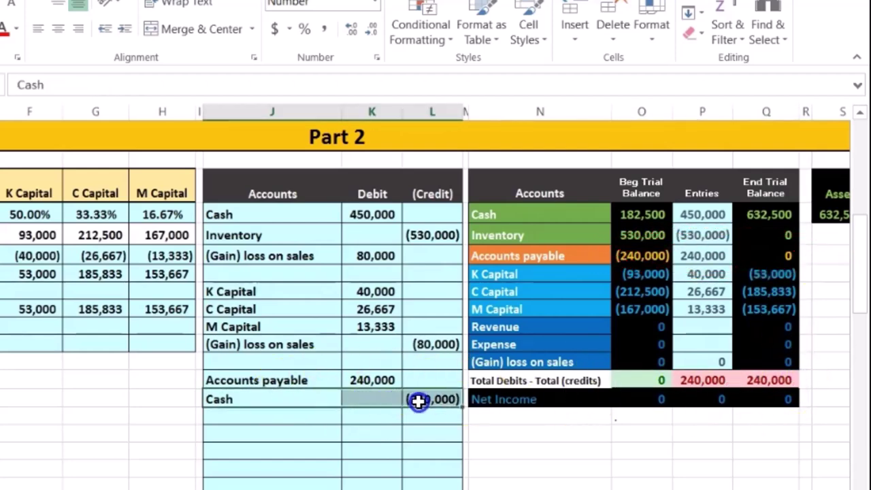
left_click(532, 215)
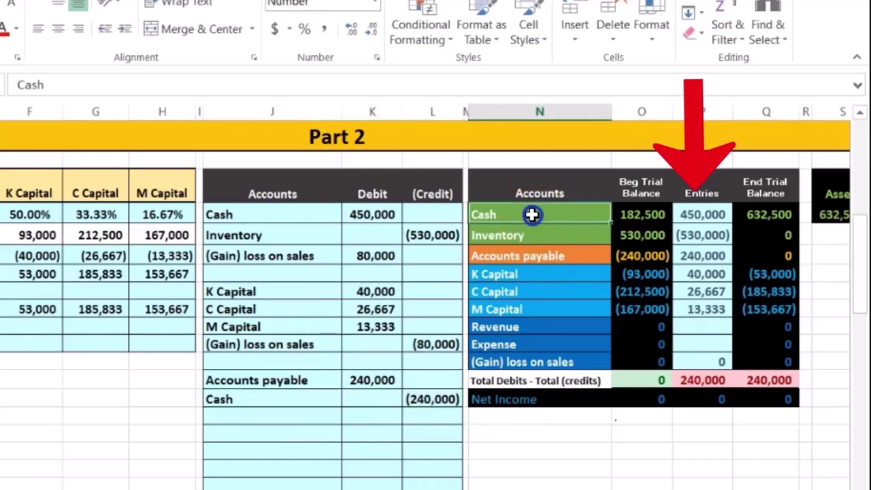
left_click(701, 215)
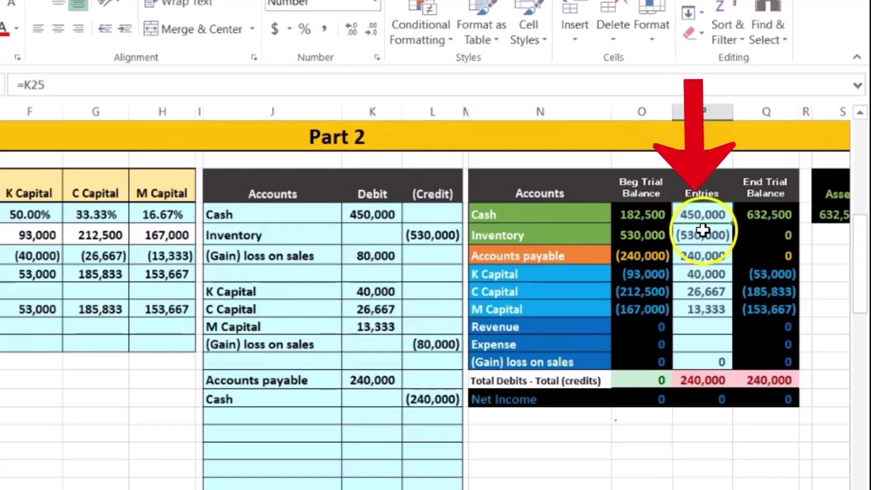
double_click(706, 214)
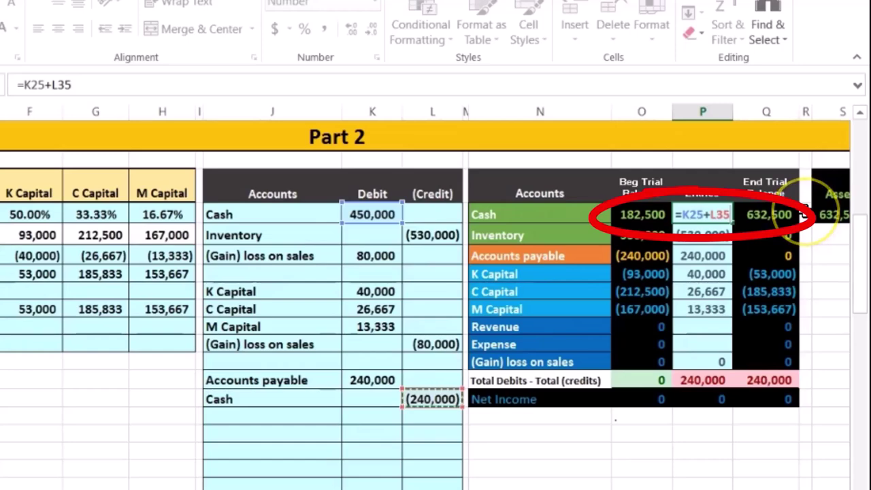
key("Return")
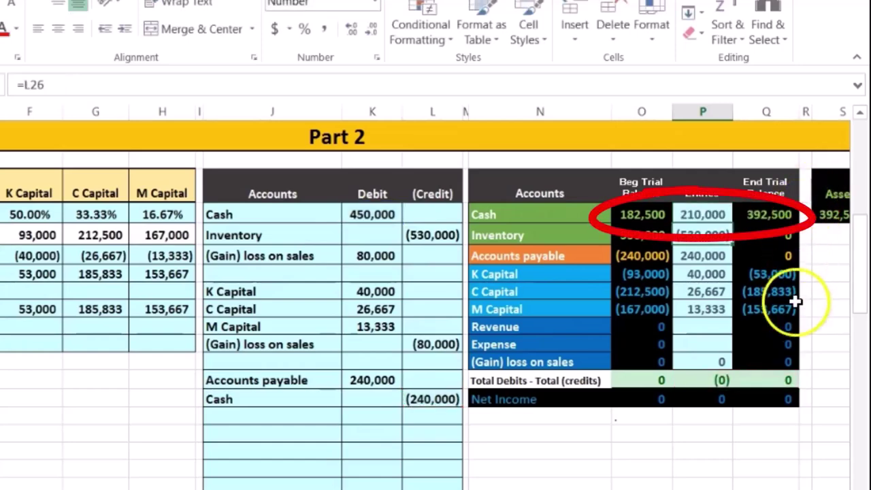
Check the ending trial balance total and compare the ending Cash balance with the K, C and M Capital balances
left_click(788, 380)
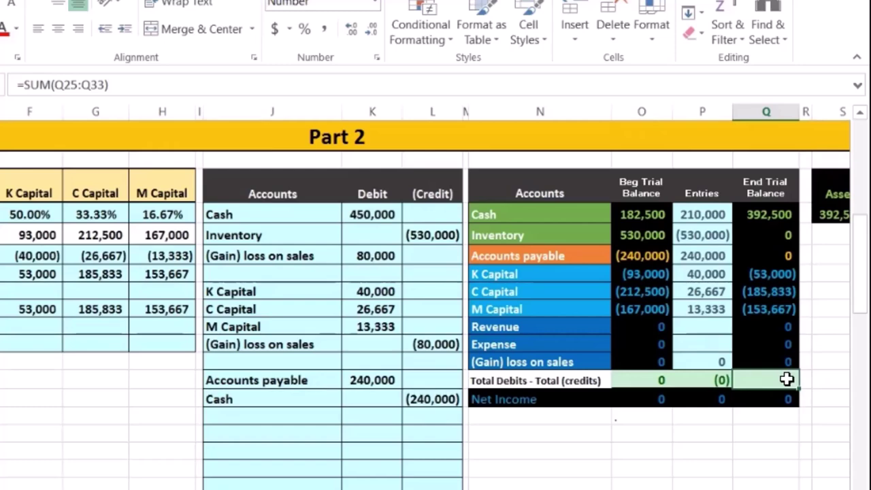
left_click(766, 214)
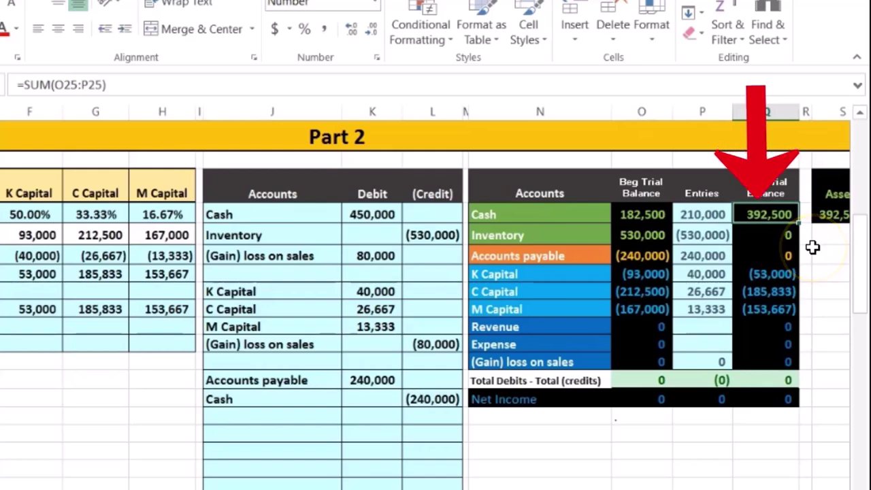
left_click(794, 274)
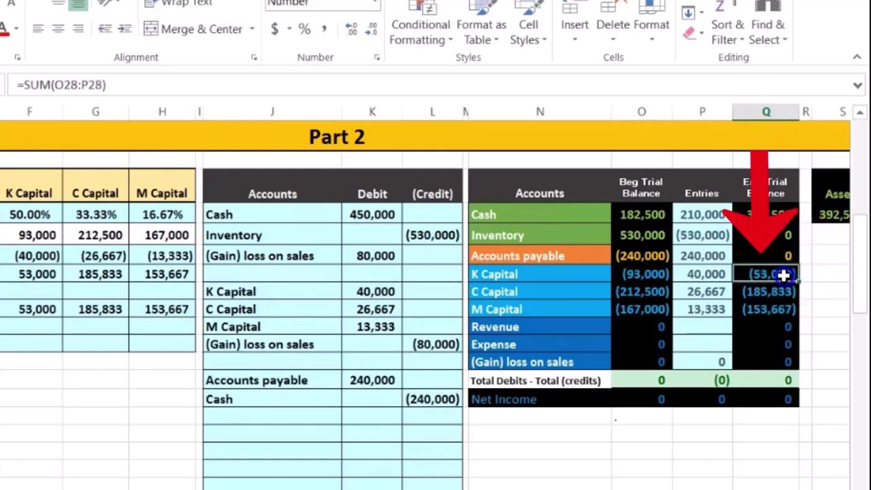
left_click_drag(785, 273, 784, 309)
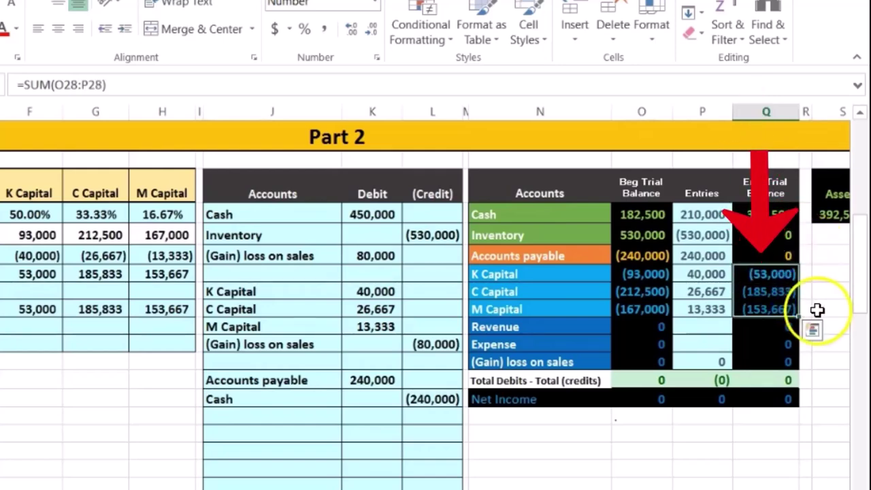
left_click(789, 215)
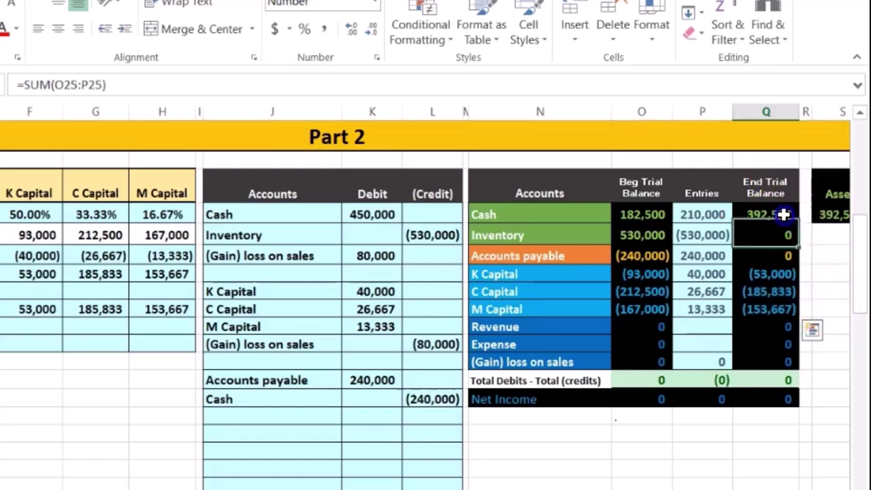
left_click_drag(780, 274, 778, 310)
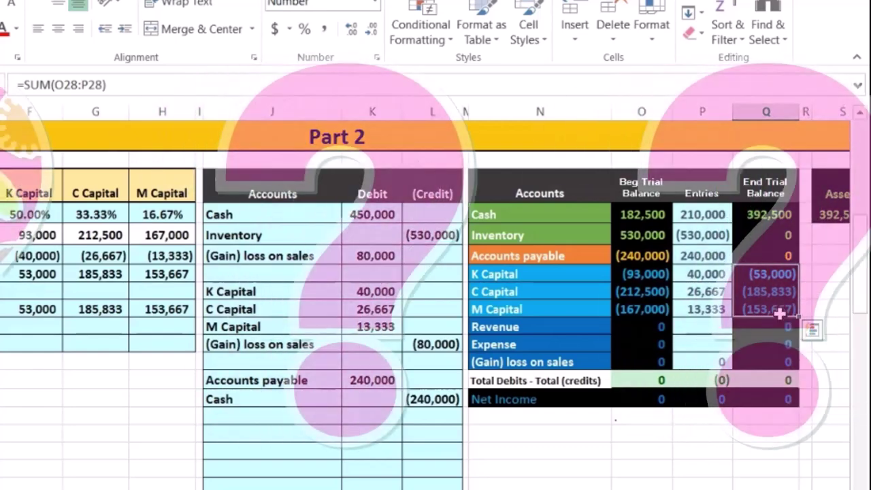
left_click_drag(805, 274, 804, 304)
left_click(803, 305)
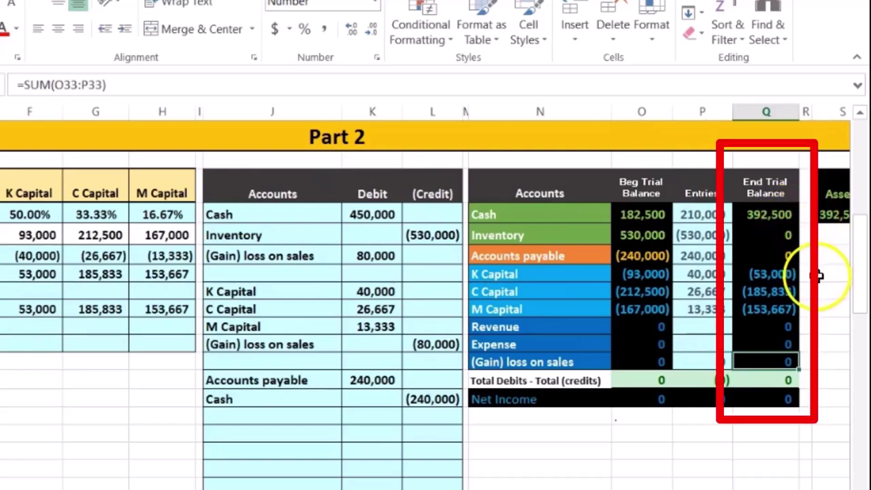
left_click_drag(806, 274, 806, 298)
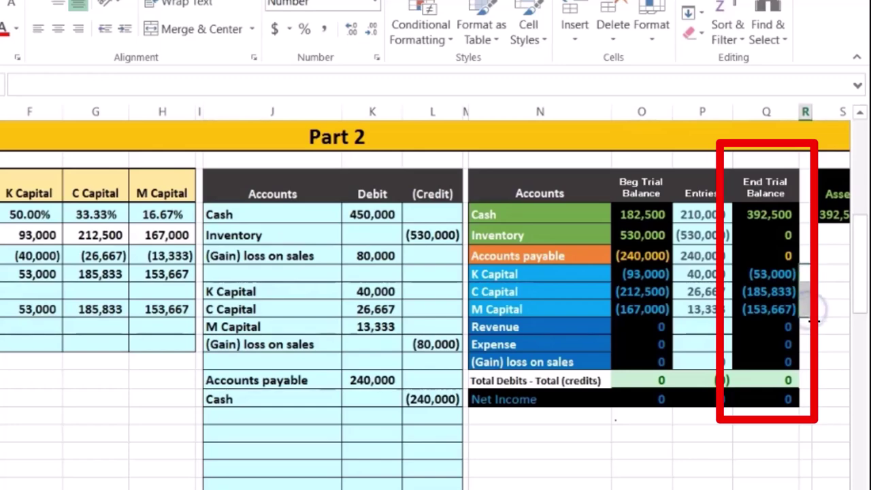
Enter -392500 in the Cash column of the Distribute cash to owners row (C31)
left_click(82, 364)
key("Left")
key("Left")
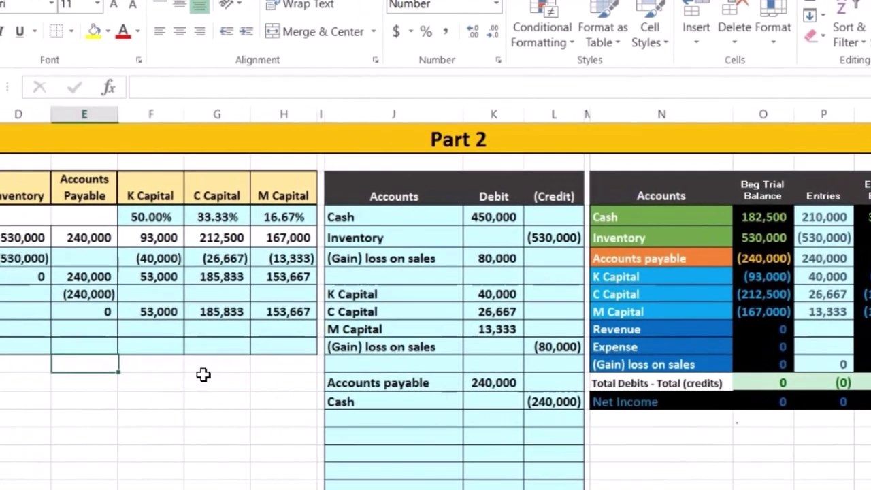
key("Left")
key("Left")
key("Left")
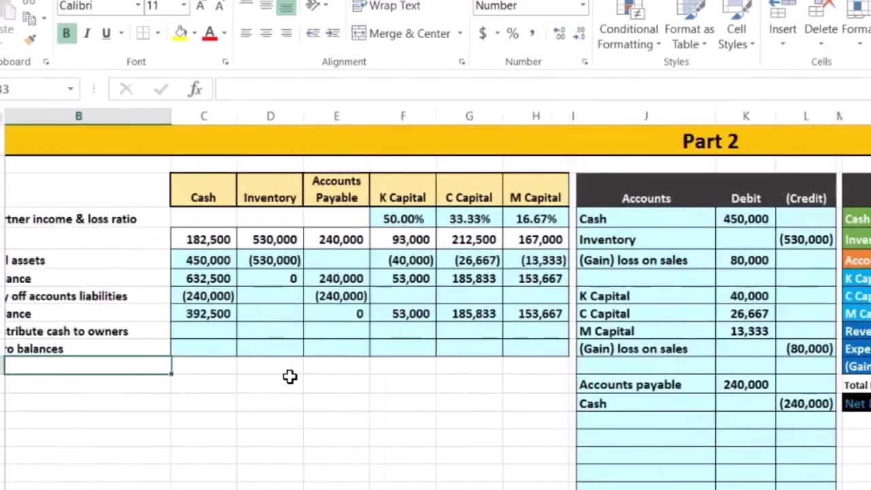
key("Right")
key("Up")
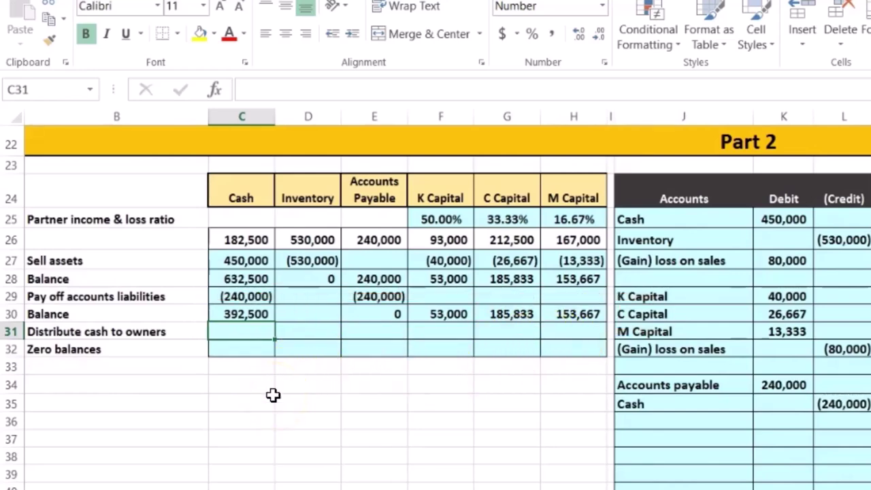
type("-392")
type("50")
key("Return")
Check the sum of the partners' capital balances in F30:H30 and review the Balance, Distribute cash to owners and Zero balances rows
key("Right")
key("Right")
key("Right")
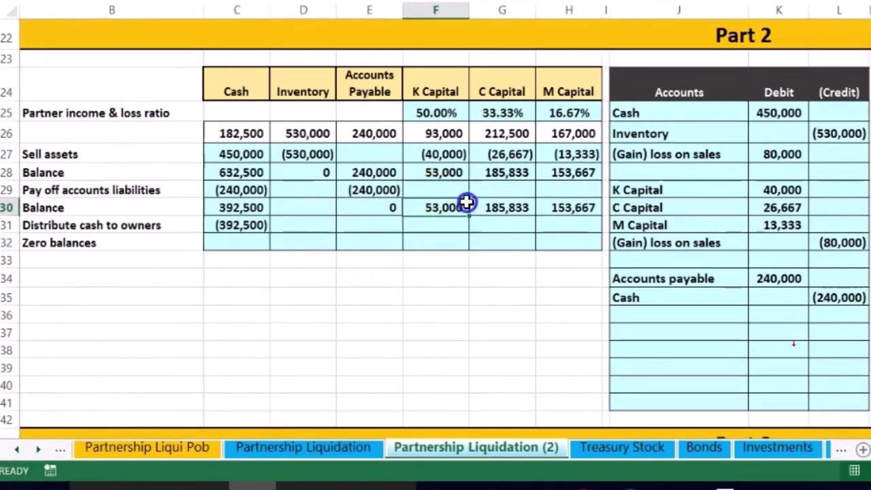
left_click_drag(453, 205, 565, 206)
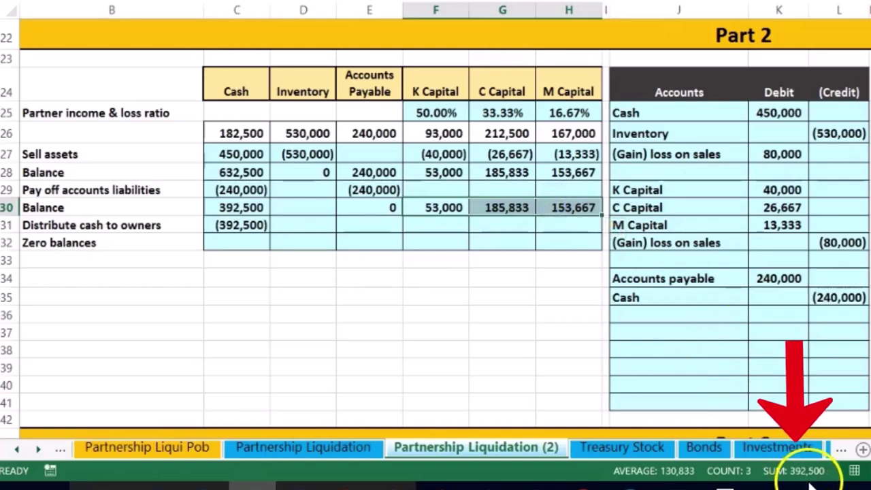
left_click(427, 225)
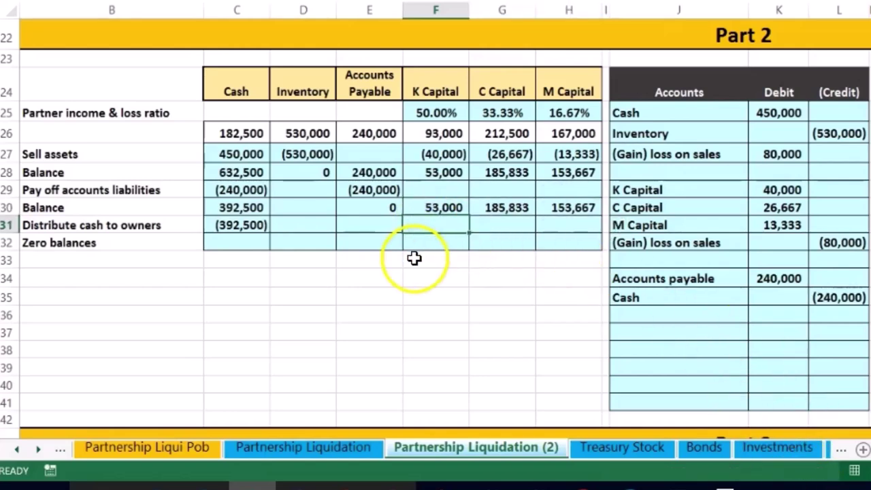
left_click_drag(150, 204, 551, 214)
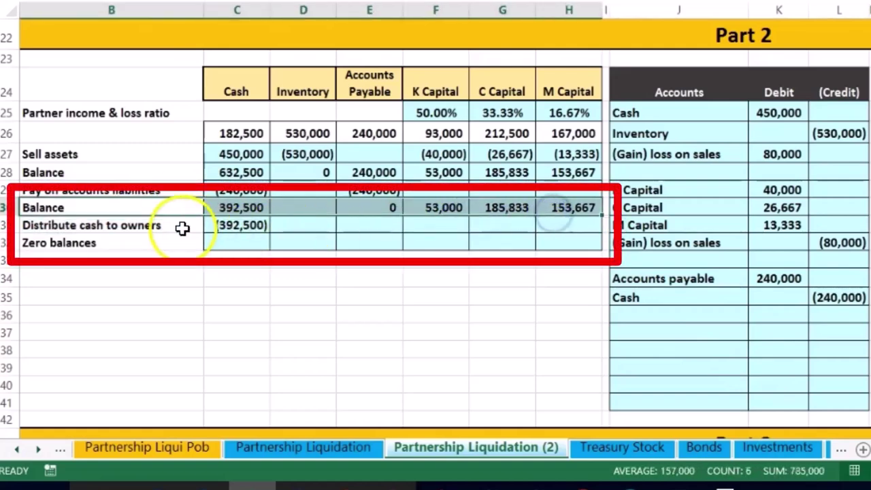
left_click(211, 228)
left_click_drag(211, 227, 548, 227)
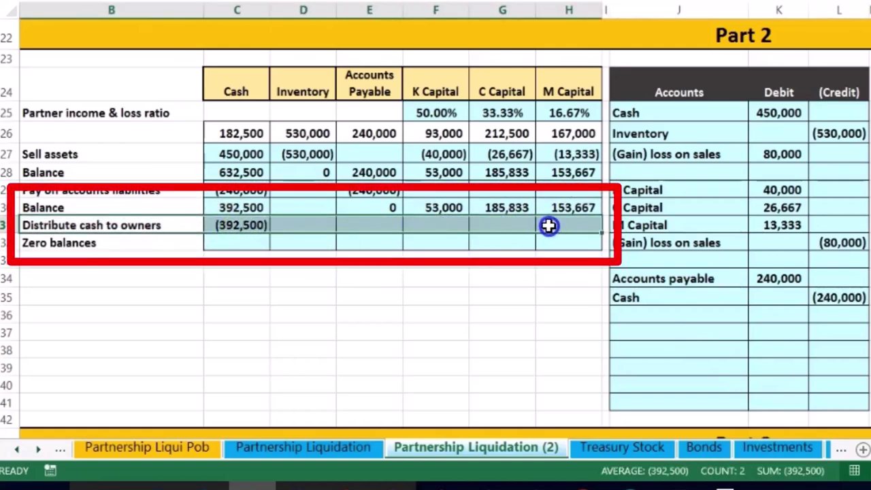
left_click_drag(235, 243, 576, 243)
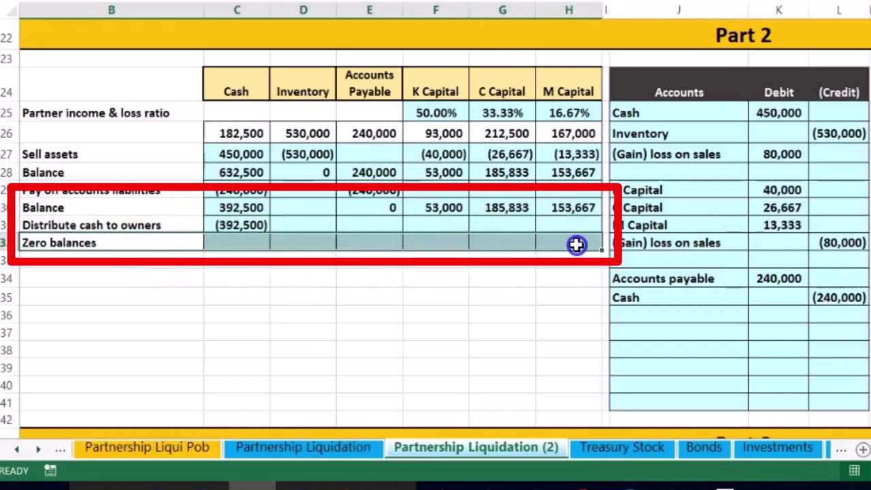
Enter the owners' cash distributions in row 31: -53000 for K Capital, -185833 for C Capital and -153667 for M Capital
left_click(454, 225)
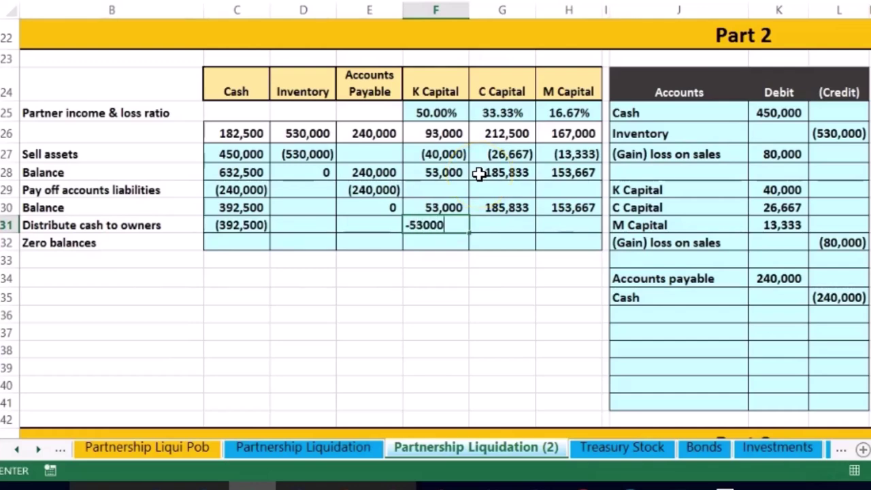
key("Tab")
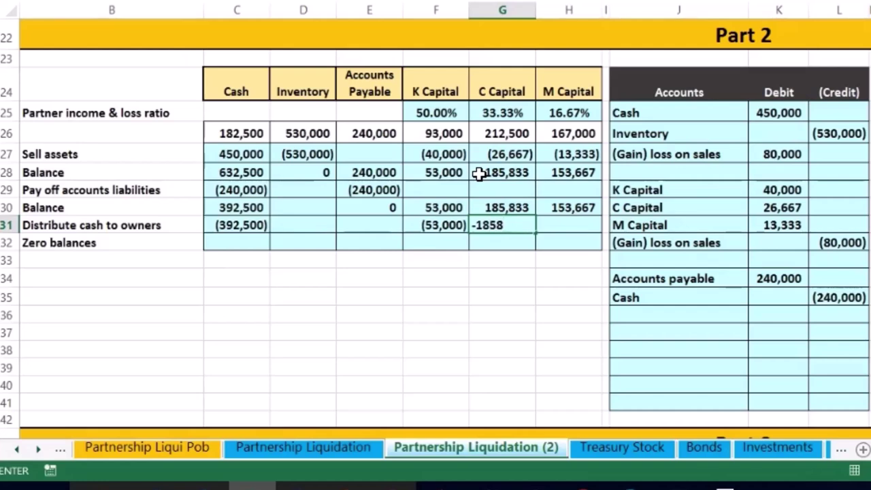
key("Tab")
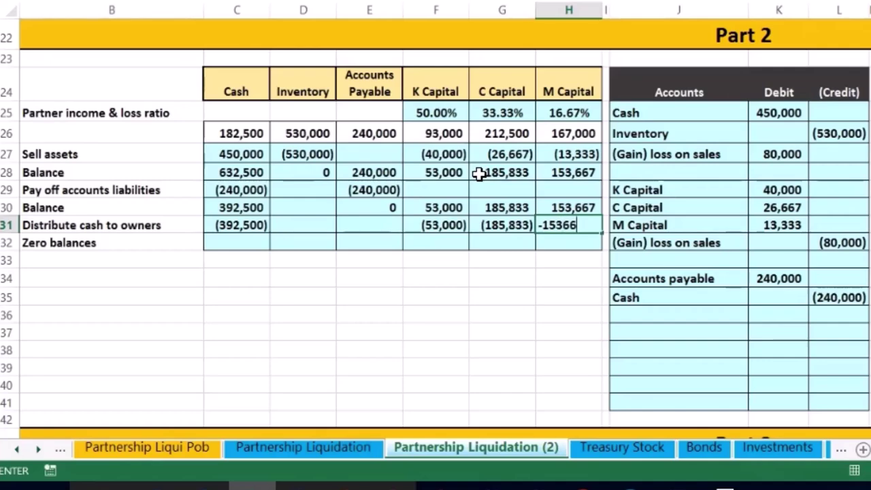
key("Return")
key("Left")
key("Left")
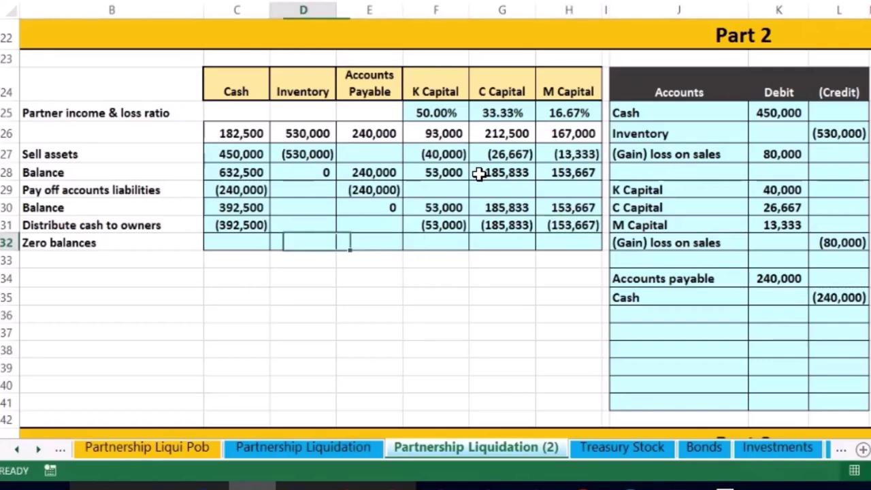
key("Left")
key("Left")
type("0")
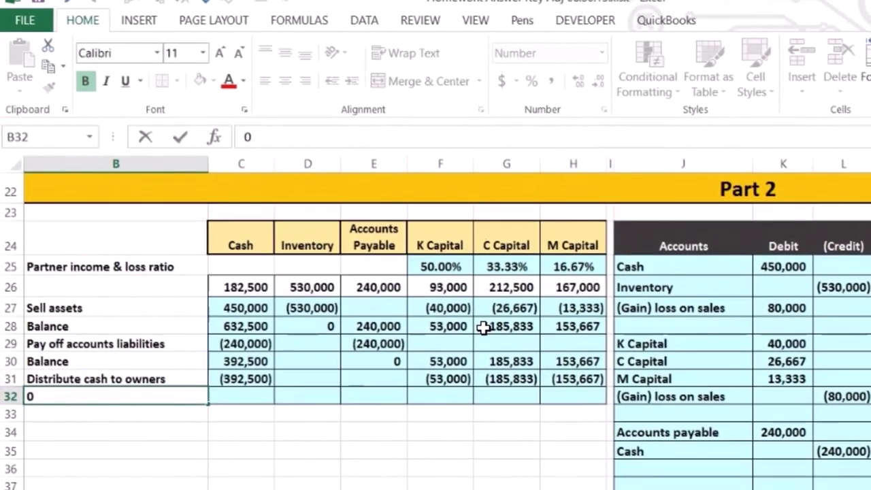
key("Return")
left_click(64, 10)
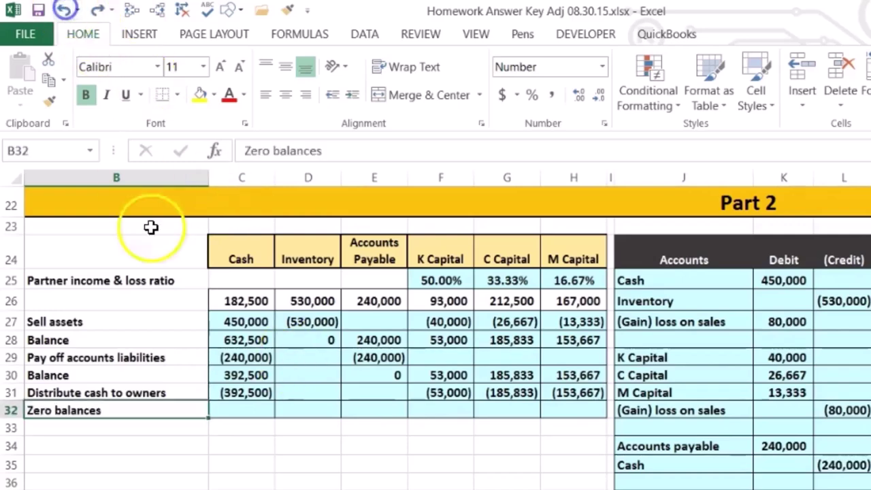
Calculate the final Cash balance in the Zero balances row with =C30+C31 in C32
key("Right")
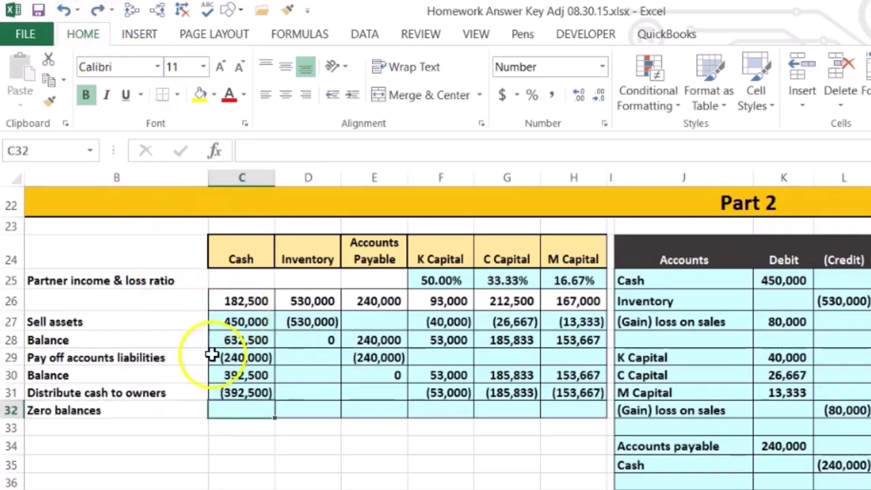
type("=")
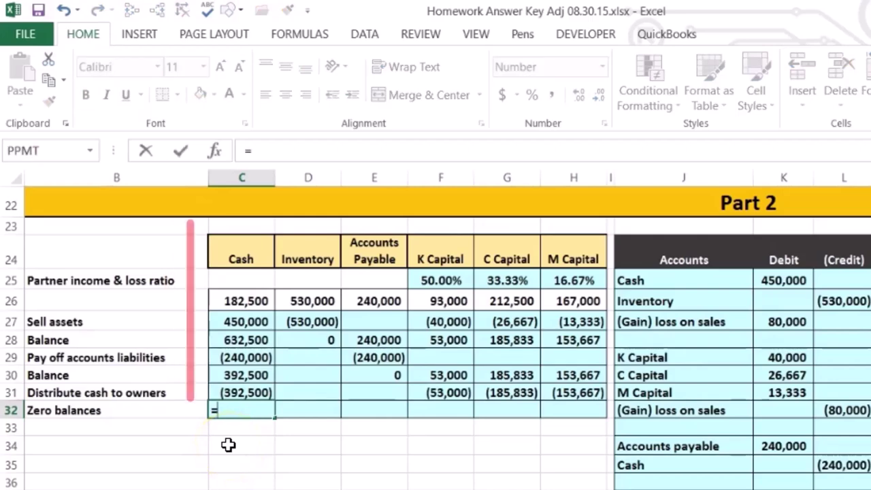
left_click(235, 376)
type("+")
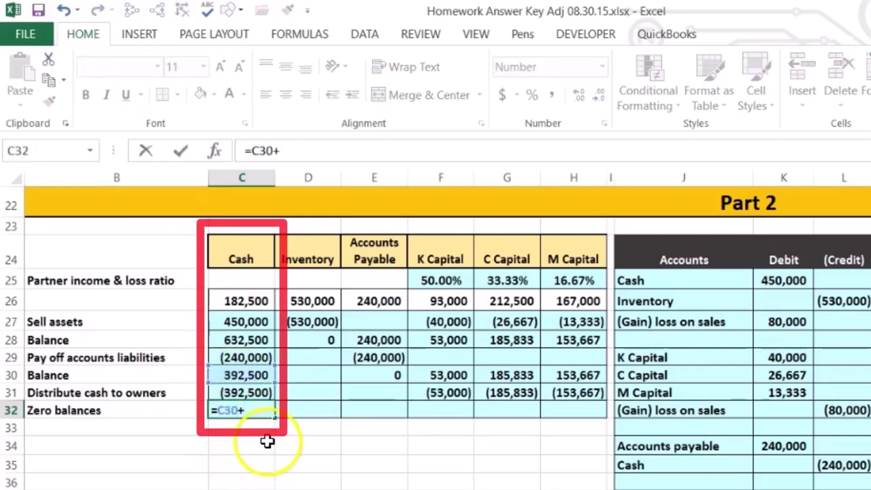
left_click(250, 392)
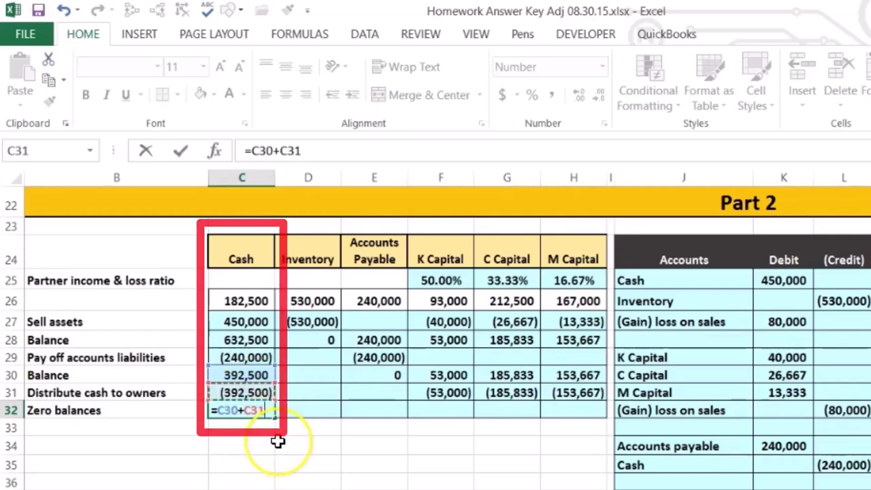
key("Return")
Calculate K Capital's final balance in the Zero balances row with =F30+F31 in F32
key("Right")
key("Right")
key("Right")
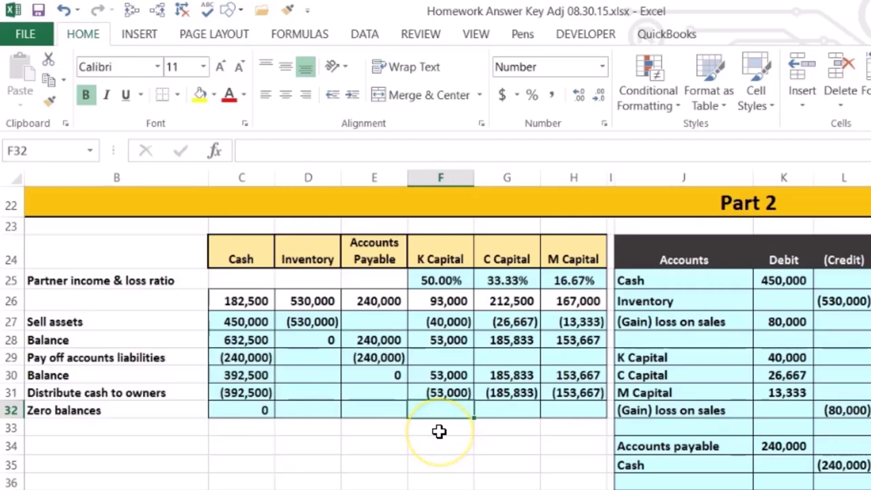
type("=")
left_click(456, 373)
type("+")
left_click(446, 394)
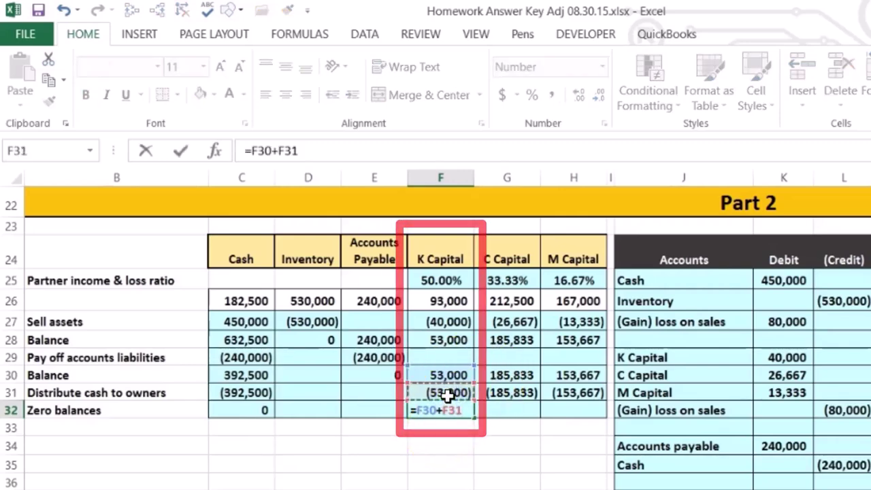
key("Tab")
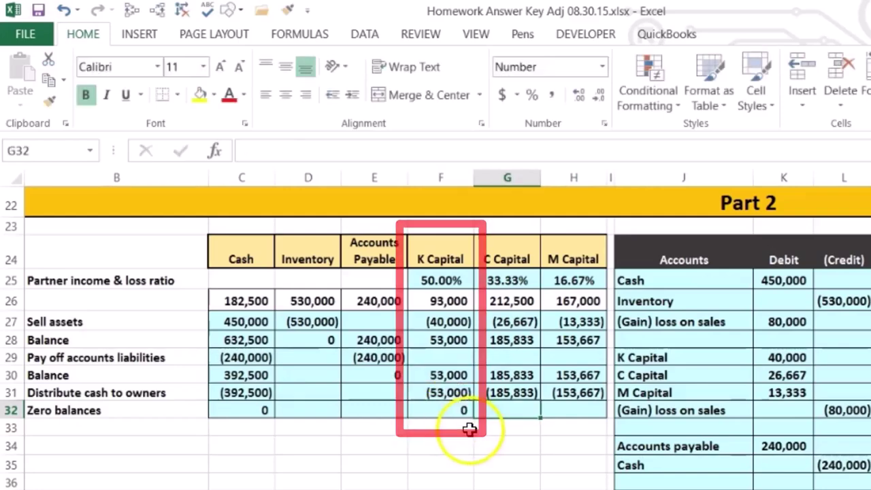
Calculate C Capital's final balance in the Zero balances row with =G30+G31 in G32
type("=")
left_click(511, 375)
type("+")
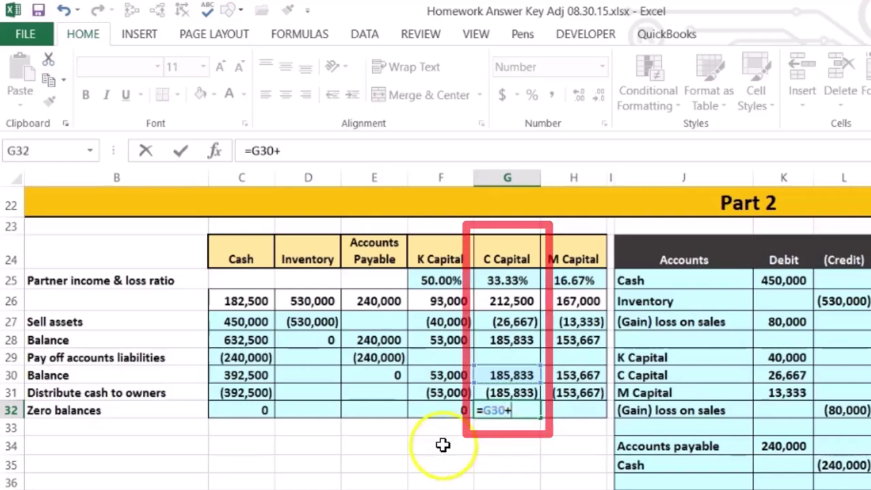
left_click(510, 393)
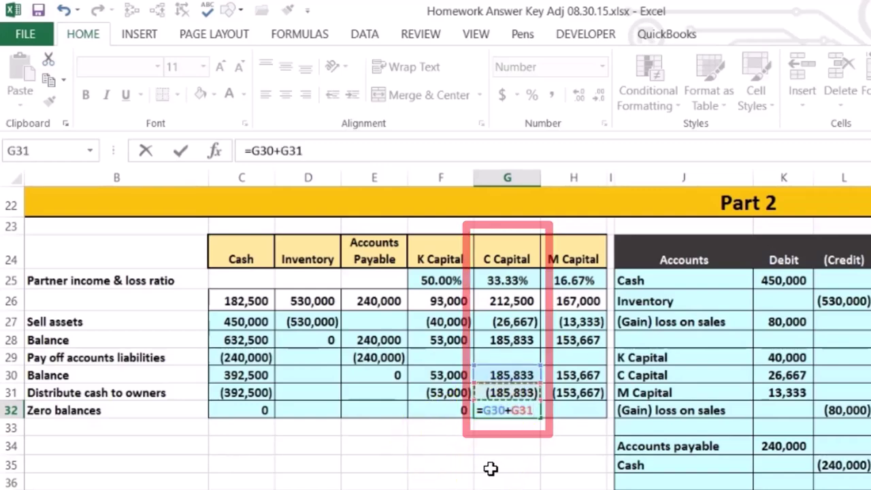
key("Tab")
Calculate M Capital's final balance with =H30+H31 in H32 and check the whole Zero balances row
type("=")
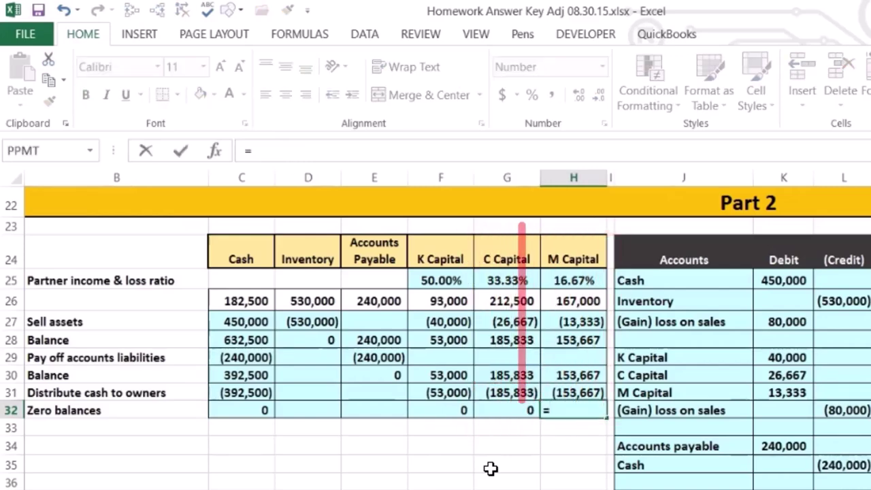
left_click(570, 373)
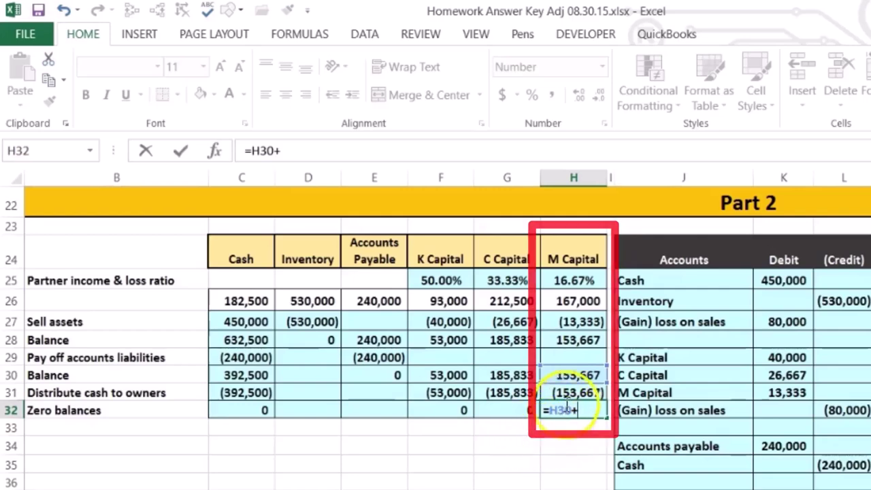
left_click(570, 390)
key("Return")
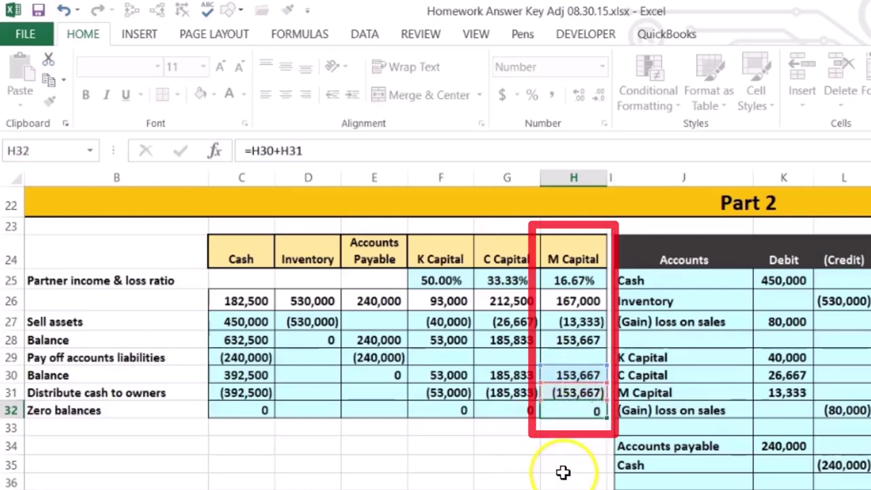
left_click_drag(258, 412, 578, 413)
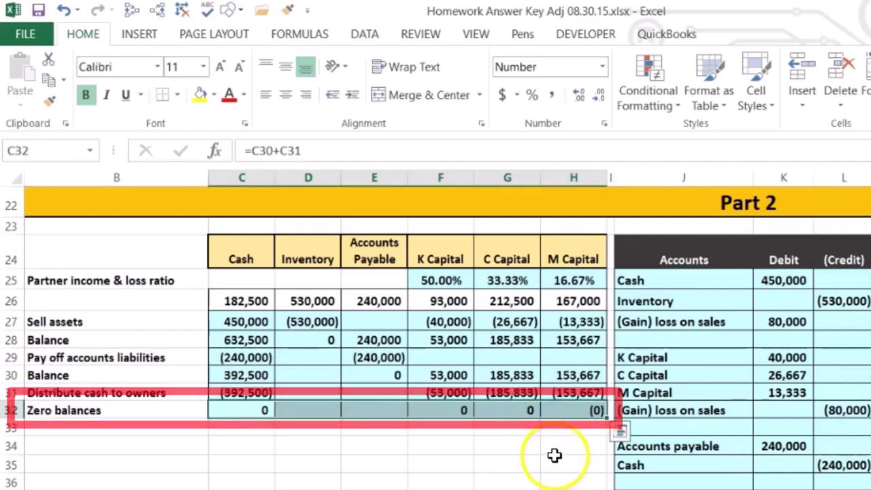
Compare the trial balance's ending Cash balance with the ending K, C and M Capital balances
left_click(554, 459)
key("Right")
key("Right")
key("Right")
key("Right")
key("Right")
key("Right")
key("Right")
key("Right")
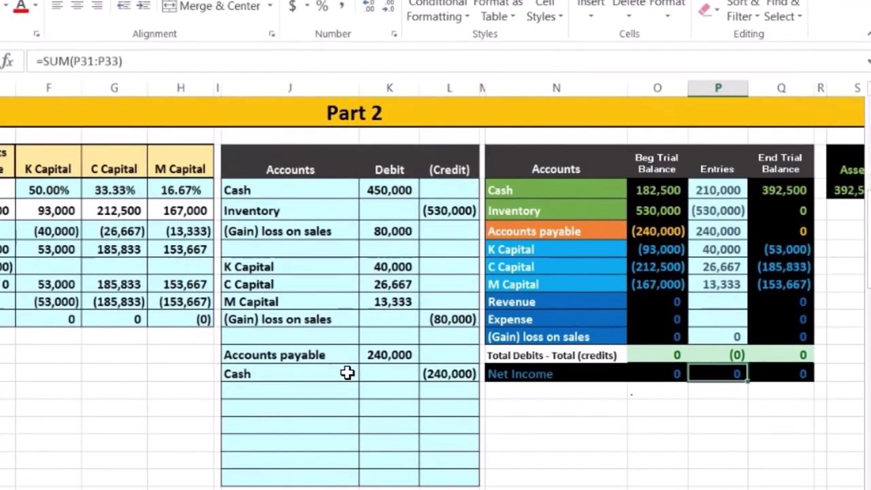
left_click_drag(540, 197, 778, 189)
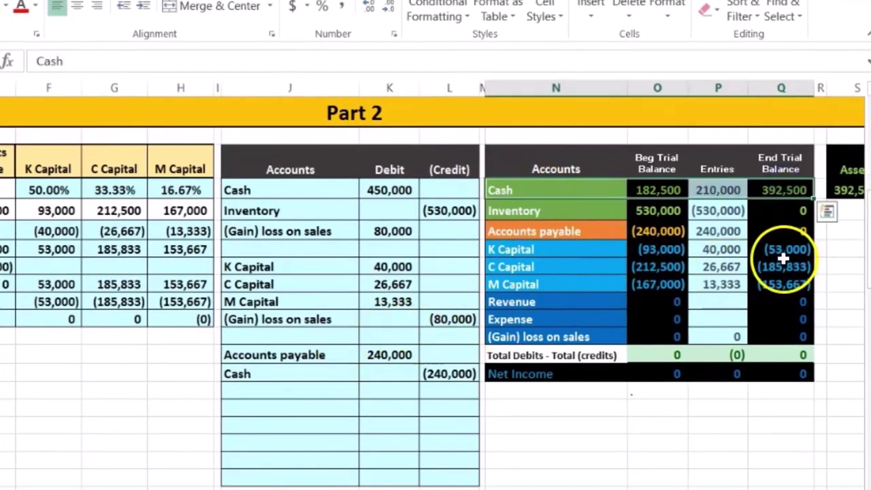
left_click_drag(783, 257, 783, 274)
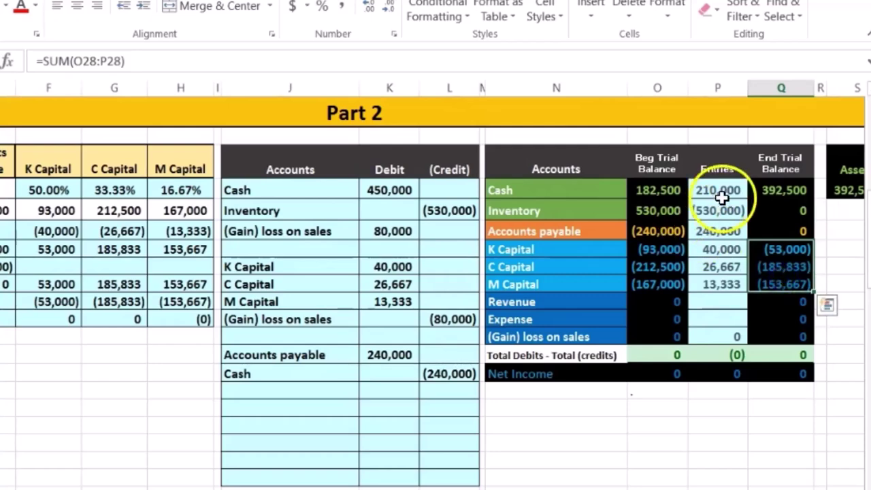
left_click(757, 193)
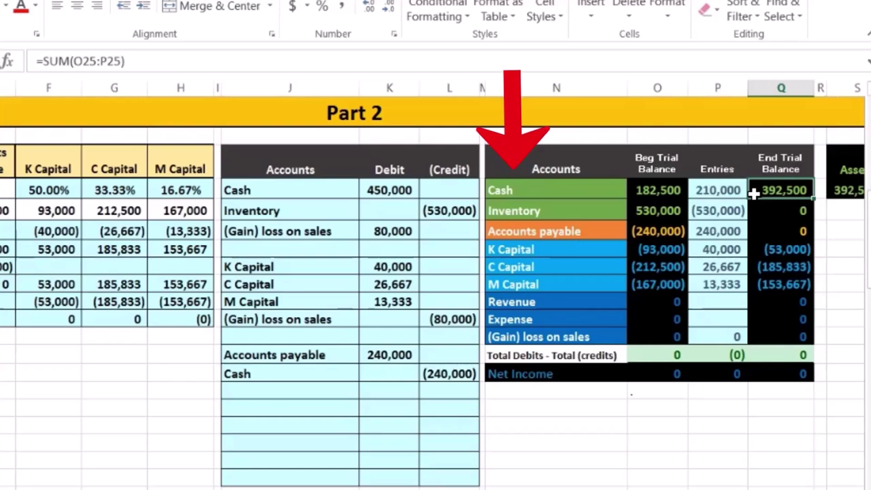
Copy the Cash account name from the trial balance into the journal's Accounts column at J40, leaving three rows for the capital accounts above
left_click(596, 187)
right_click(594, 187)
left_click(623, 206)
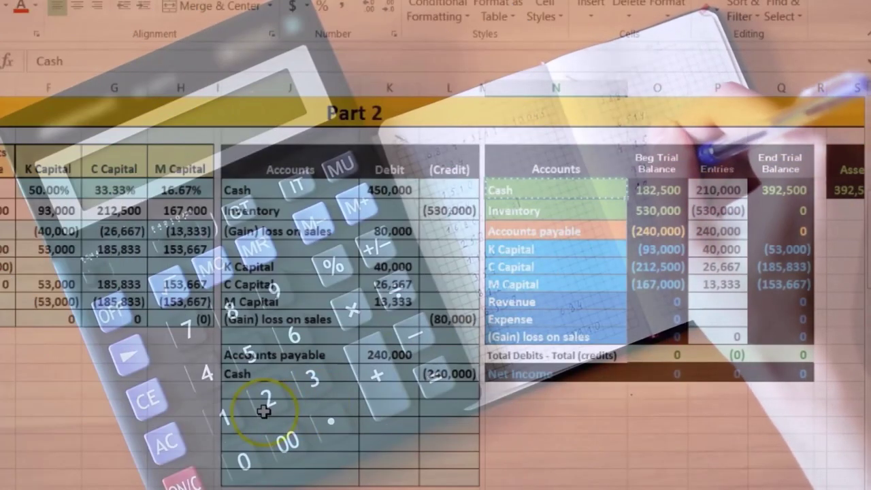
left_click(259, 406)
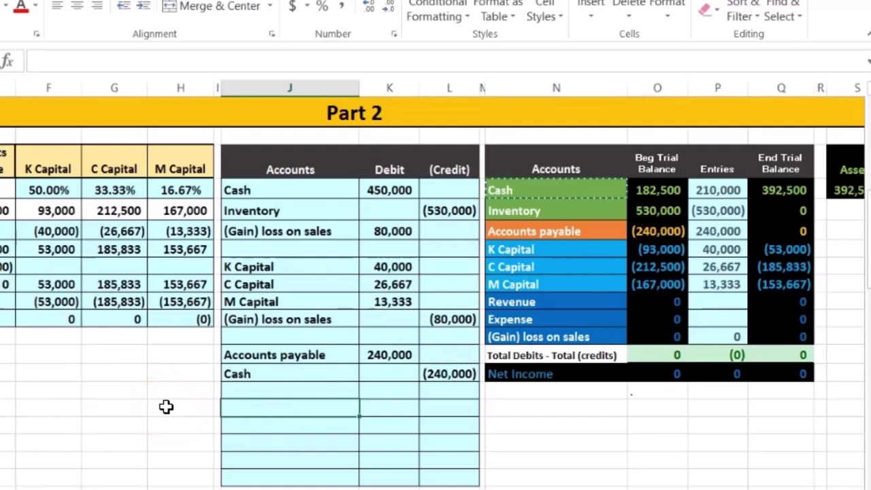
key("Down")
key("Down")
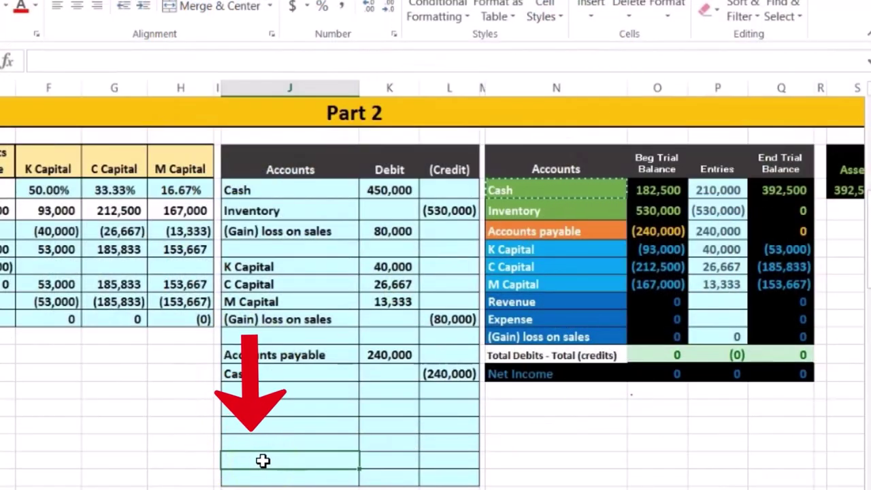
right_click(263, 462)
left_click(331, 172)
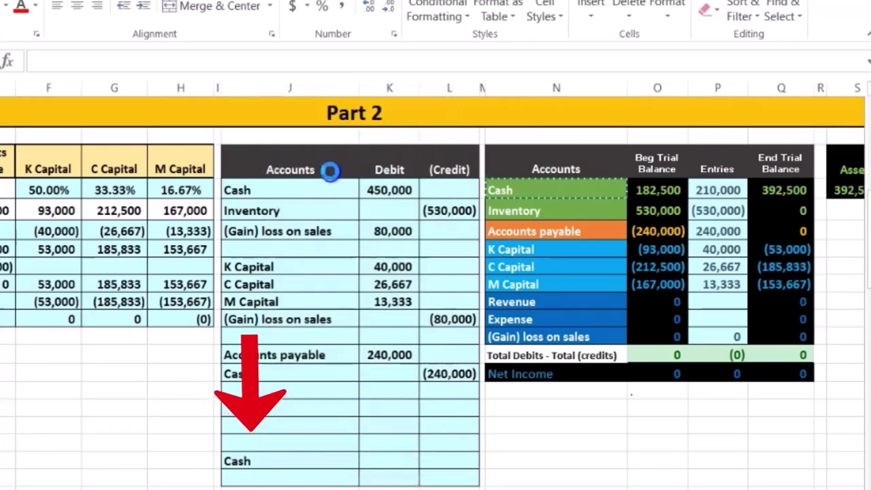
Enter -392500 as the Cash credit in L40 of the journal
left_click(443, 465)
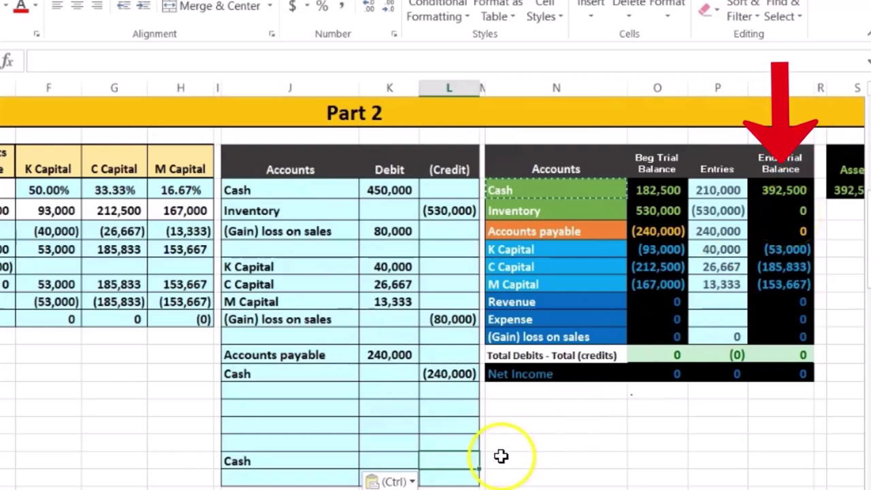
type("-392500")
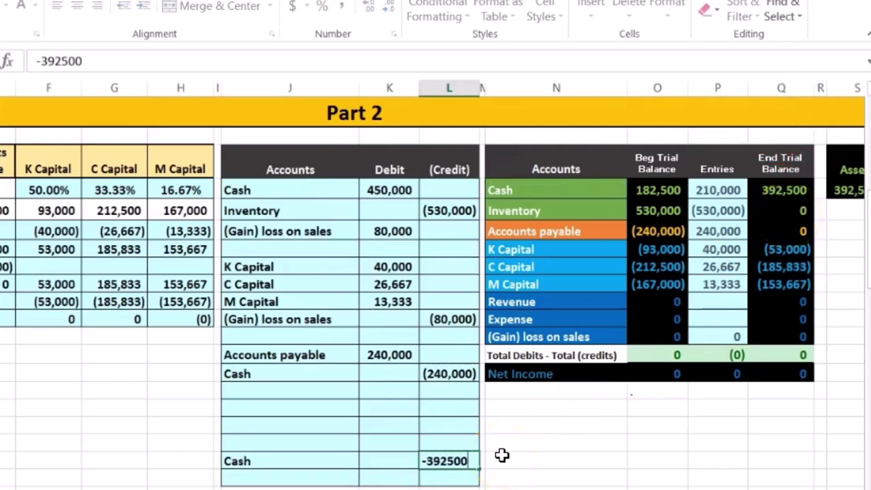
key("Return")
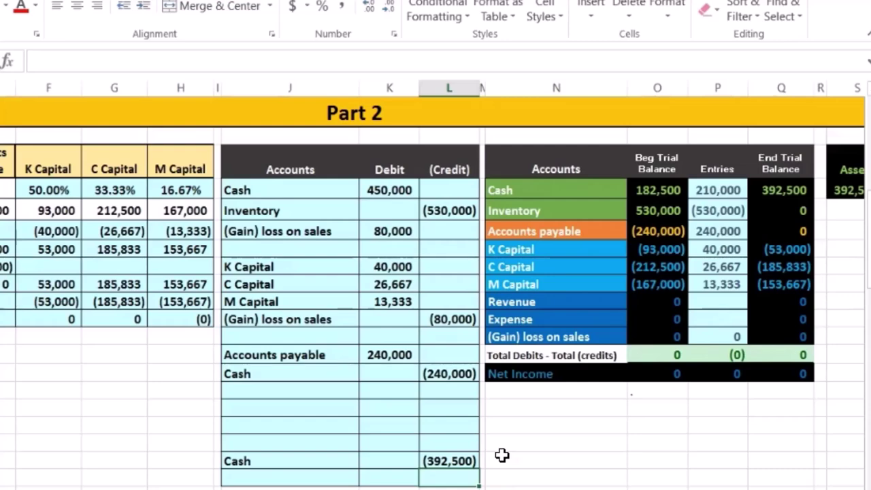
Copy the K Capital, C Capital and M Capital names from the trial balance into journal cells J37:J39, above the new Cash line
mouse_move(27, 183)
left_mouse_down()
mouse_move(235, 194)
mouse_move(219, 179)
left_mouse_up()
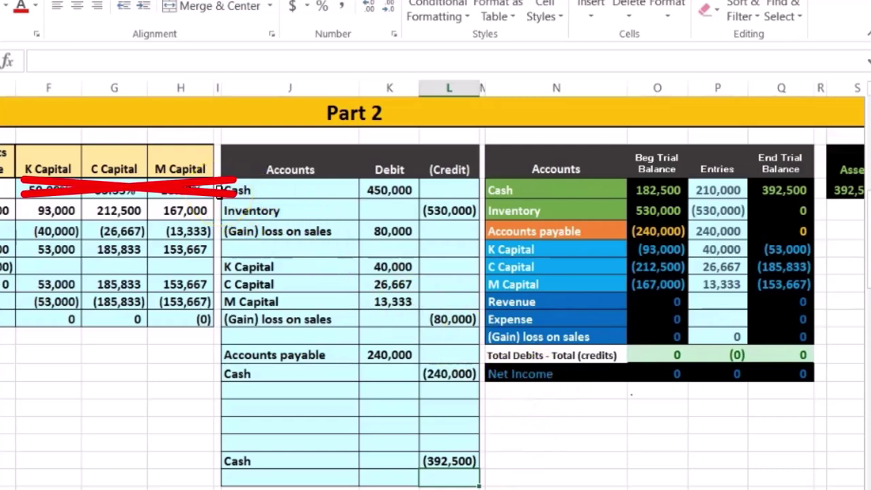
left_click(510, 249)
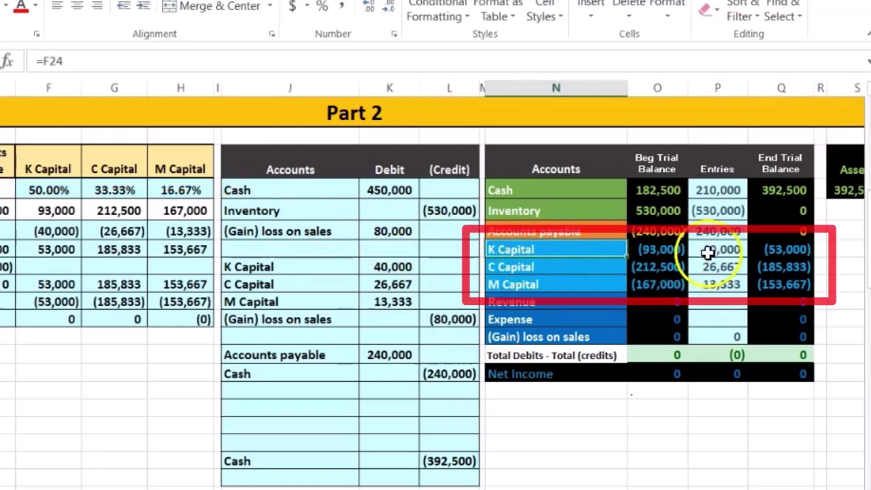
left_click_drag(757, 251, 761, 283)
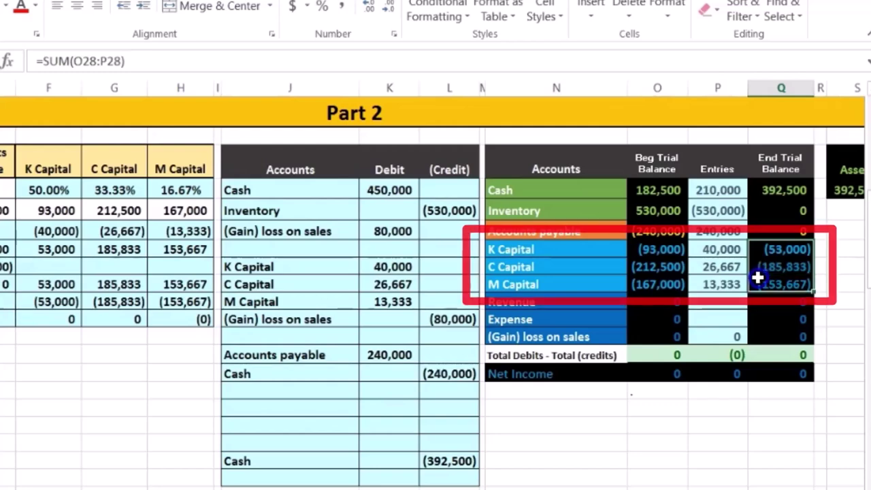
left_click_drag(589, 248, 588, 274)
right_click(588, 274)
left_click(620, 215)
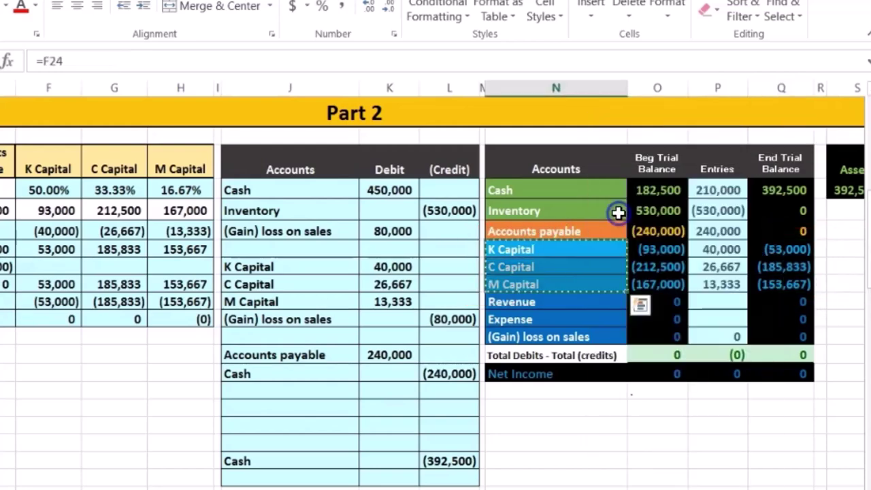
left_click(246, 409)
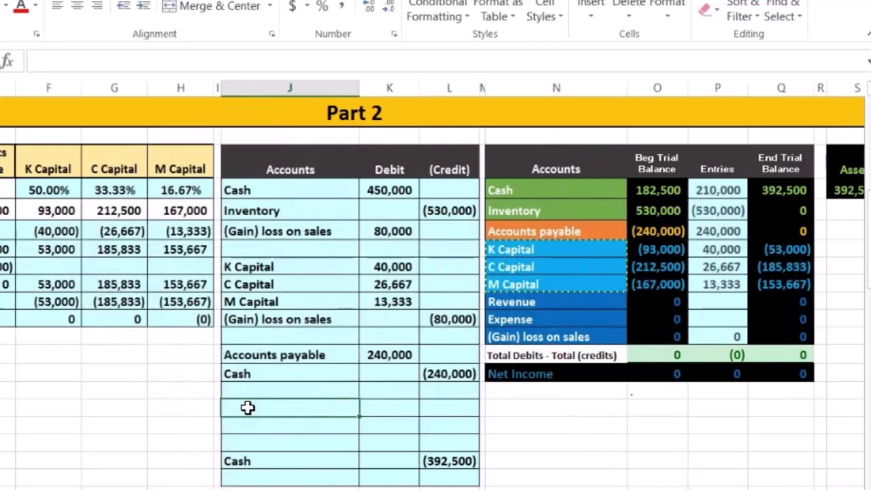
right_click(247, 409)
left_click(313, 114)
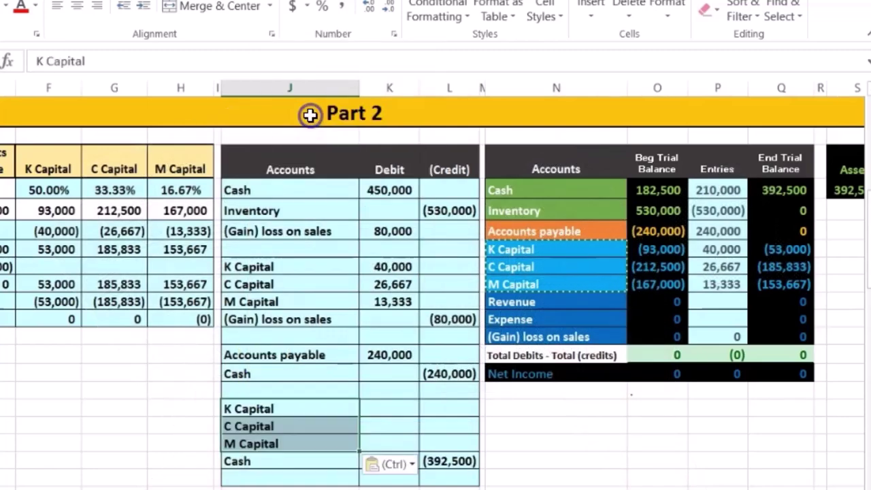
Enter journal debits of 53000 for K Capital, 185833 for C Capital and 153667 for M Capital, and check them against the Cash credit
left_click(383, 405)
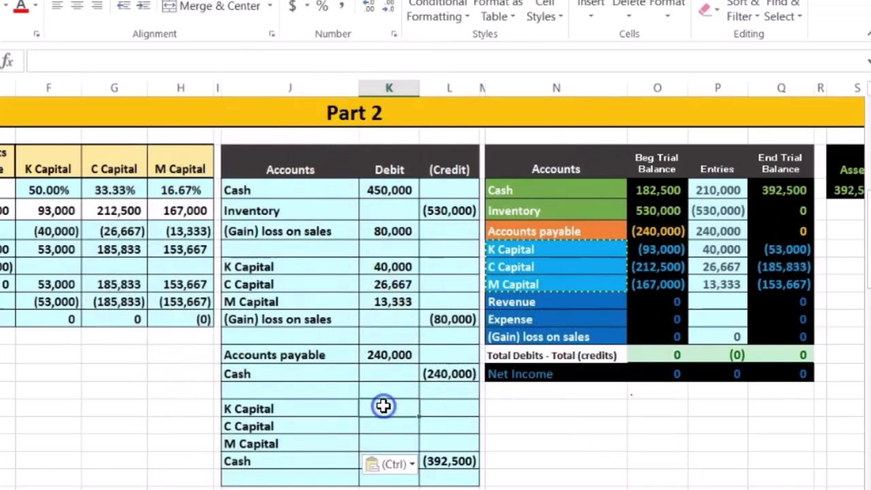
left_click(713, 301)
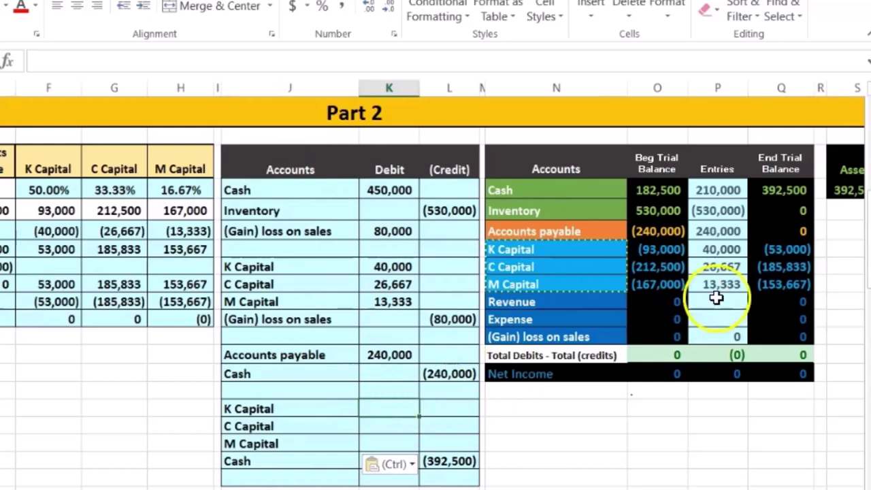
type("53000")
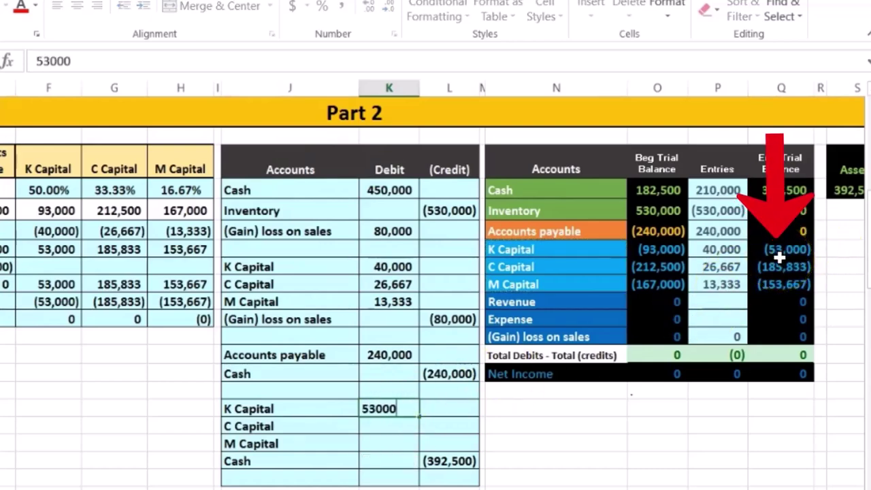
key("Return")
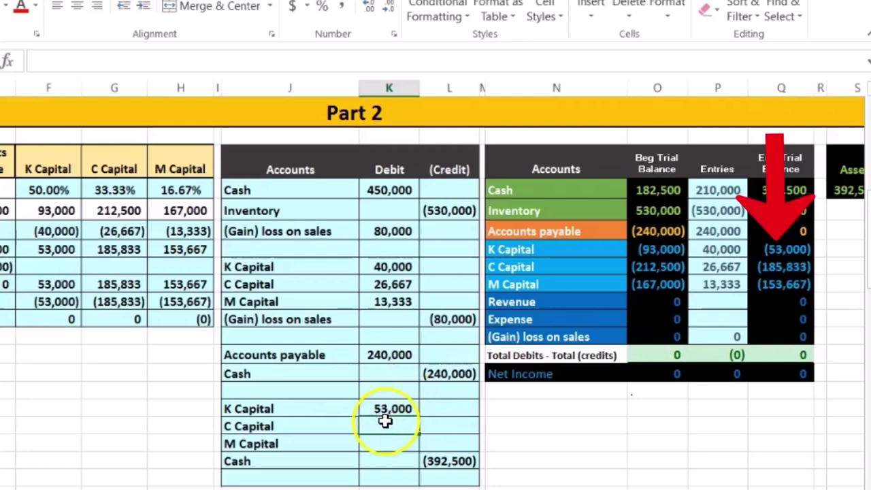
type("185833")
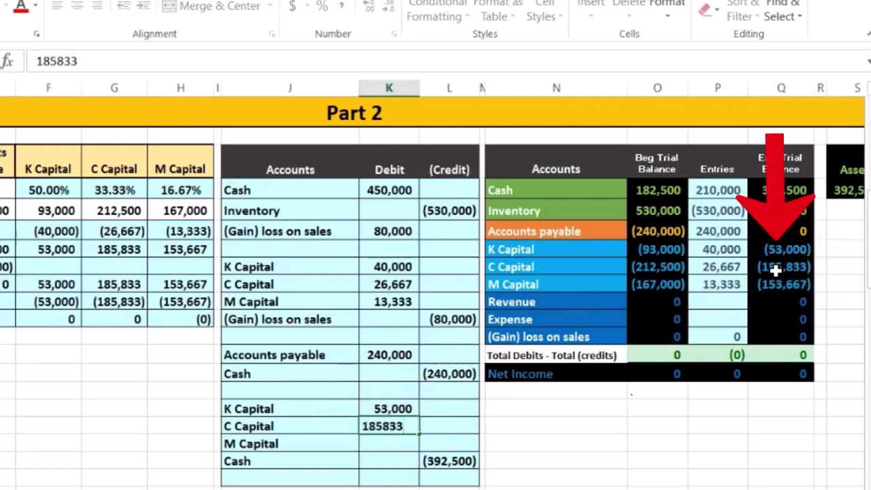
key("Return")
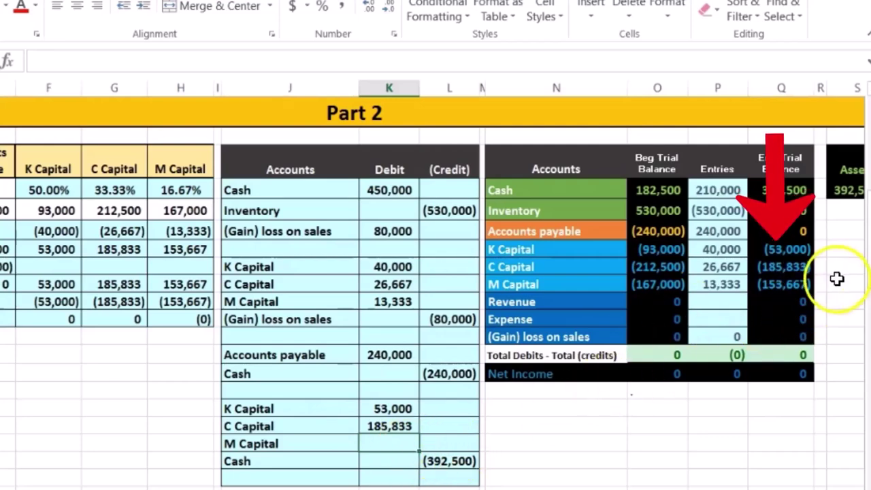
type("153,667")
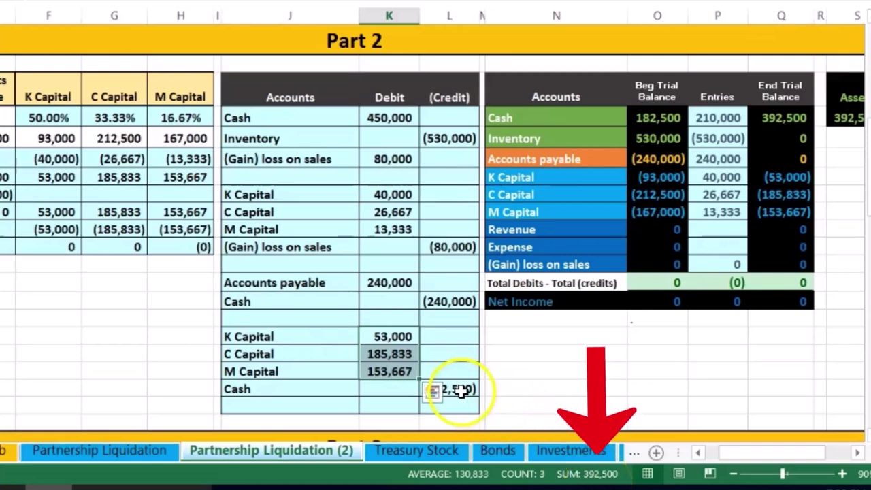
left_click(461, 390)
mouse_move(378, 334)
left_mouse_down()
mouse_move(429, 363)
mouse_move(434, 379)
left_mouse_up()
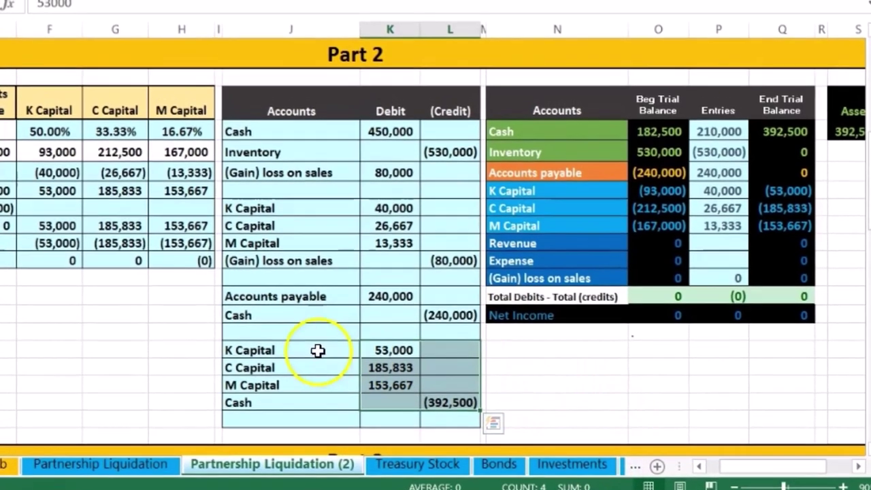
Post K Capital's distribution debit to its trial balance entry by extending P28 to =K29+K37
left_click_drag(317, 341, 381, 337)
left_click_drag(385, 398, 385, 399)
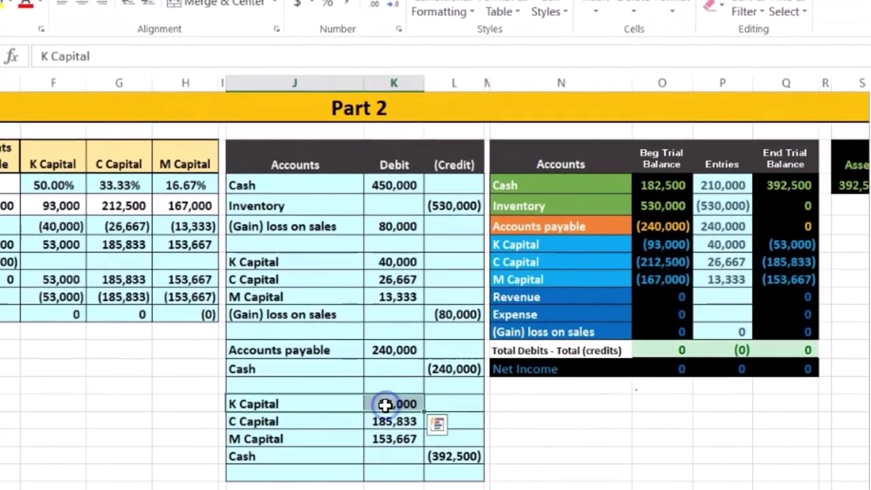
left_click(576, 247)
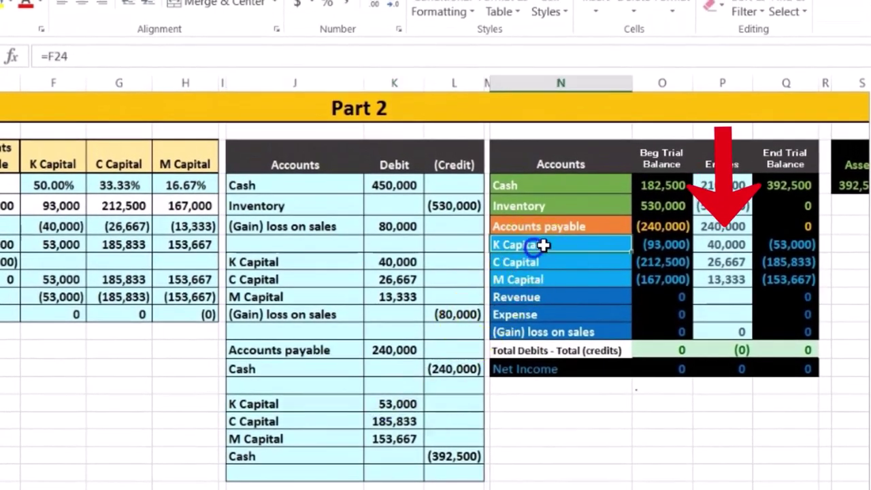
left_click(729, 244)
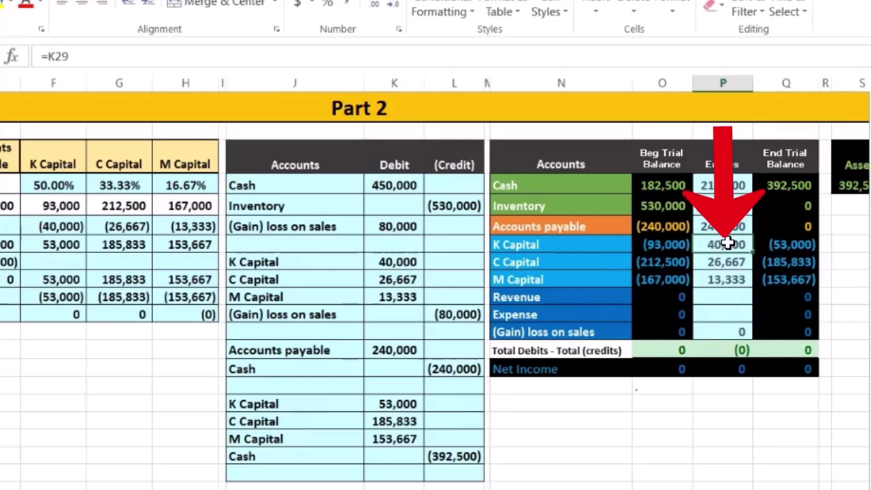
double_click(723, 244)
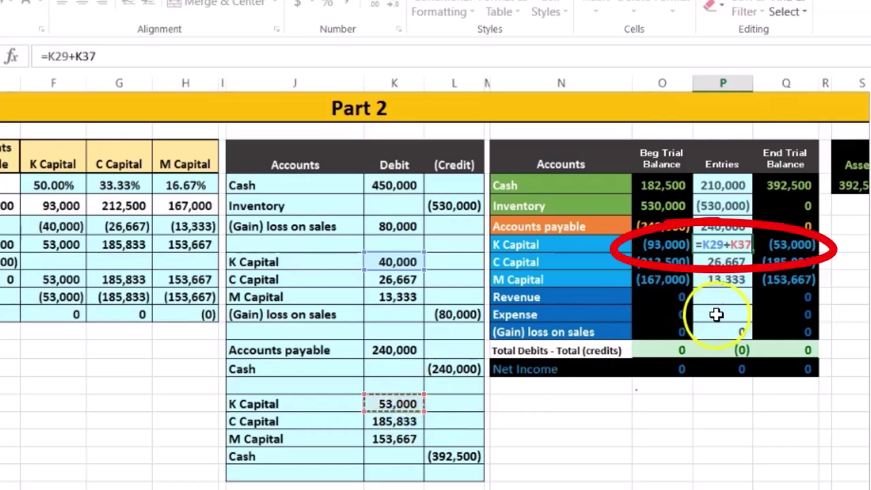
key("Return")
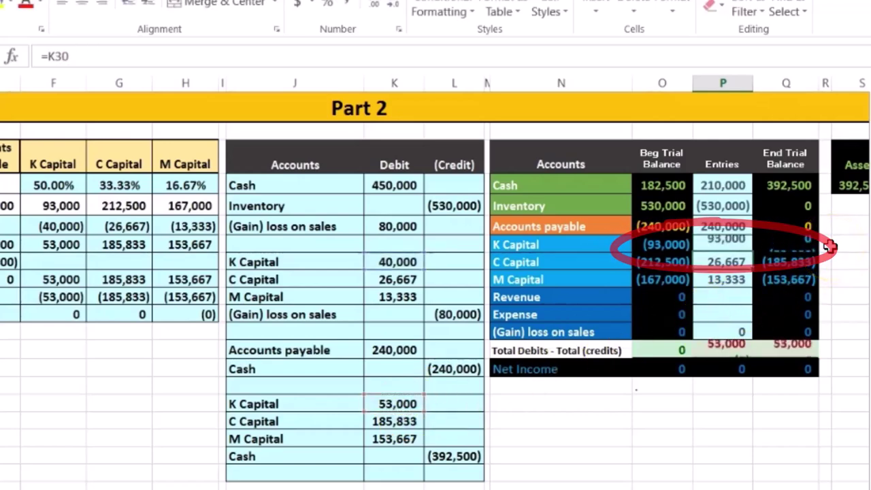
Post C Capital's distribution debit to its trial balance entry by extending P29 to =K30+K38
left_click_drag(321, 421, 371, 423)
left_click(571, 256)
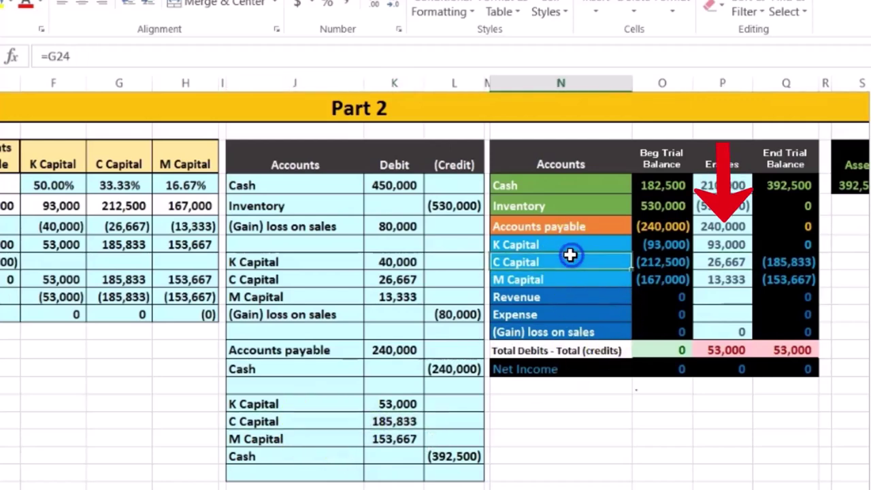
left_click(712, 262)
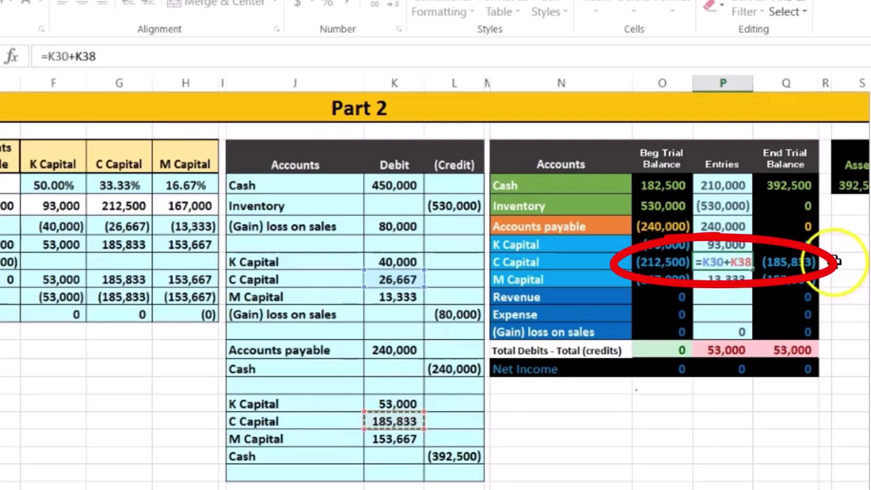
key("Return")
Post M Capital's distribution debit to its trial balance entry by extending P30 to =K31+K39
left_click_drag(322, 439, 380, 437)
left_click(534, 279)
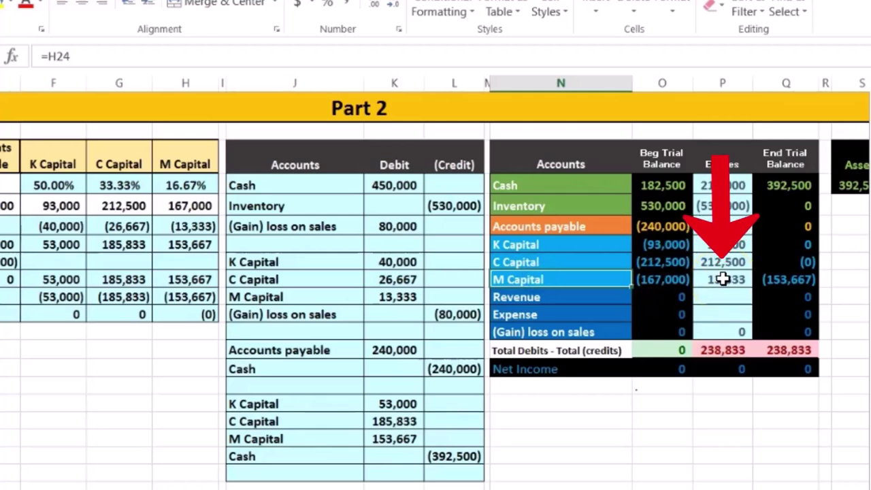
left_click(721, 279)
double_click(720, 279)
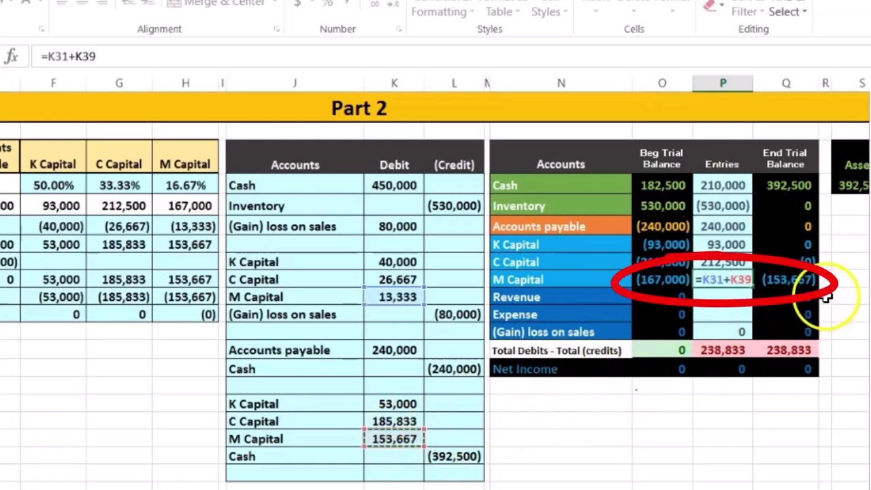
key("Return")
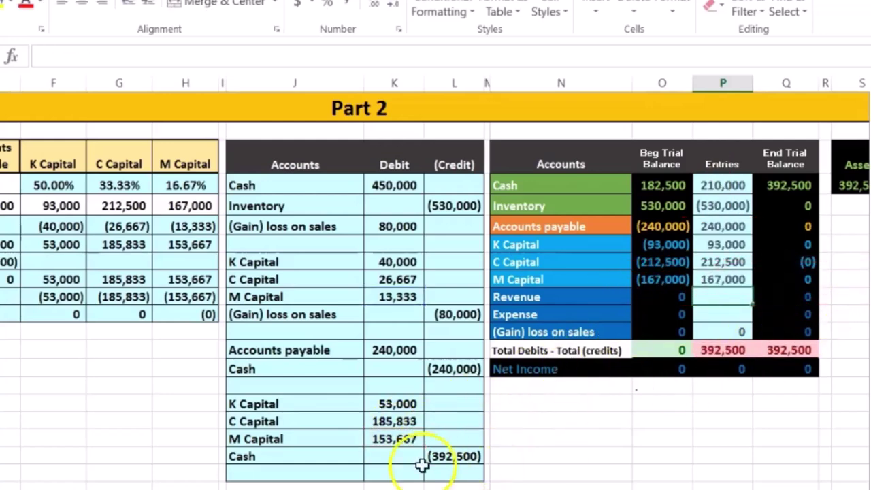
Post the final distribution's Cash credit to the Cash entry in the trial balance by extending P25 to =K25+L35+L40
left_click(331, 460)
left_click_drag(332, 460, 450, 454)
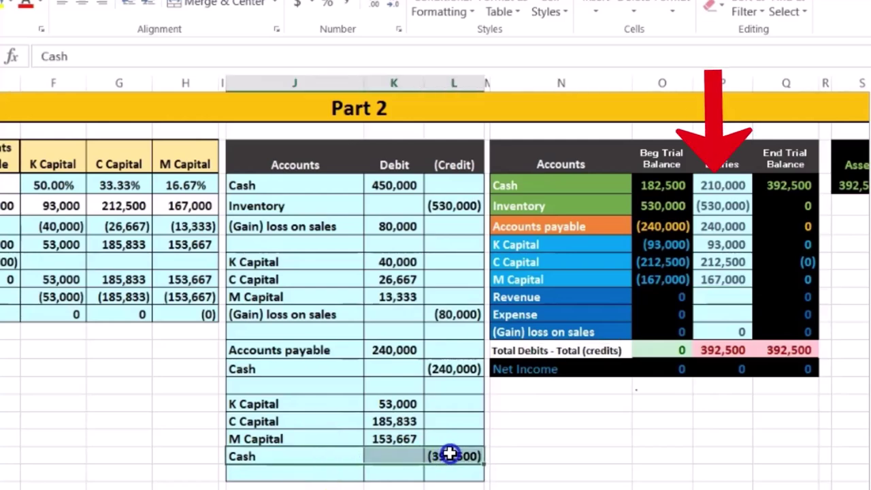
left_click(545, 183)
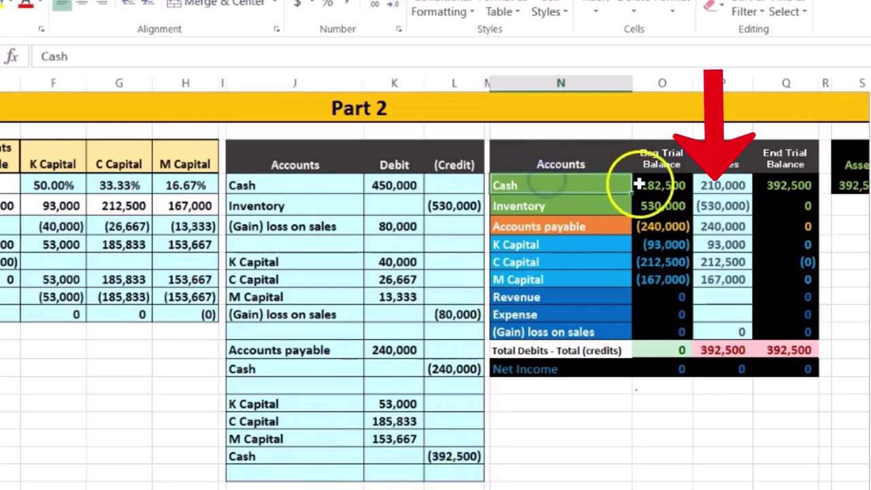
left_click(715, 184)
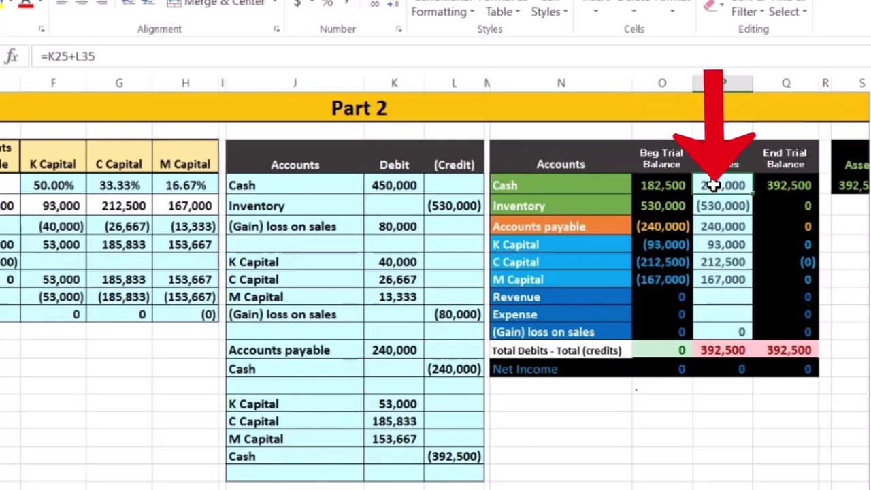
double_click(713, 185)
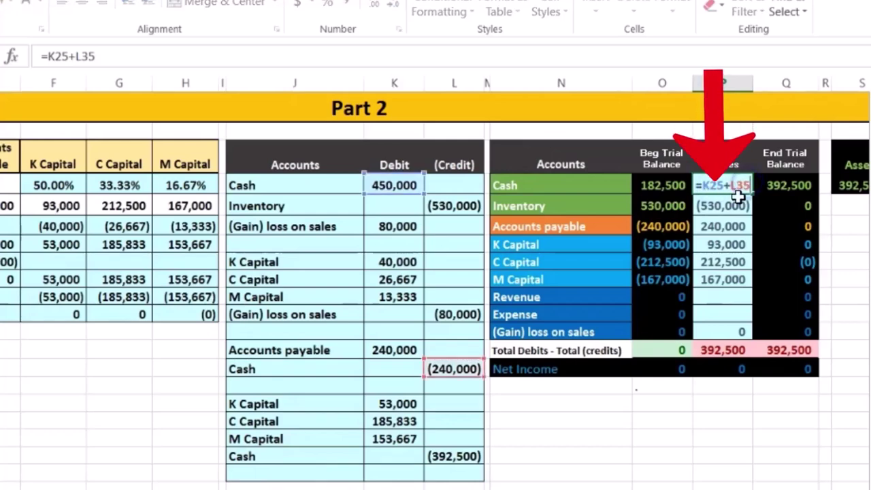
type("+")
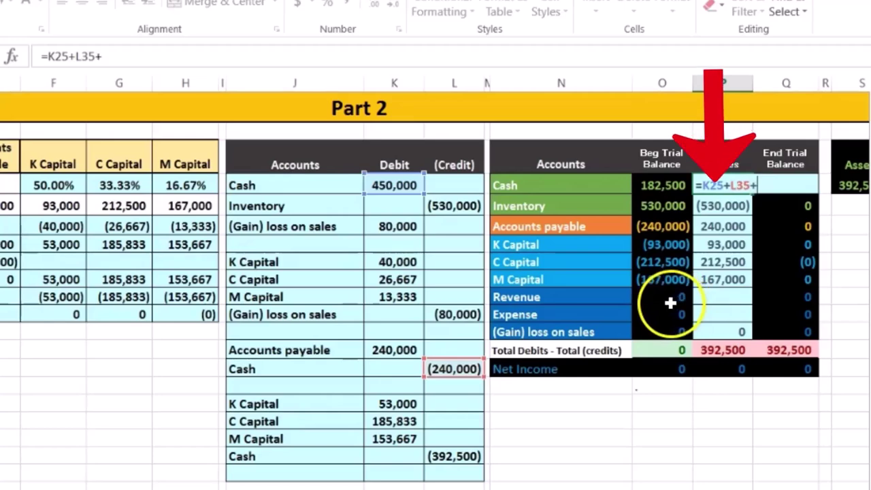
left_click(457, 458)
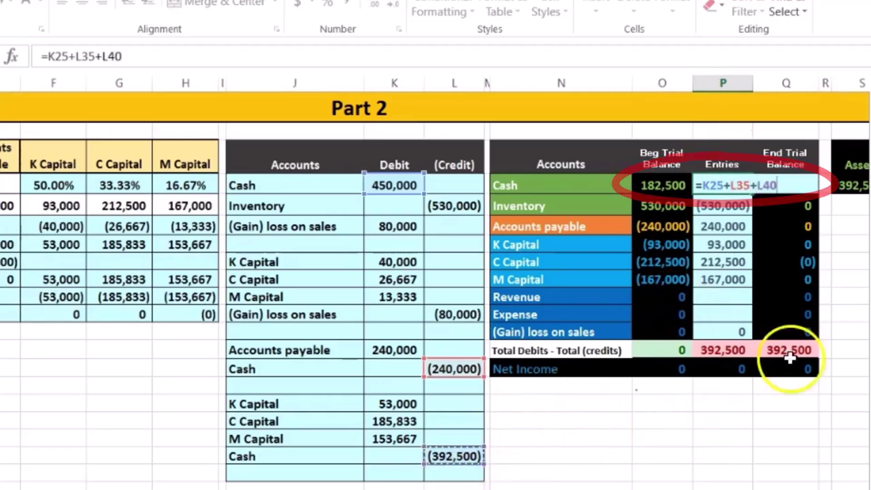
key("Return")
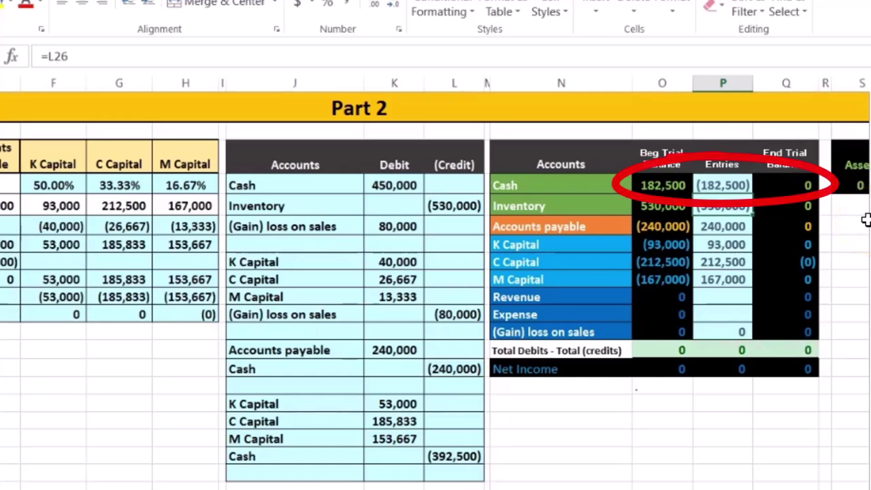
Review the ending trial balance column and its total, and the Inventory, gain or loss, capital and Accounts payable rows
left_click(804, 352)
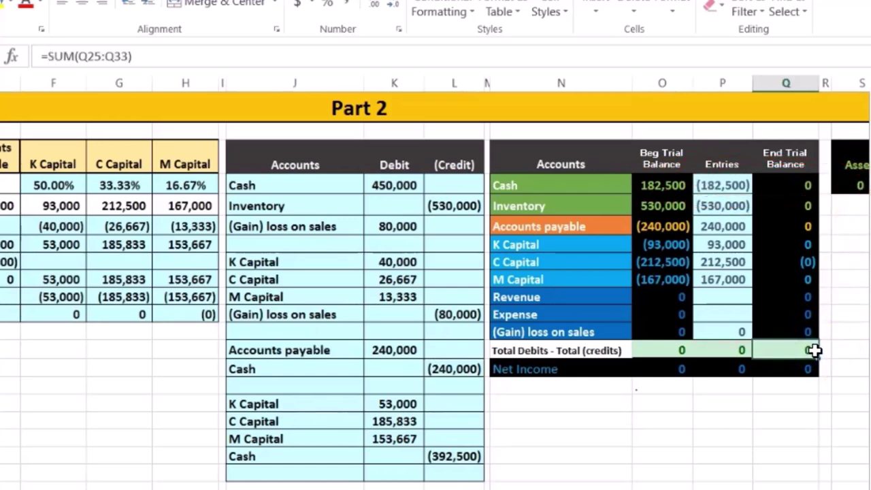
left_click_drag(796, 192, 793, 329)
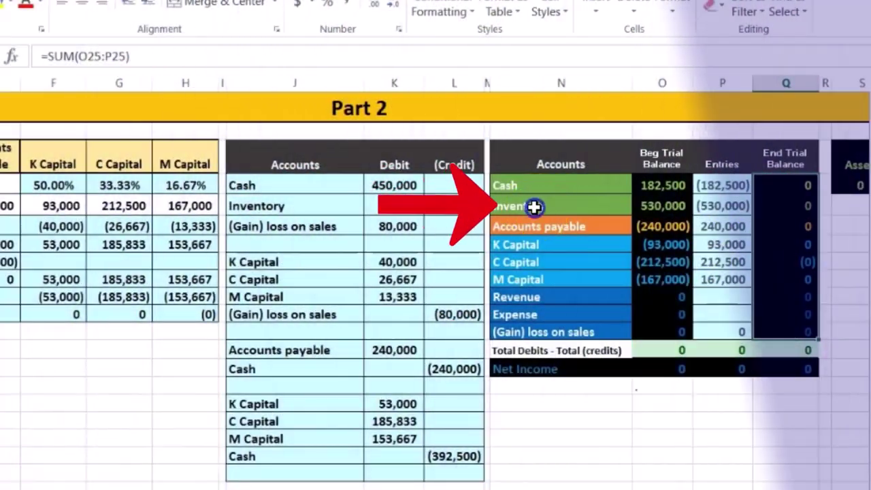
left_click_drag(535, 203, 798, 198)
mouse_move(612, 332)
left_mouse_down()
mouse_move(778, 341)
mouse_move(787, 331)
left_mouse_up()
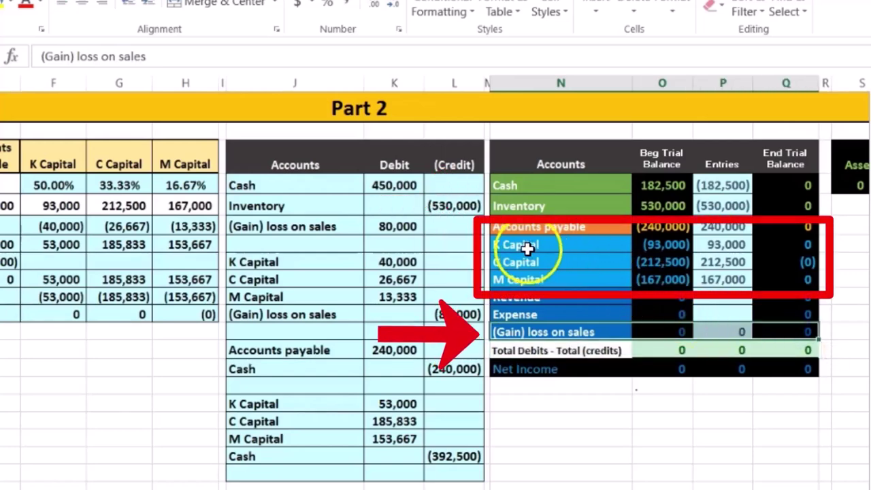
left_click(555, 245)
left_click_drag(604, 245, 644, 281)
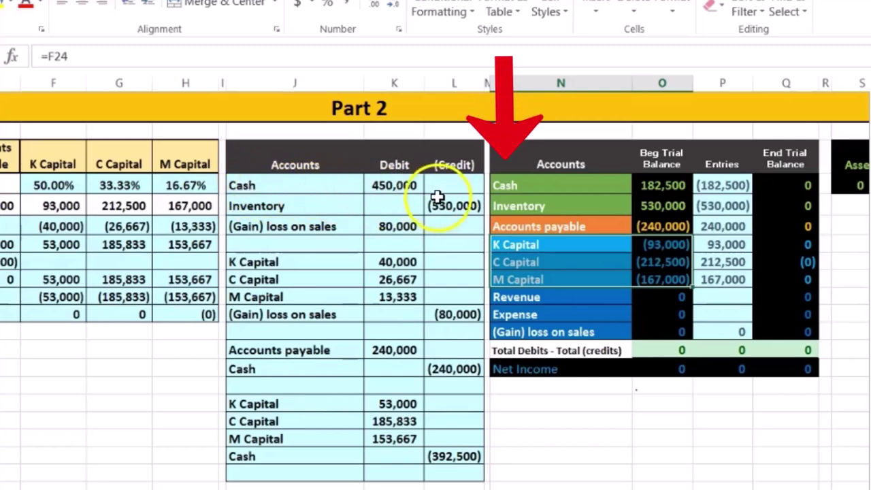
left_click_drag(512, 226, 656, 233)
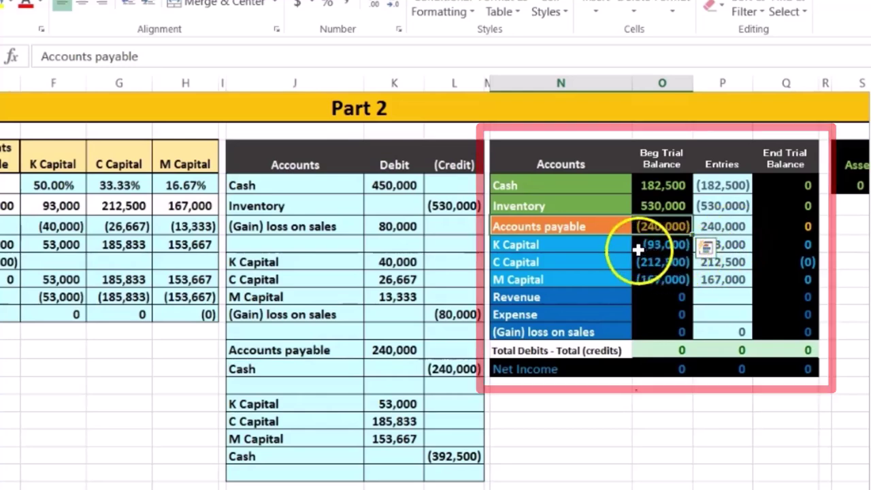
left_click(595, 259)
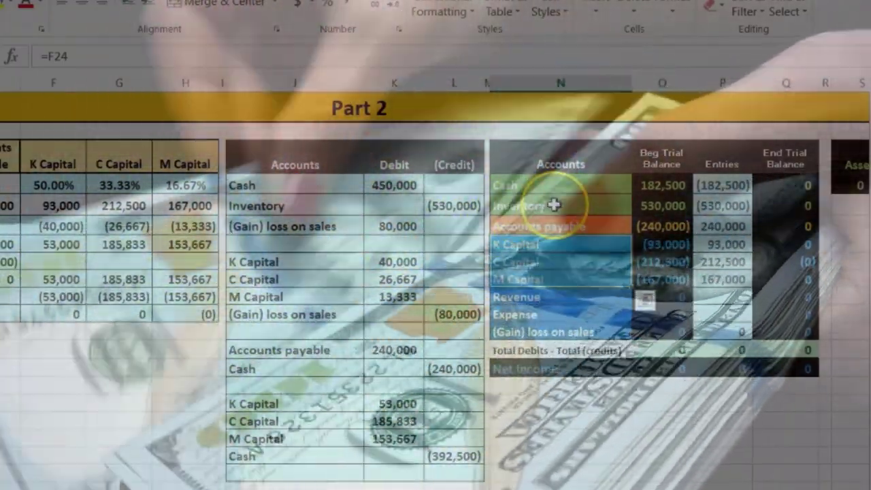
left_click(597, 204)
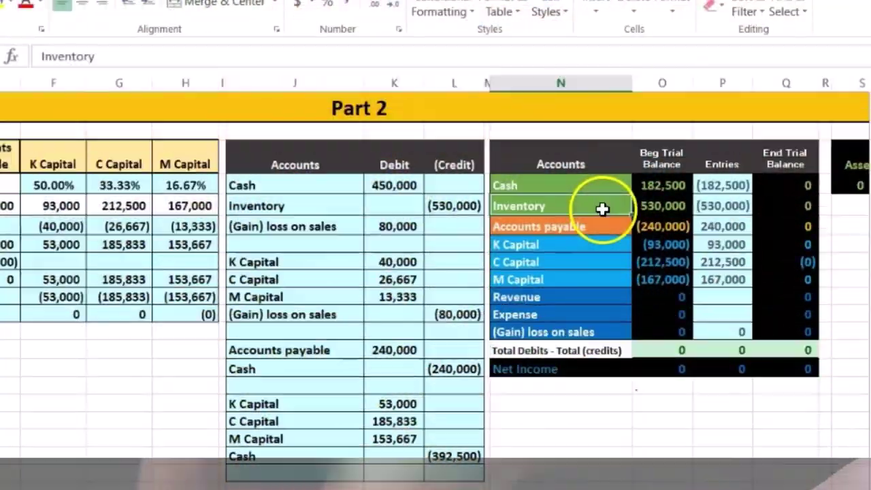